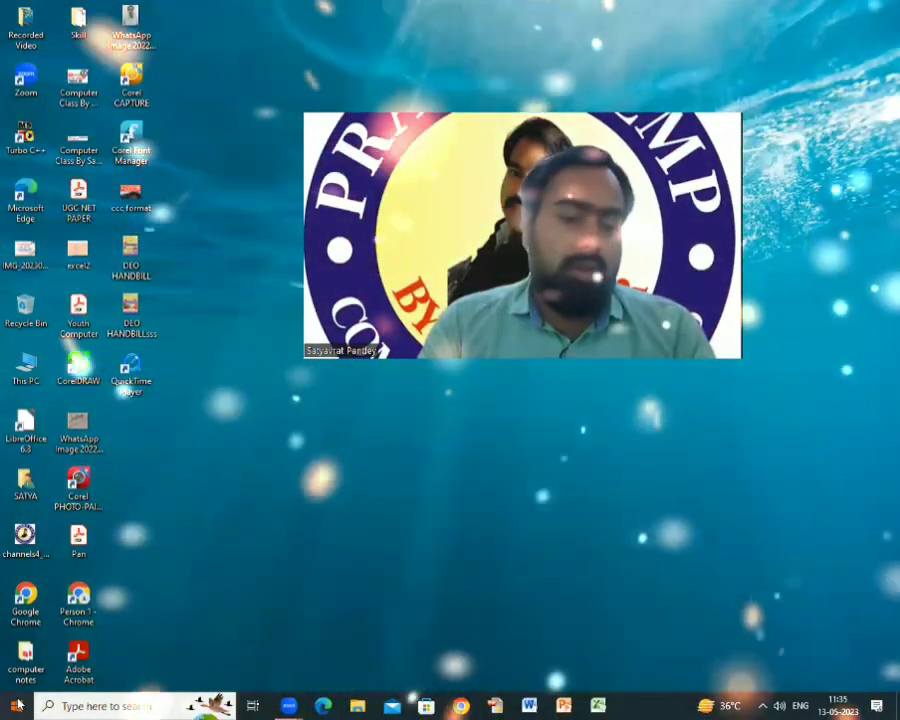
# Launch PowerPoint 2010 from the Start menu's Microsoft Office folder
pyautogui.click(17, 705)
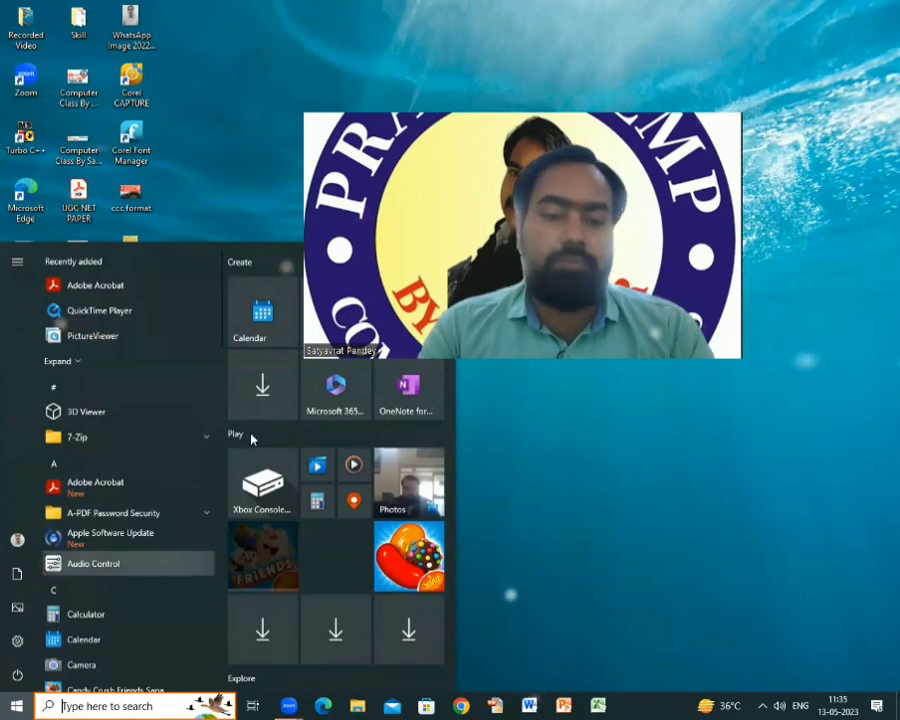
pyautogui.scroll(-3, 230, 400)
pyautogui.scroll(-4, 150, 430)
pyautogui.scroll(-3, 146, 540)
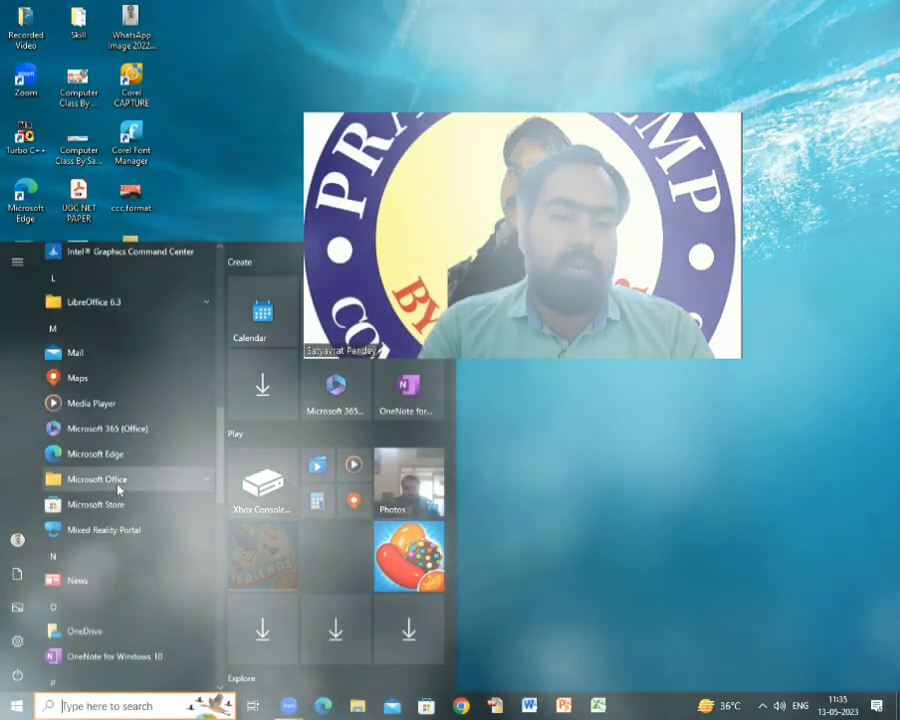
pyautogui.click(120, 480)
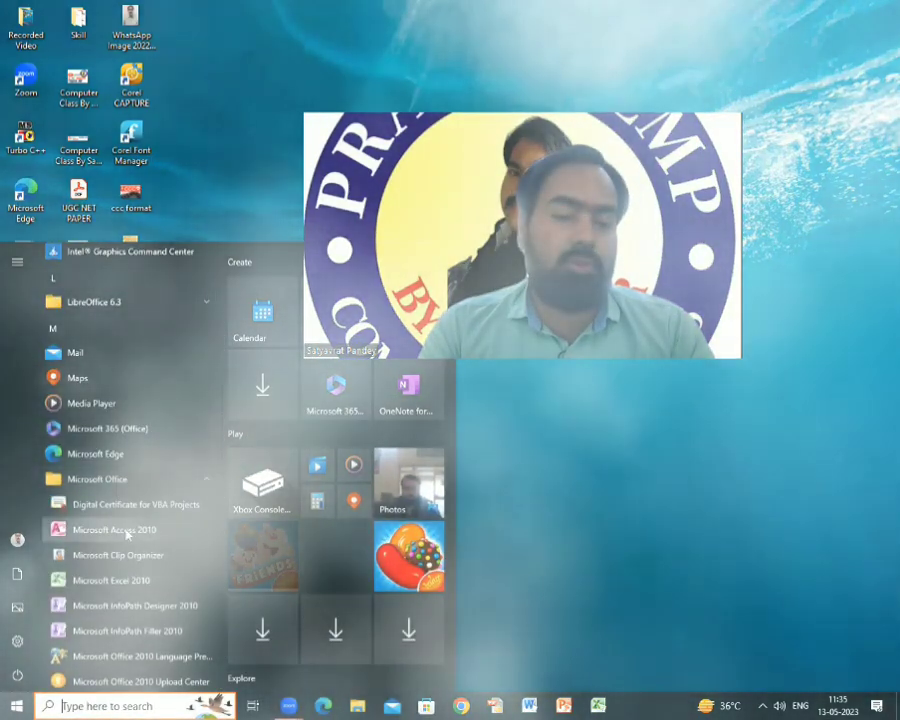
pyautogui.scroll(-3, 105, 540)
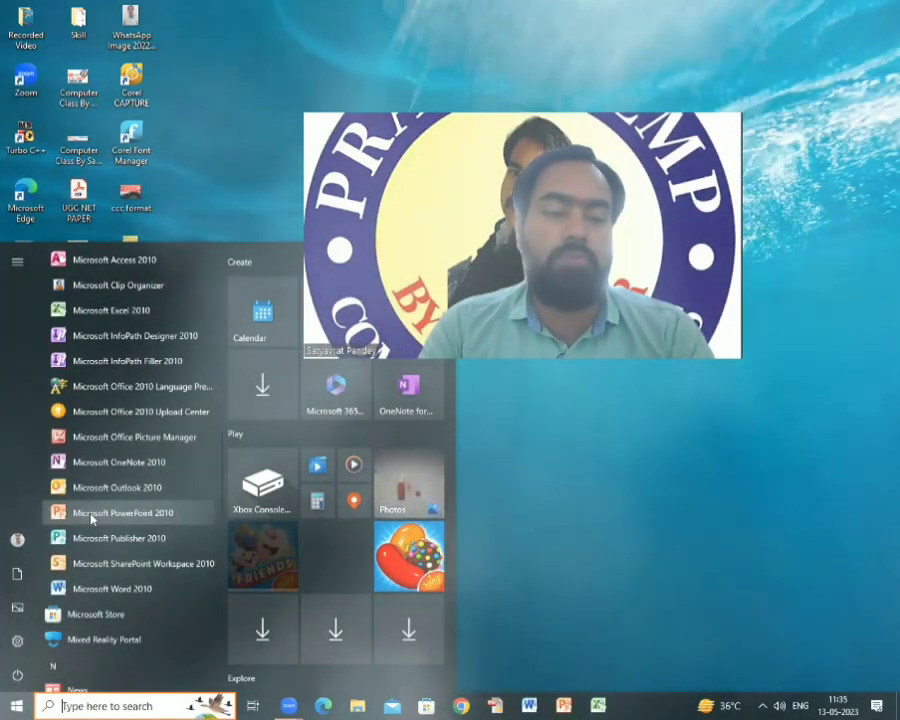
pyautogui.click(92, 516)
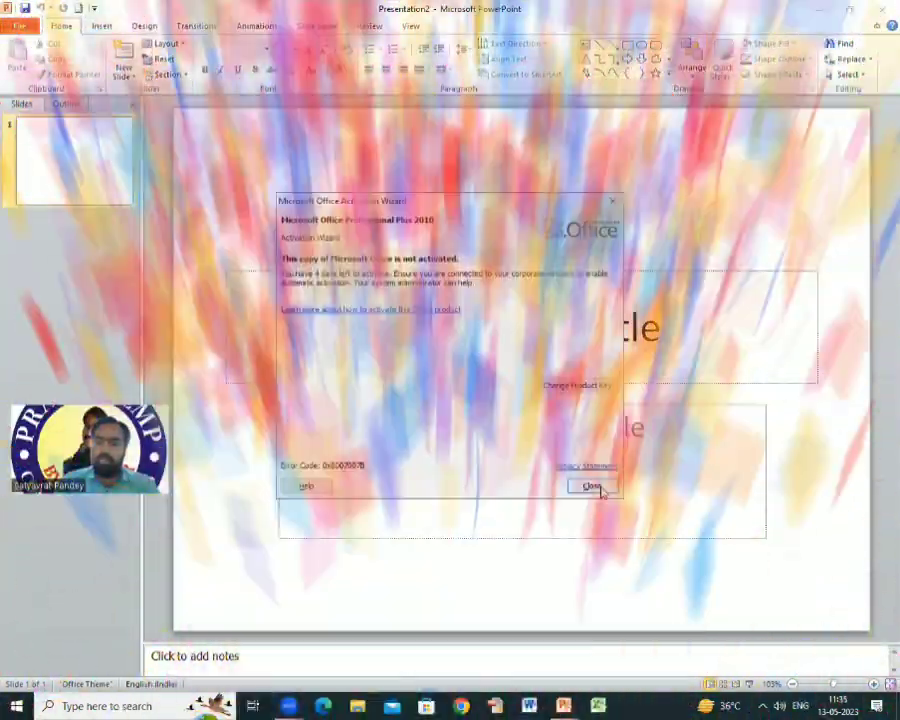
# Dismiss the Office Activation Wizard notice
pyautogui.click(598, 487)
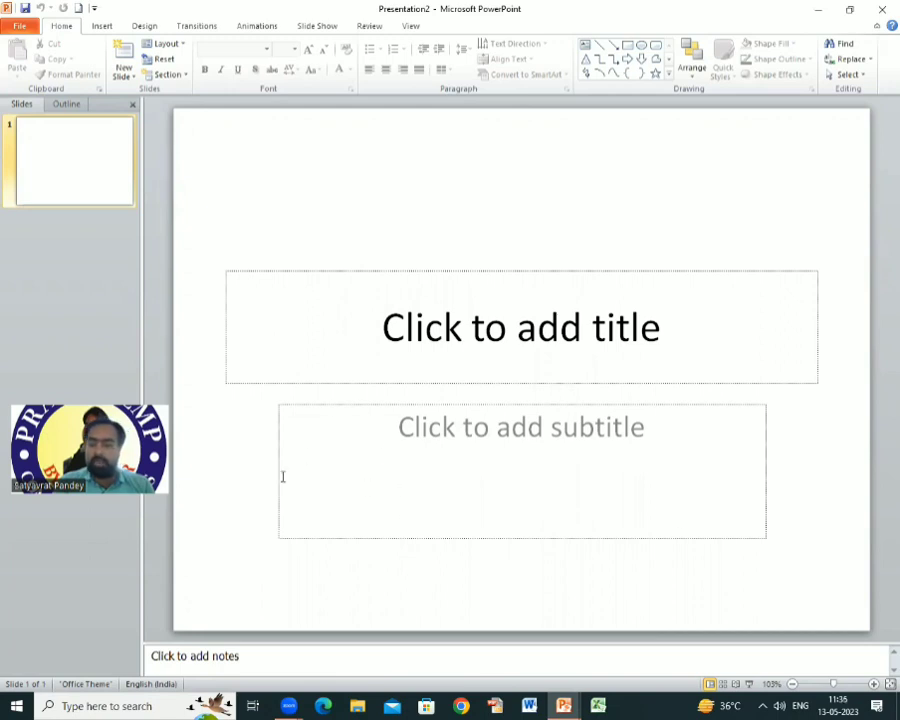
# Enter 'Placeholder' as the subtitle and bring up the File backstage Info page
pyautogui.click(441, 428)
pyautogui.write('P')
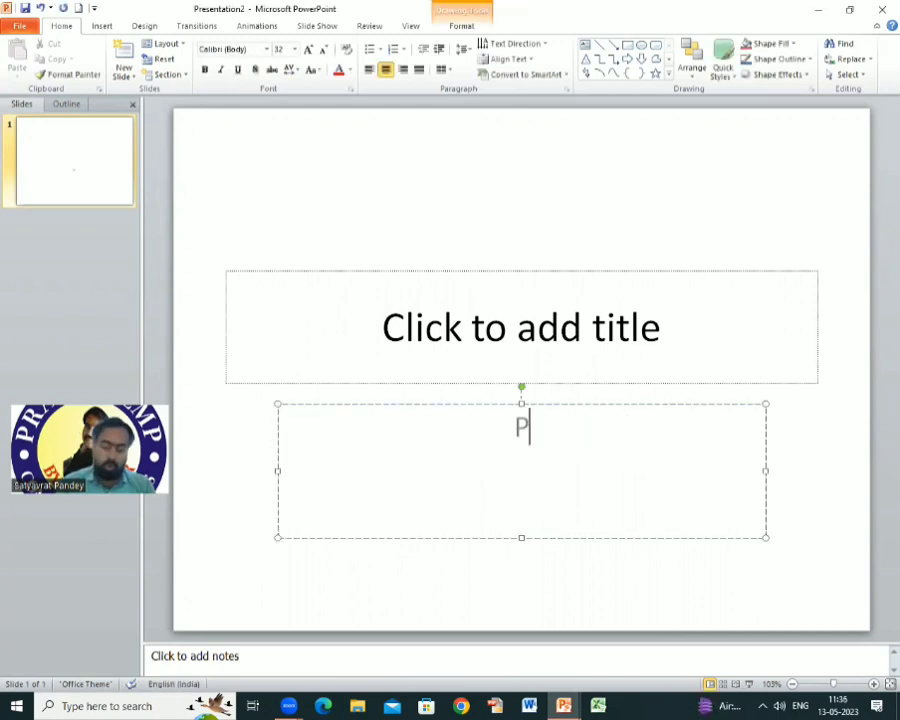
pyautogui.write('lacehol')
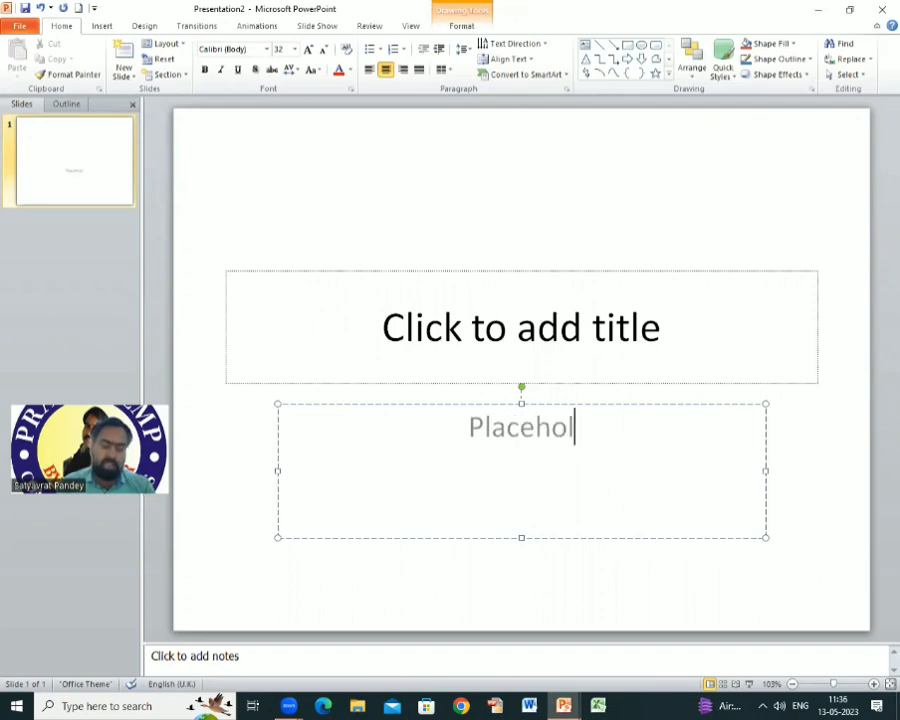
pyautogui.write('der')
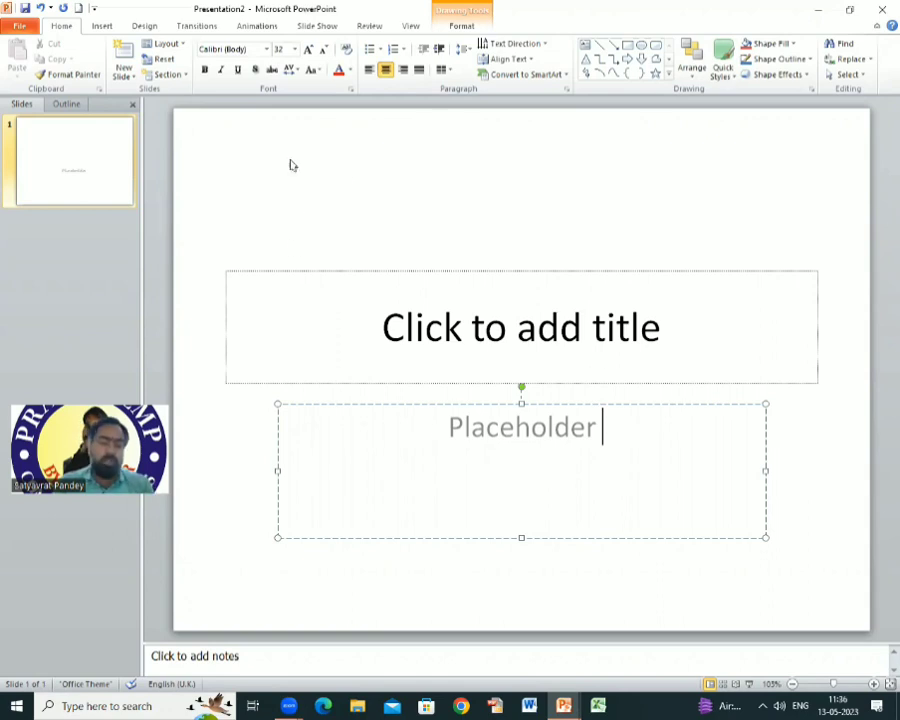
pyautogui.click(36, 32)
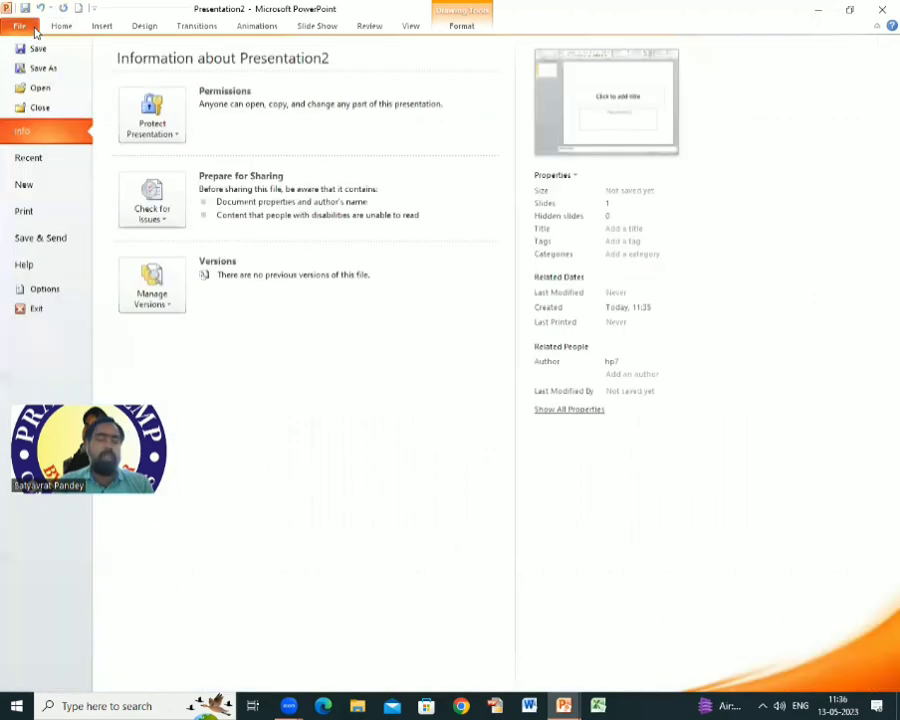
# Browse Themes and Sample templates on the New page, then return to Blank presentation
pyautogui.click(24, 188)
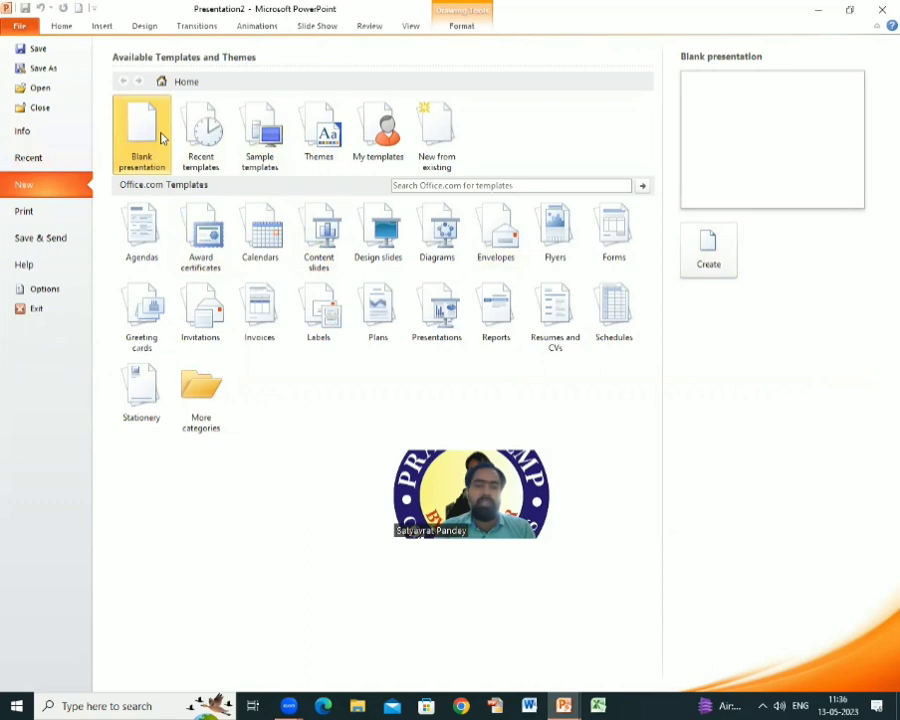
pyautogui.click(333, 143)
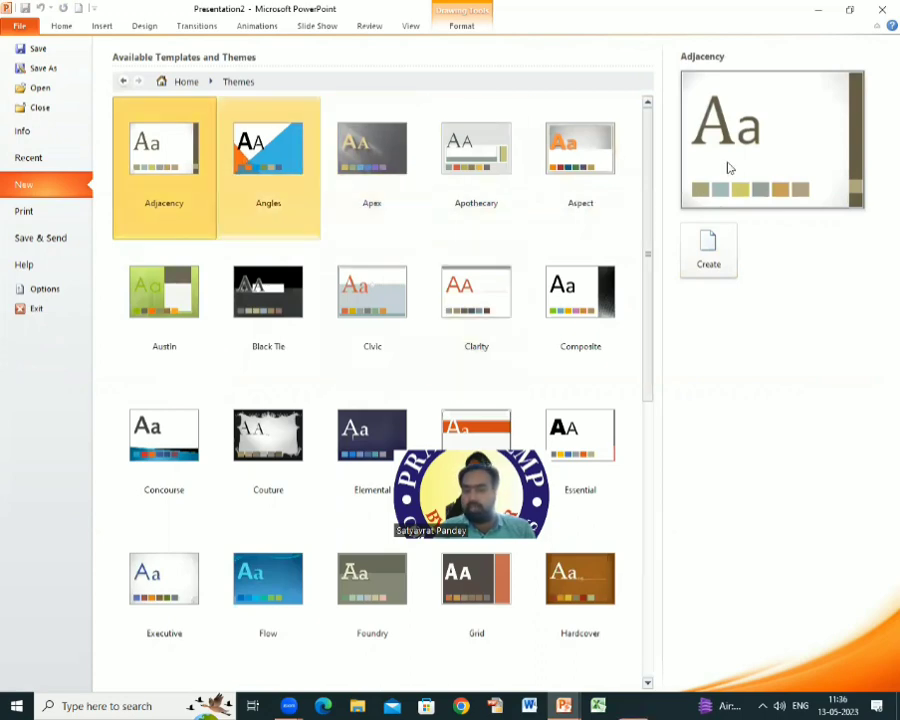
pyautogui.click(186, 82)
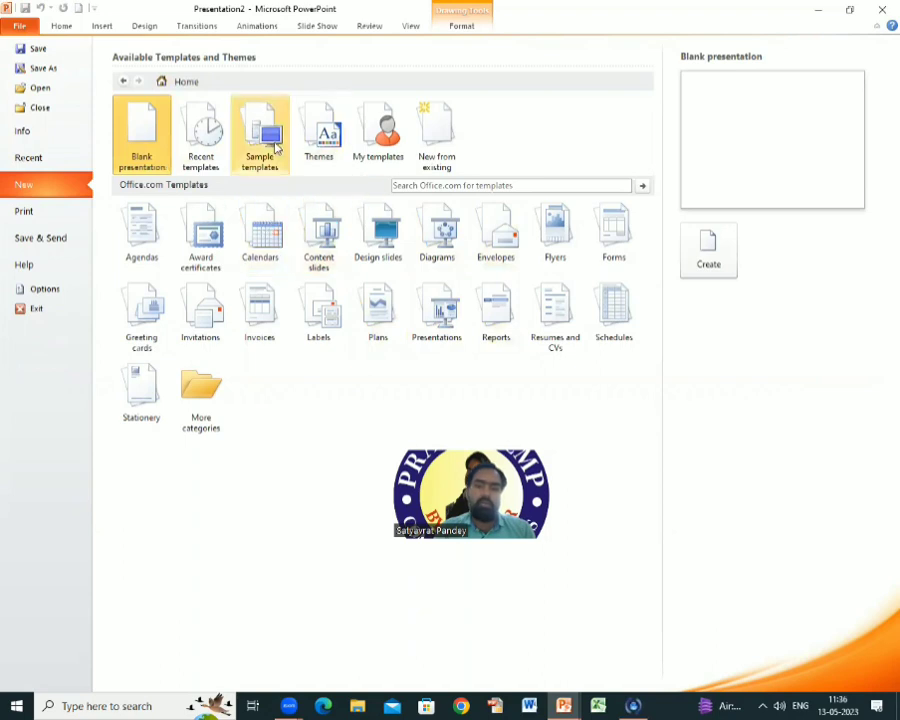
pyautogui.click(277, 147)
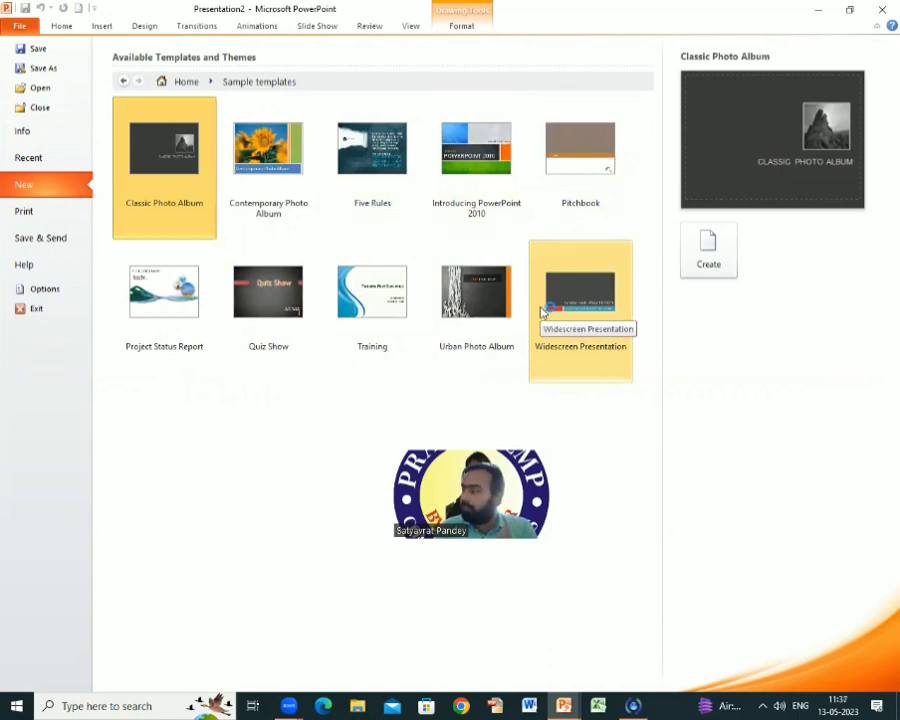
pyautogui.click(185, 83)
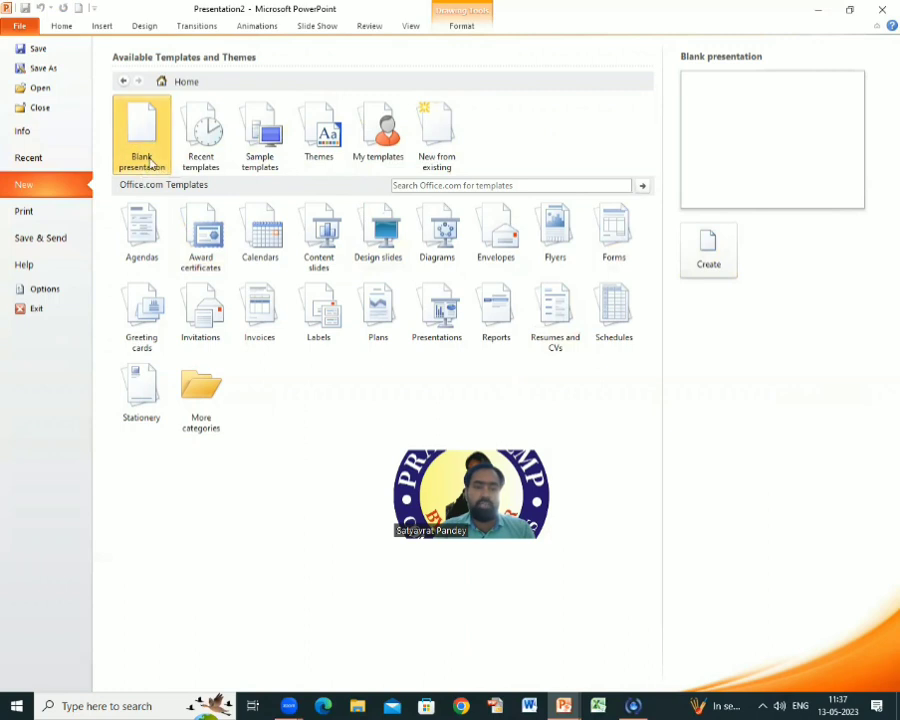
# Create a blank presentation, then close it and Presentation2 without saving
pyautogui.click(720, 265)
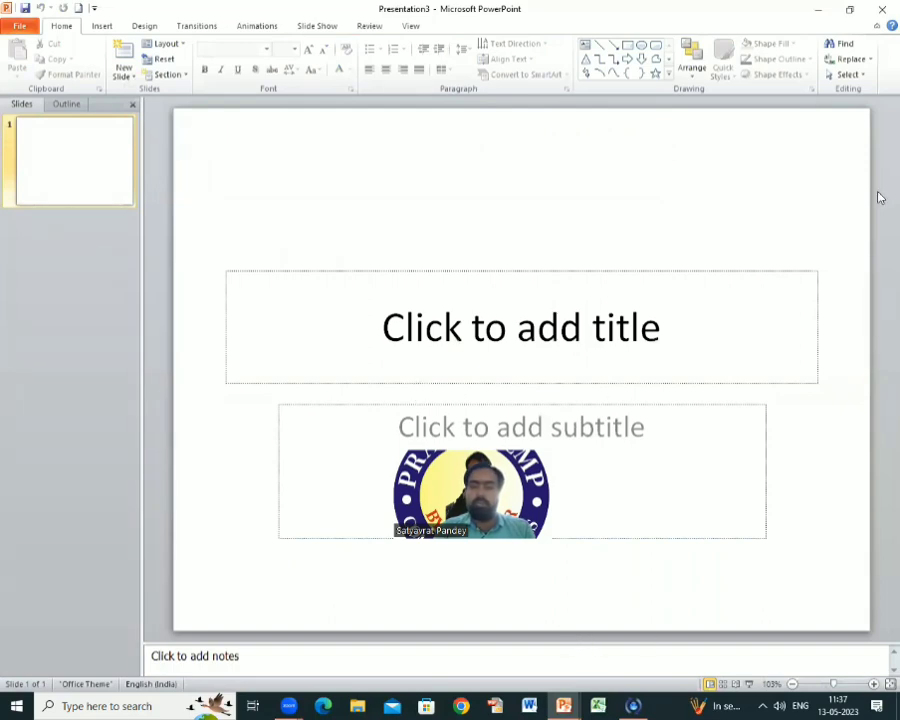
pyautogui.click(882, 10)
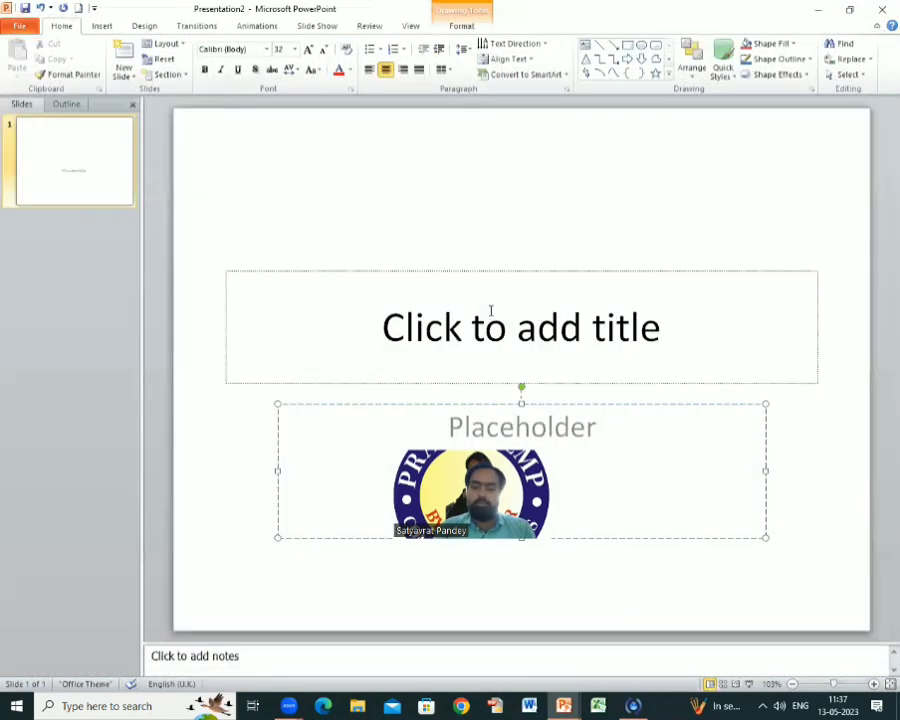
pyautogui.click(490, 312)
pyautogui.click(882, 10)
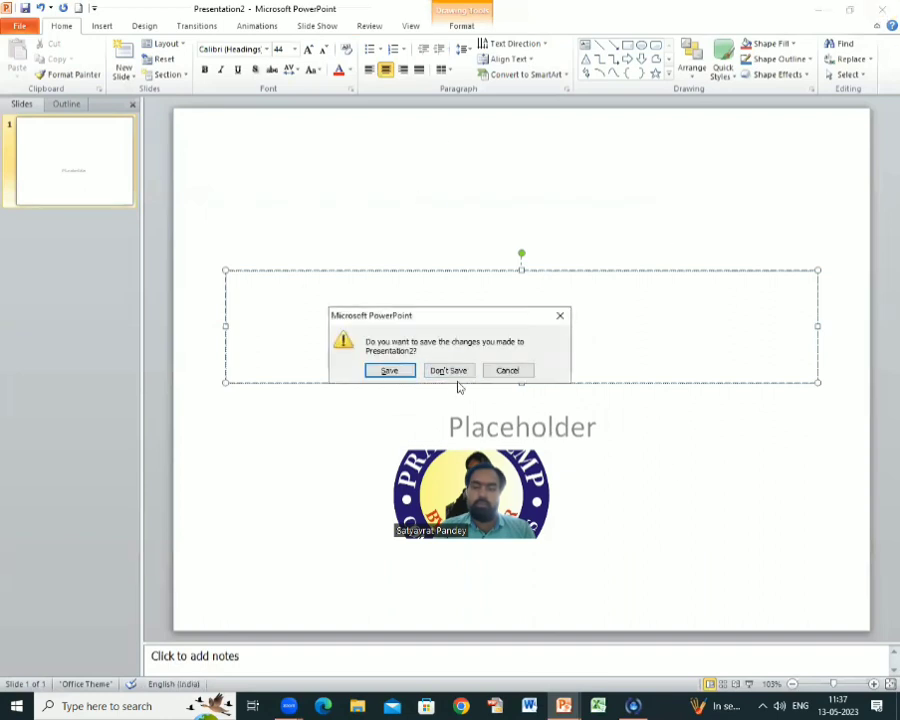
pyautogui.press('Return')
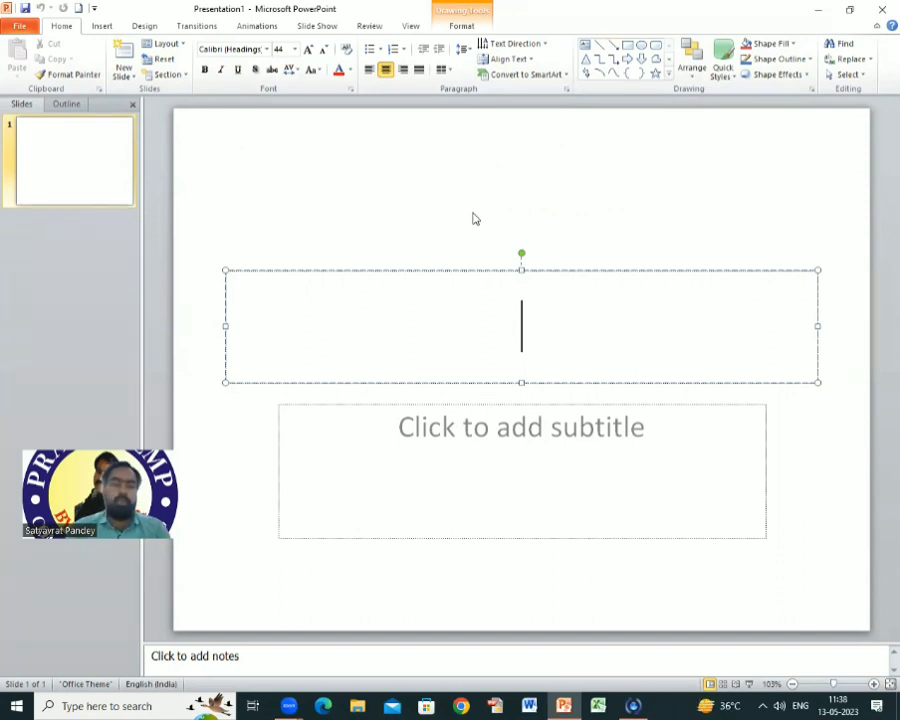
# Move the title box up and type the title 'Computer LAb'
pyautogui.moveTo(464, 274); pyautogui.dragTo(442, 186)
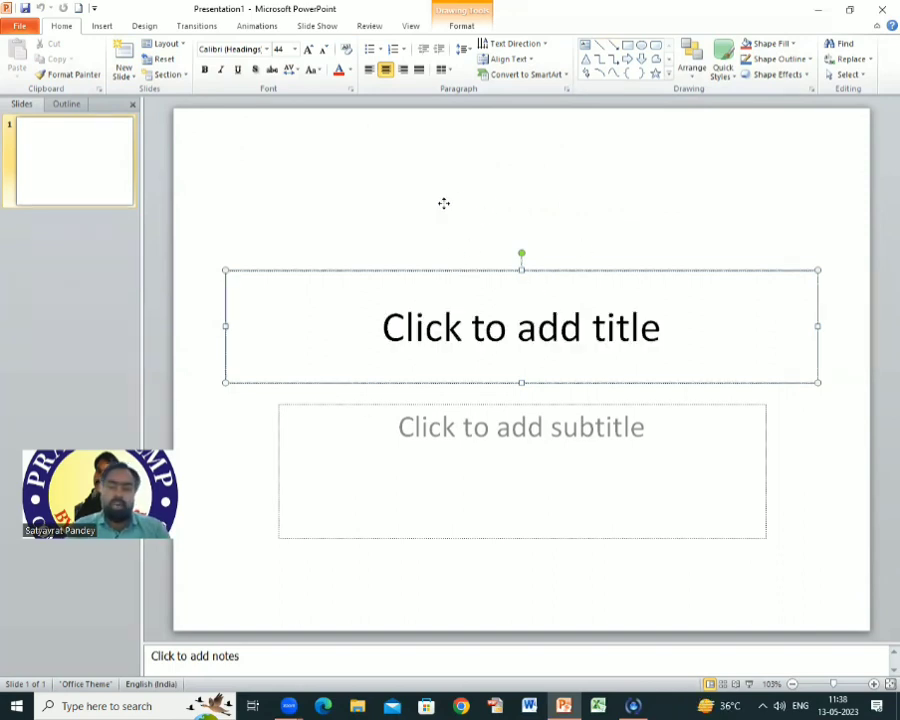
pyautogui.click(461, 226)
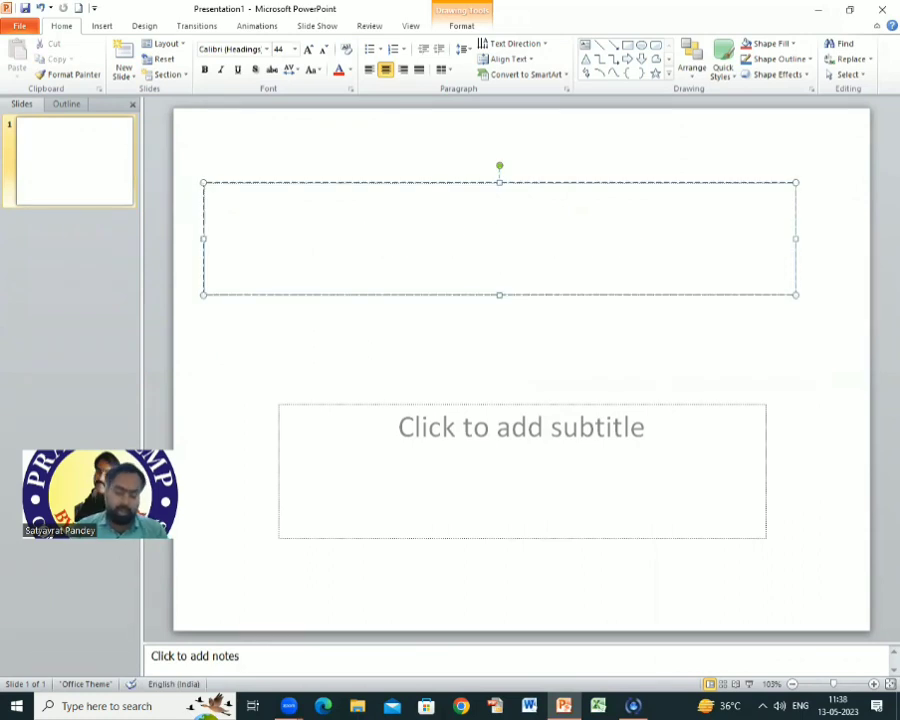
pyautogui.write('Compue')
pyautogui.press('BackSpace')
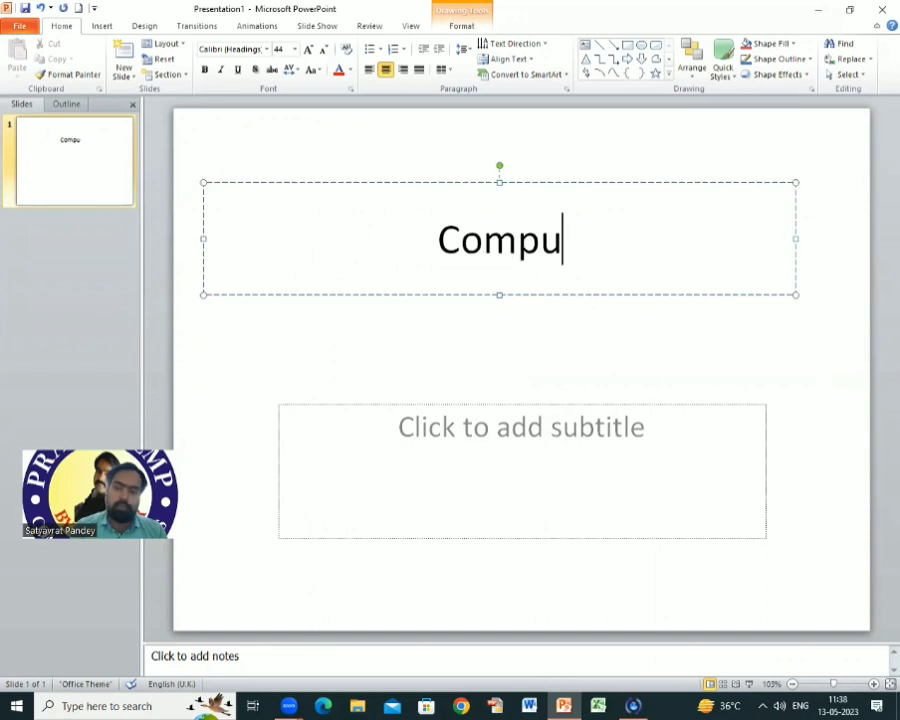
pyautogui.write('ter LA')
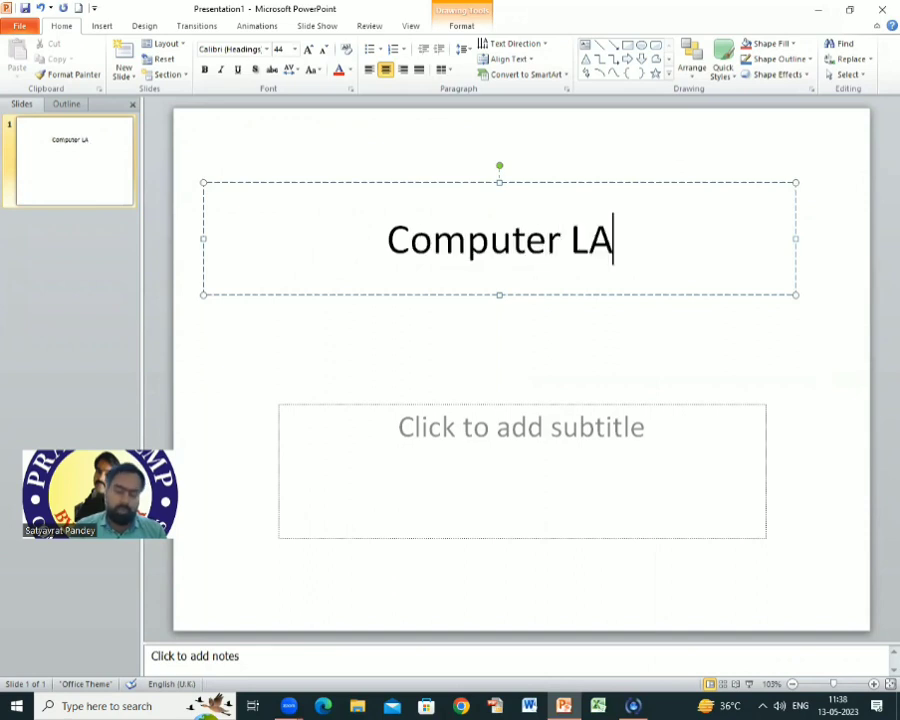
pyautogui.write('b')
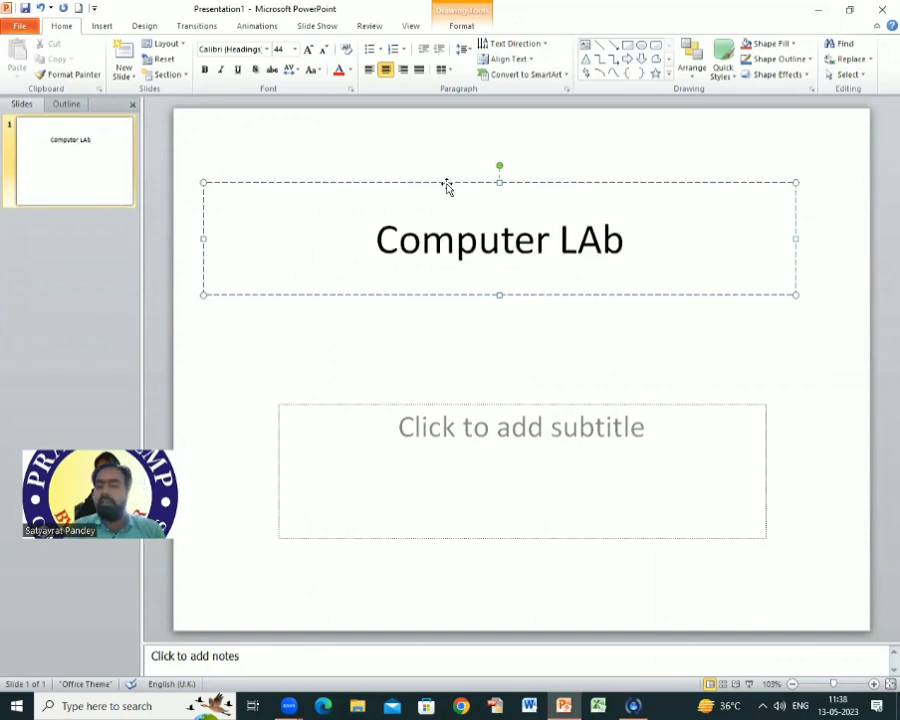
# Delete the empty subtitle box from the slide
pyautogui.moveTo(453, 202); pyautogui.dragTo(453, 208)
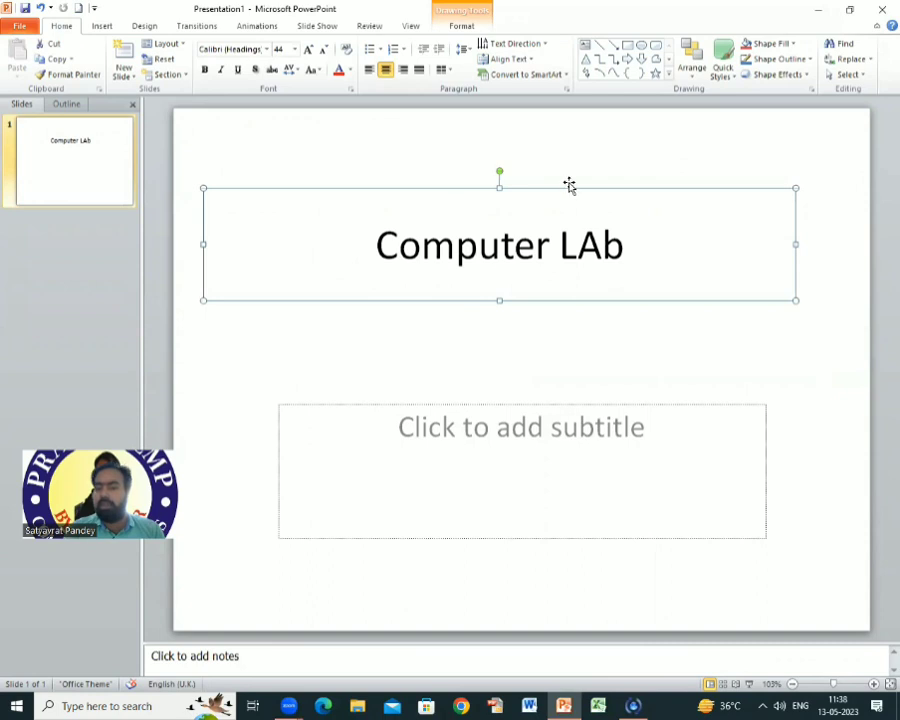
pyautogui.click(521, 426)
pyautogui.click(555, 407)
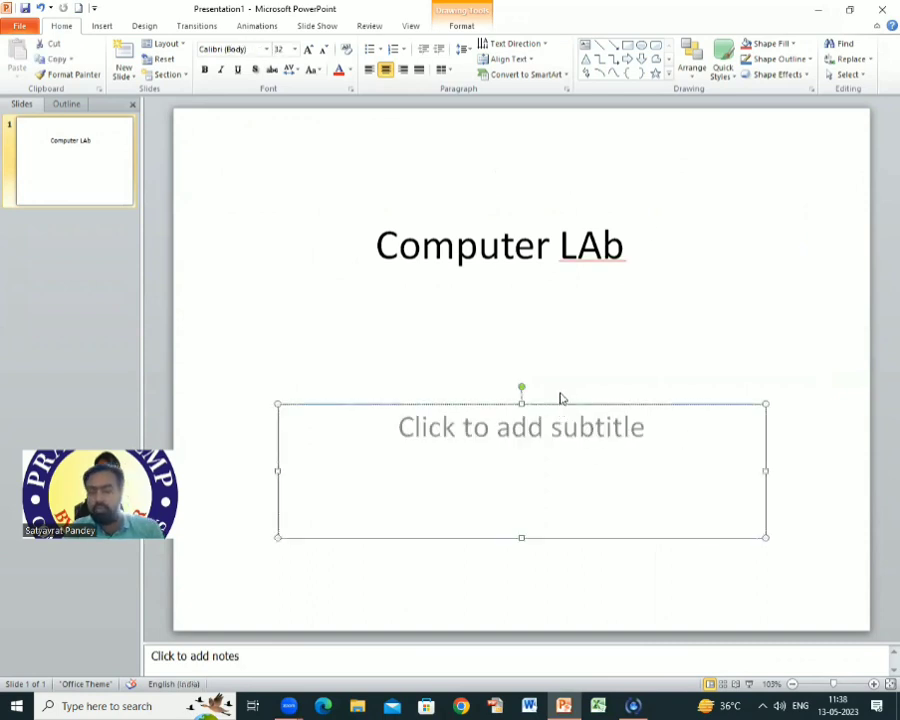
pyautogui.press('Delete')
# Break the title onto two lines, then cut the 'Computer LAb' text out
pyautogui.click(420, 254)
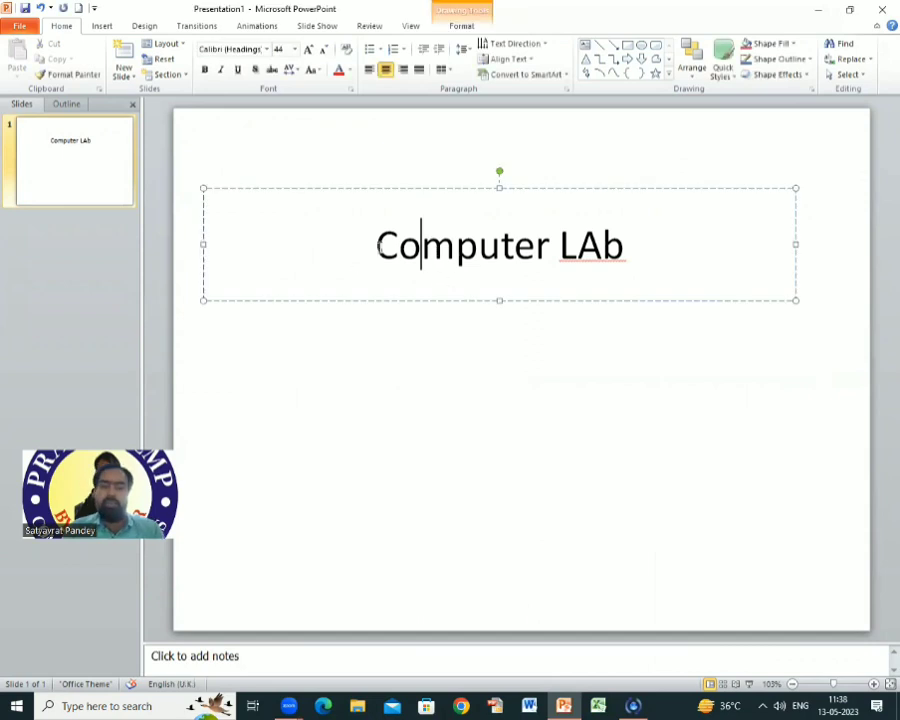
pyautogui.moveTo(354, 261); pyautogui.dragTo(617, 239)
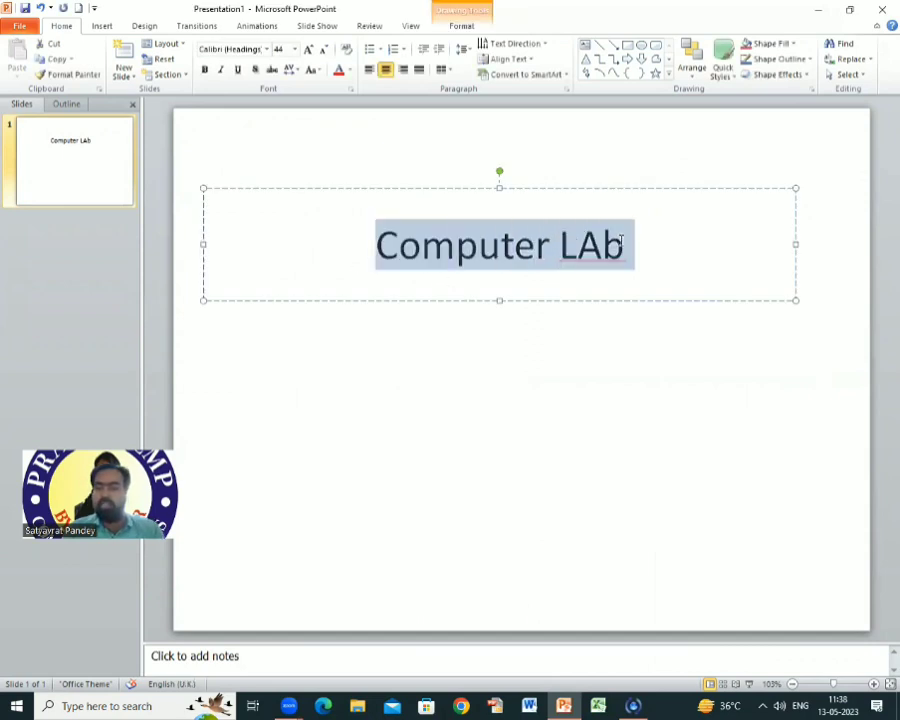
pyautogui.click(560, 245)
pyautogui.press('Return')
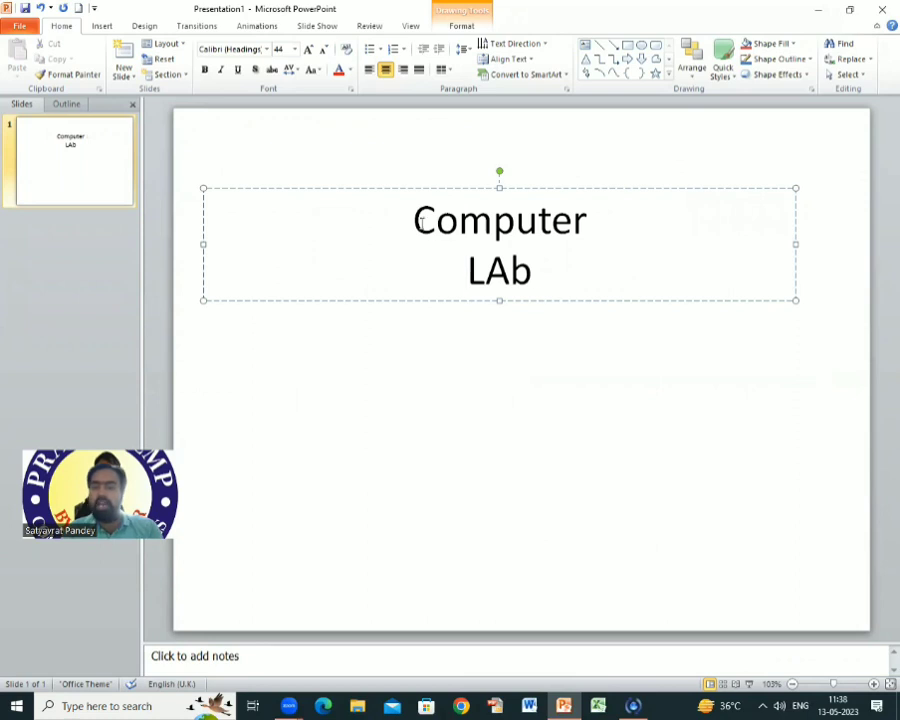
pyautogui.moveTo(413, 215); pyautogui.dragTo(560, 268)
pyautogui.hotkey('ctrl', 'c')
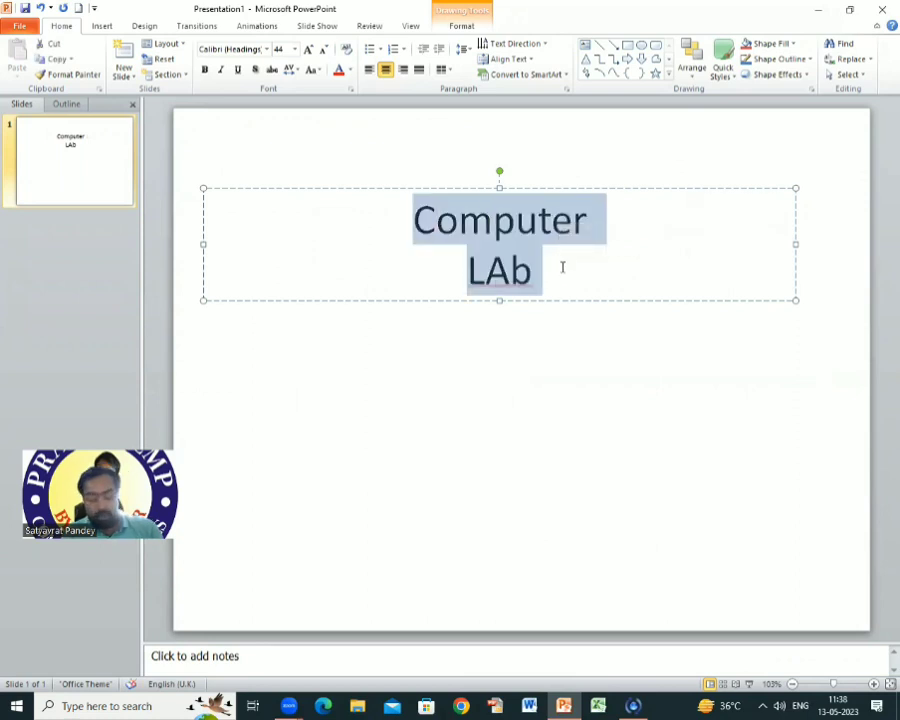
pyautogui.press('BackSpace')
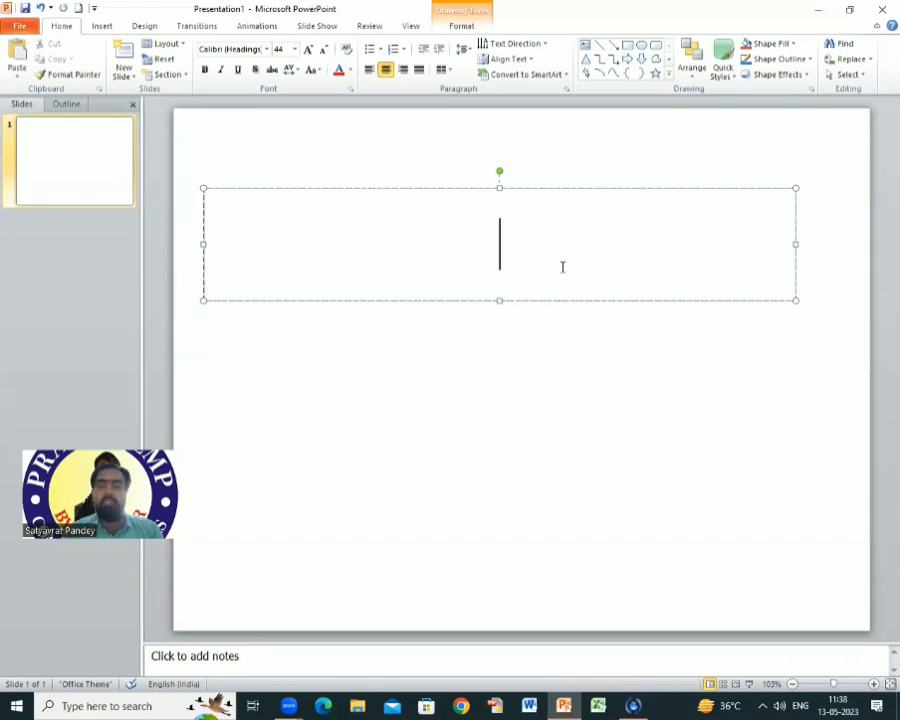
# Insert a red-style WordArt and paste 'Computer LAb' into it
pyautogui.click(100, 27)
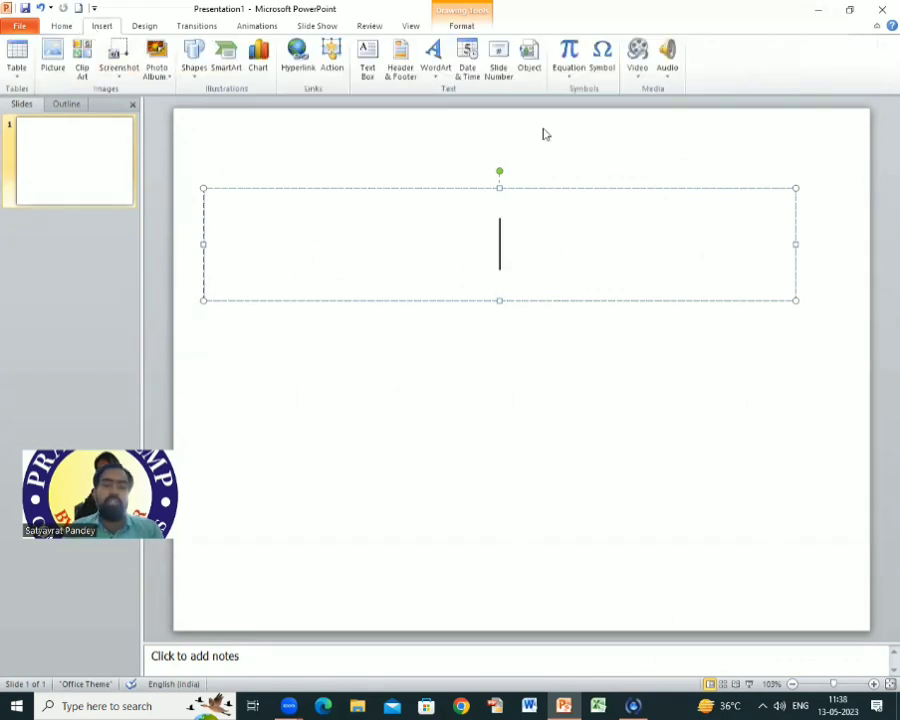
pyautogui.click(435, 80)
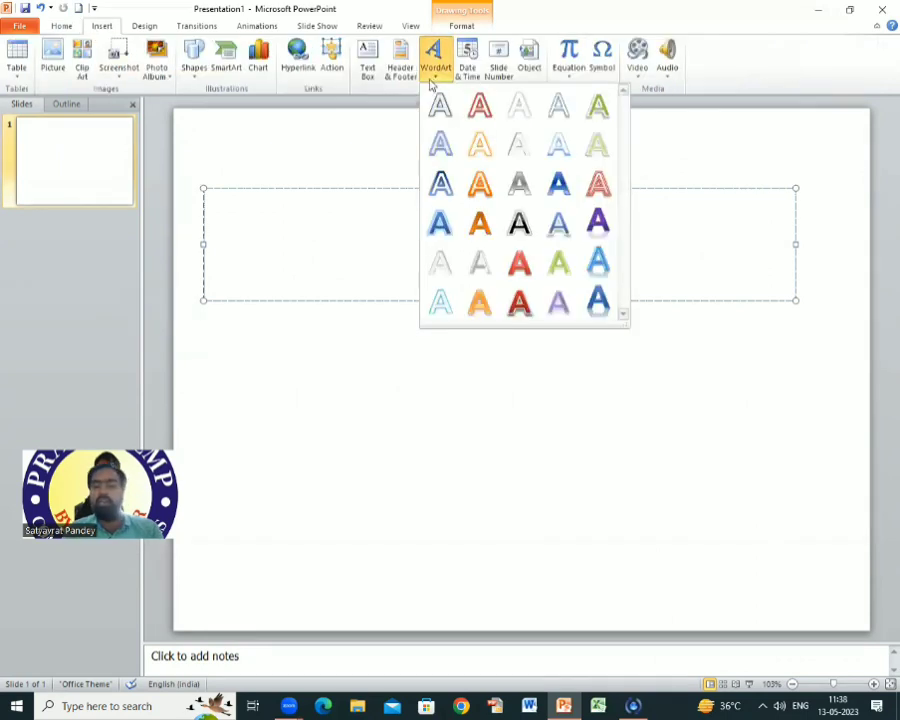
pyautogui.click(519, 262)
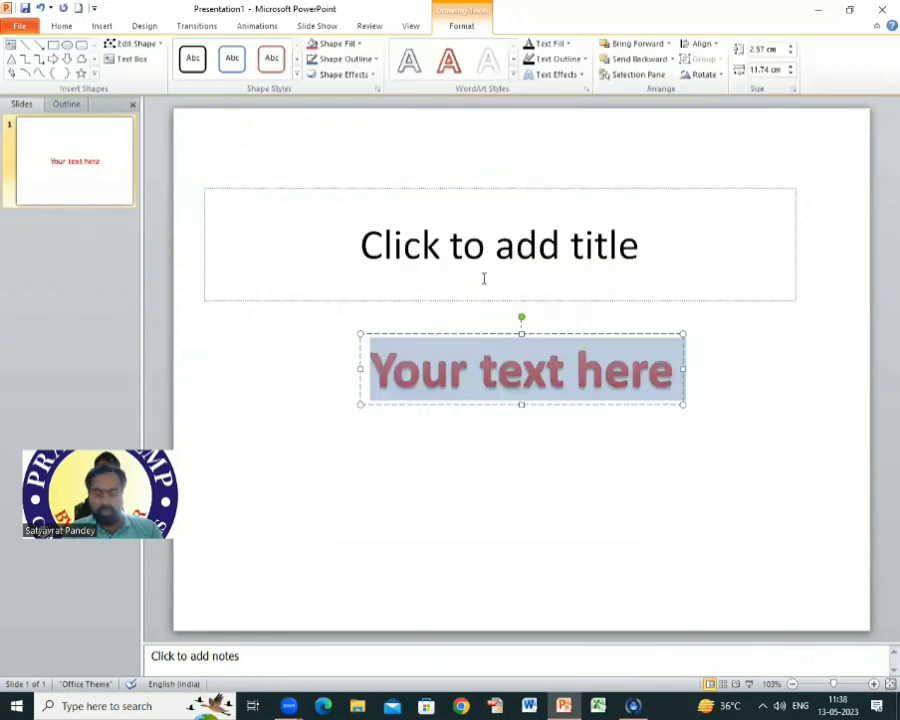
pyautogui.hotkey('ctrl', 'v')
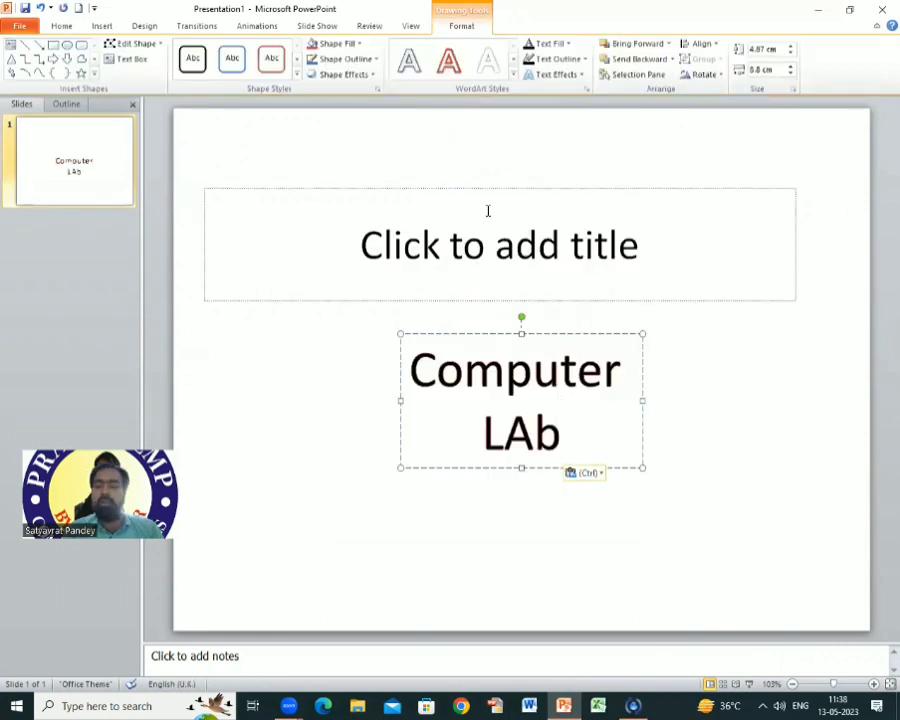
# Delete the empty title placeholder and move the WordArt up near the slide top
pyautogui.click(487, 190)
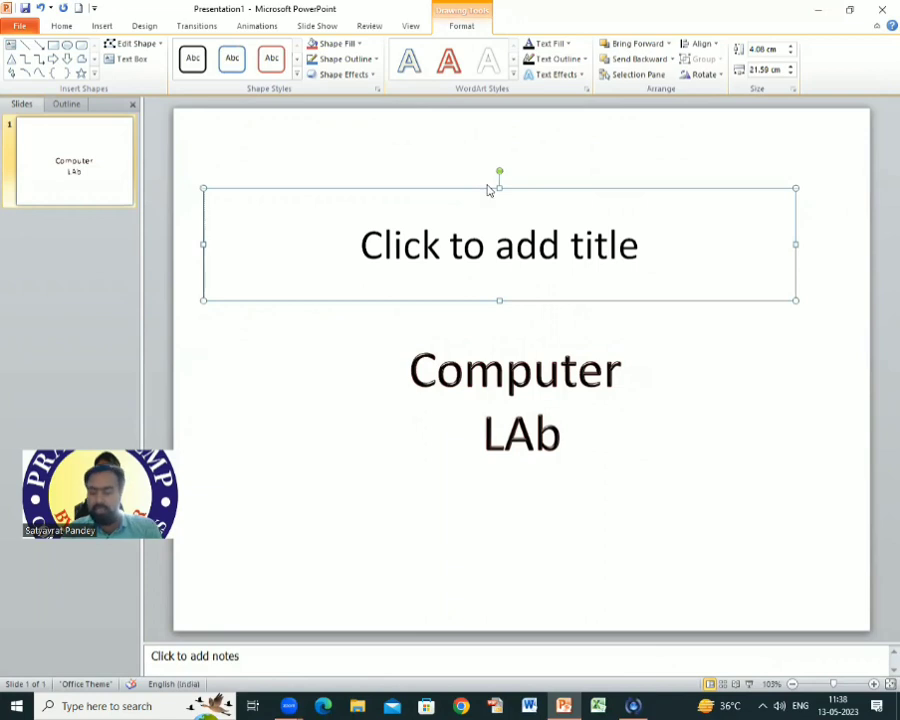
pyautogui.press('Delete')
pyautogui.click(494, 346)
pyautogui.moveTo(492, 338); pyautogui.dragTo(449, 188)
pyautogui.moveTo(370, 215); pyautogui.dragTo(554, 285)
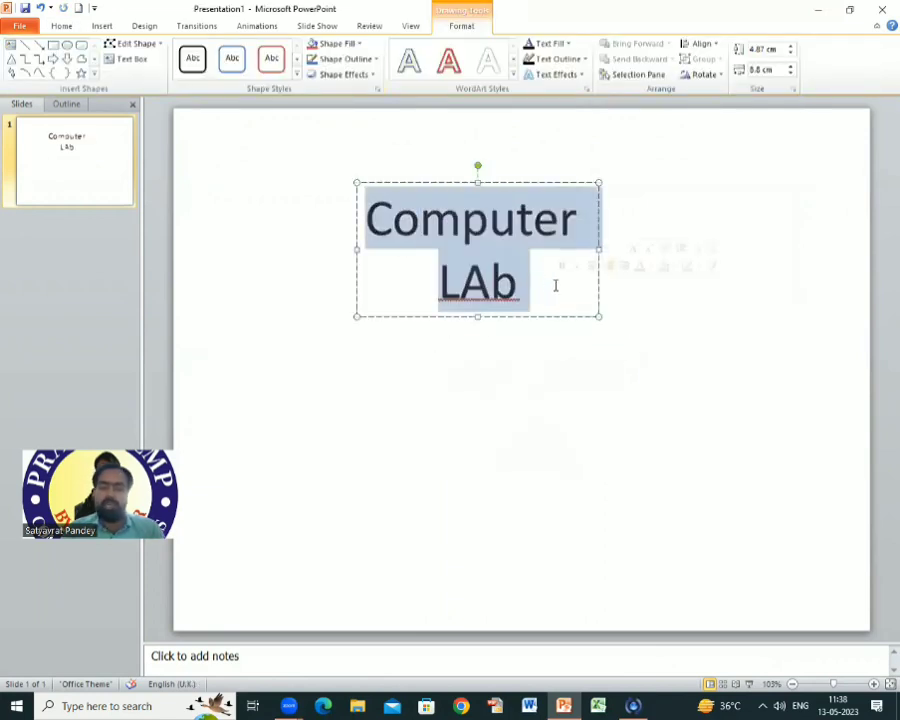
# Give the WordArt a red outline style, yellow shape fill and red shape outline
pyautogui.click(450, 62)
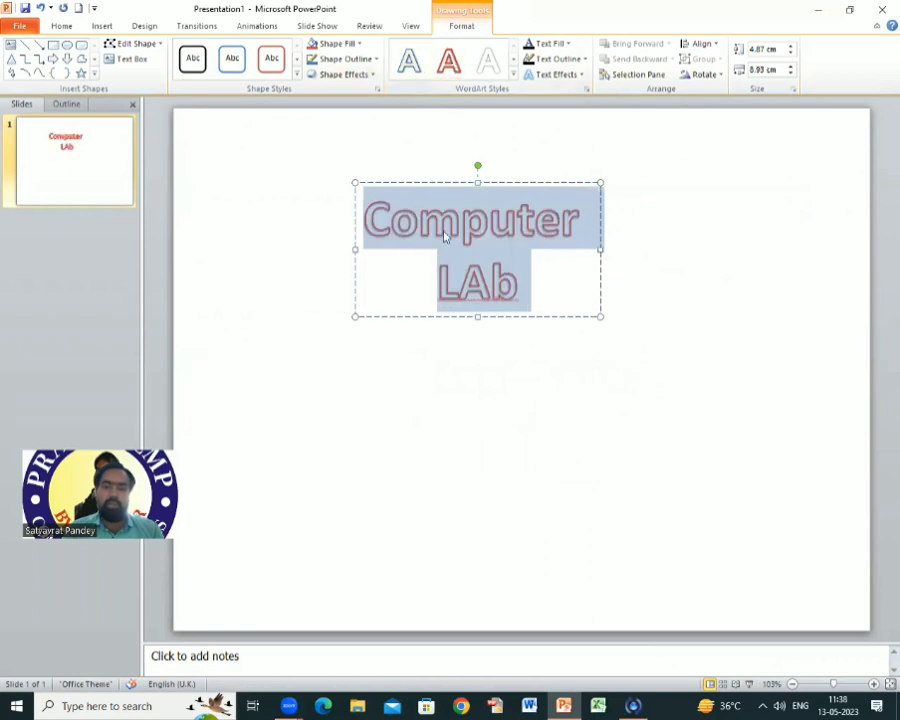
pyautogui.click(358, 43)
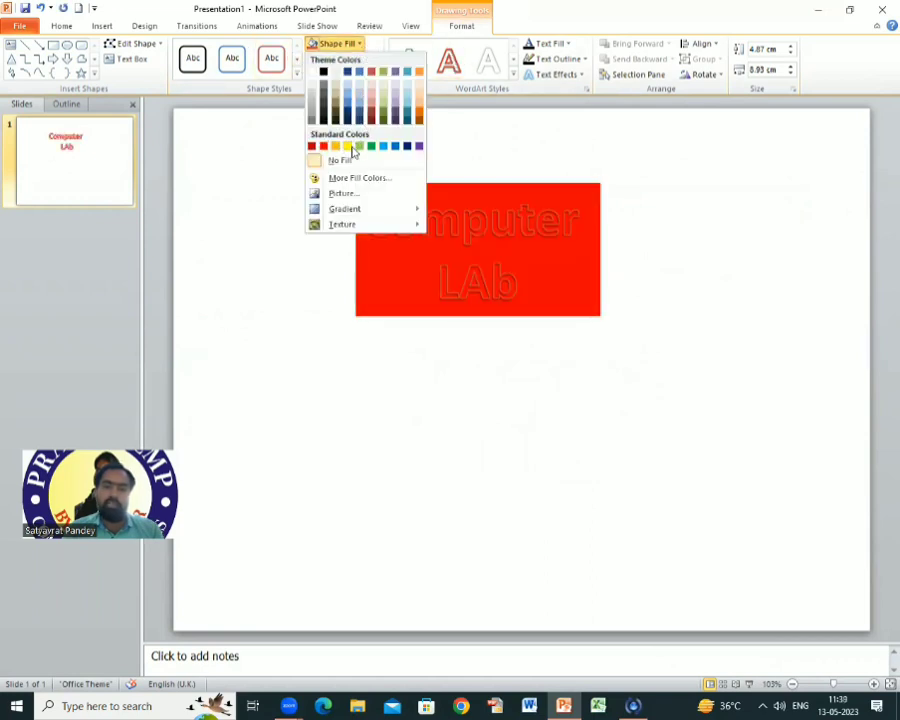
pyautogui.click(348, 151)
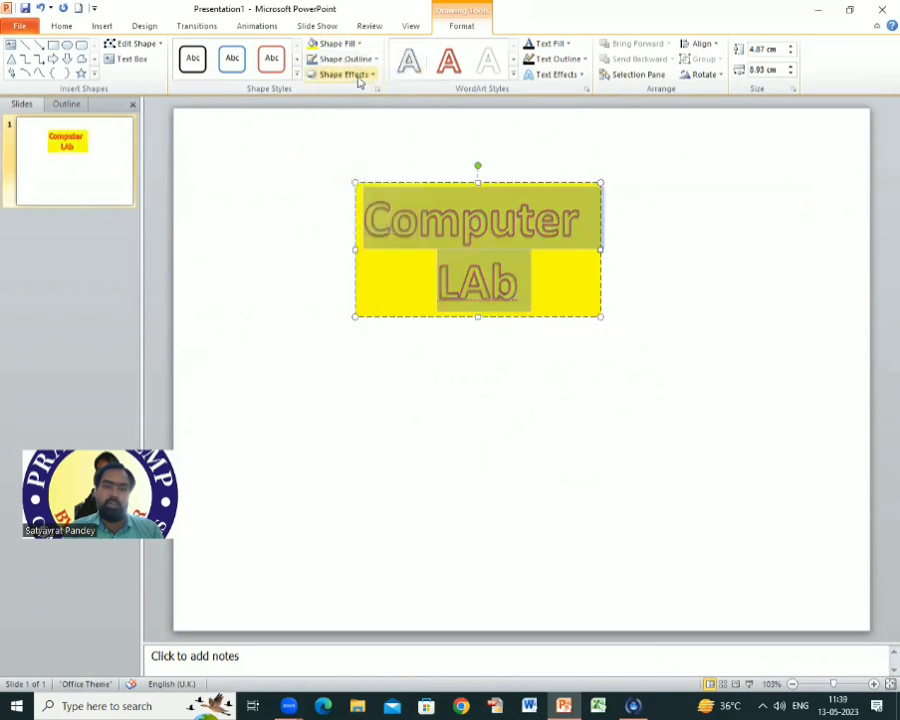
pyautogui.click(377, 60)
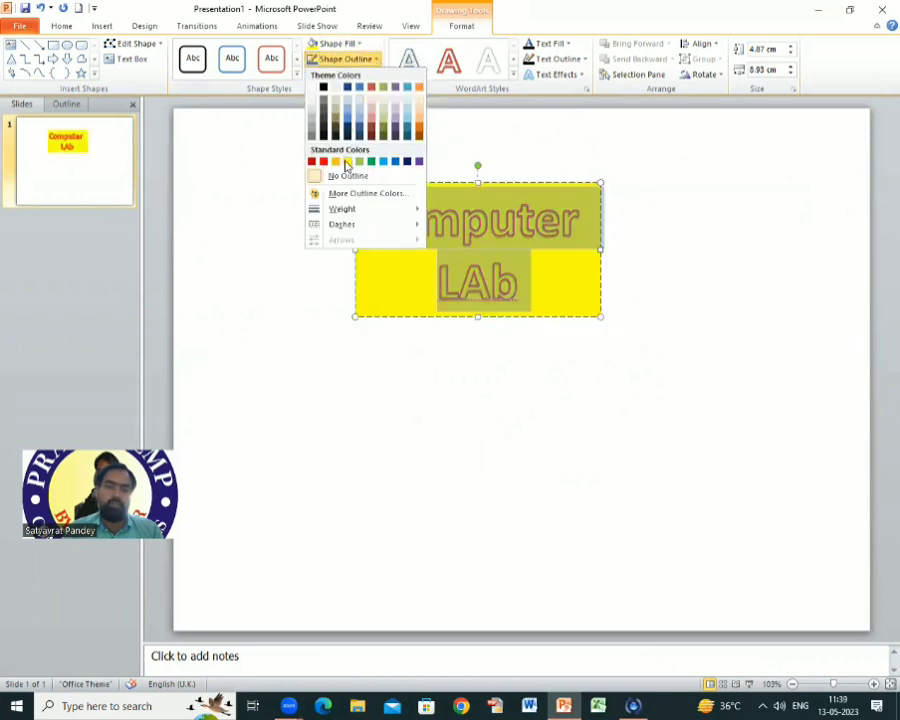
pyautogui.click(323, 162)
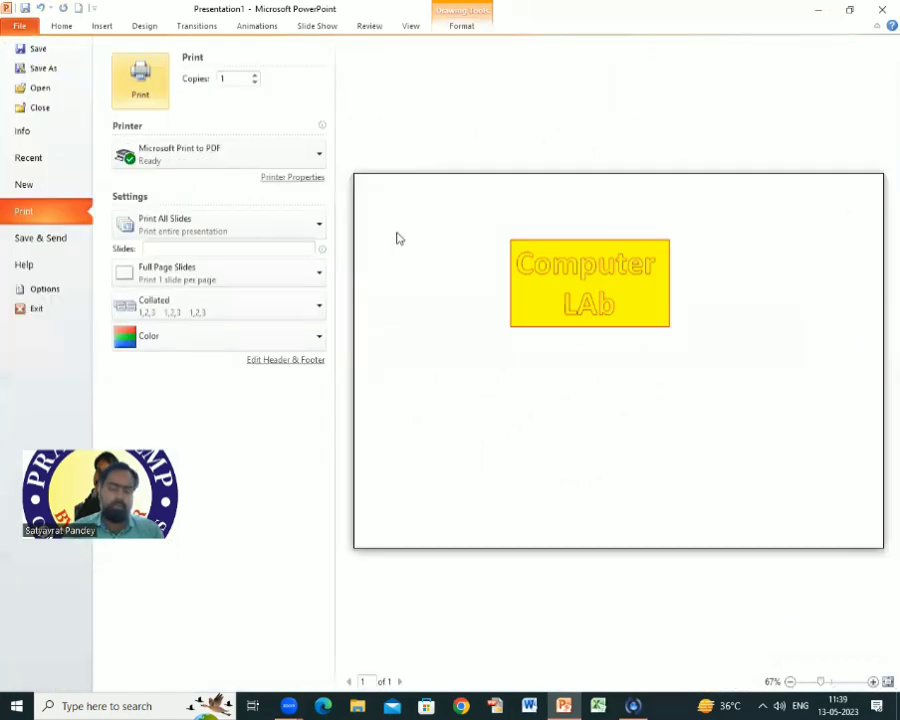
# Grow the WordArt text font size step by step up to 138 pt
pyautogui.click(60, 26)
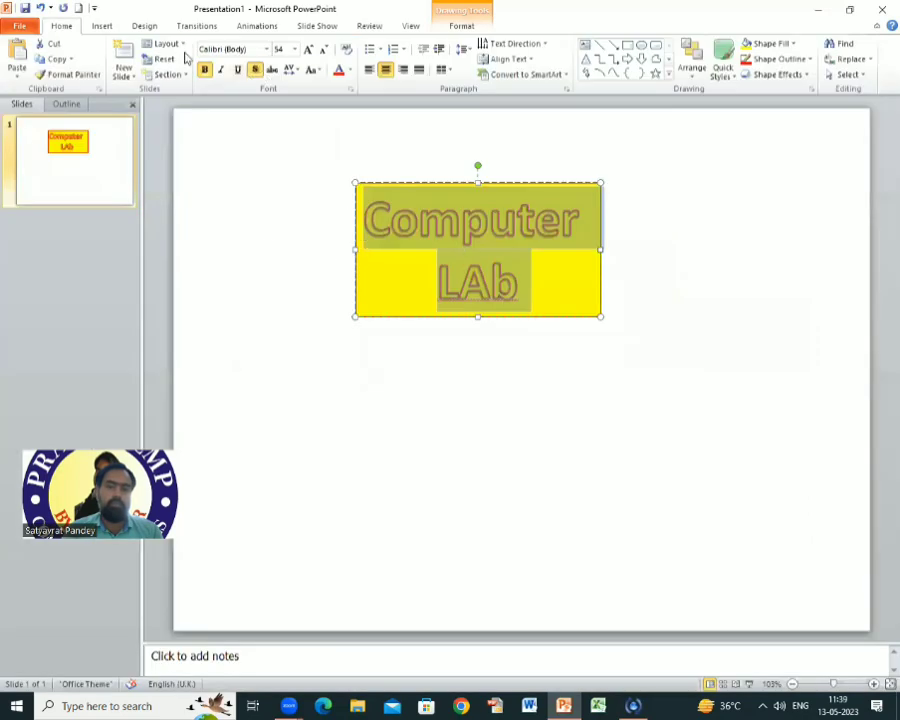
pyautogui.click(310, 50)
pyautogui.click(310, 50)
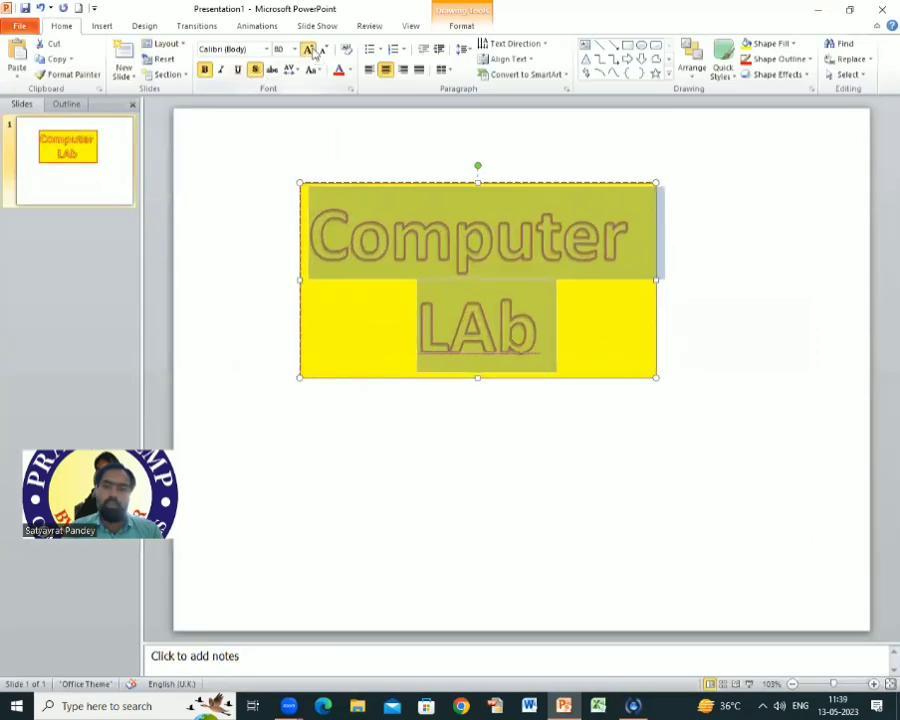
pyautogui.click(310, 50)
pyautogui.click(310, 50)
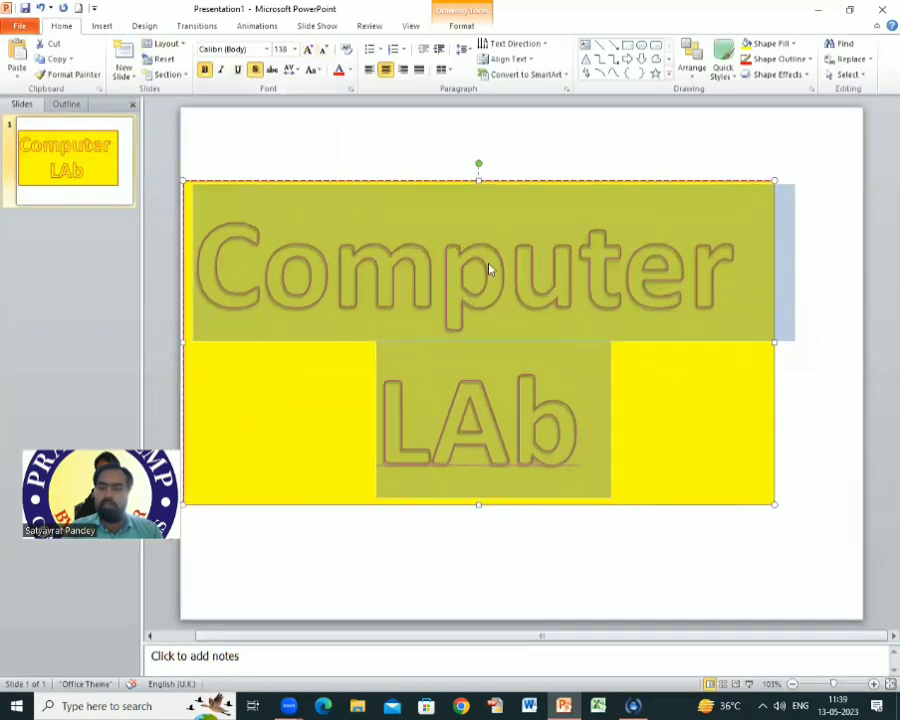
# Nudge the WordArt box slightly right and reselect all its text
pyautogui.click(495, 183)
pyautogui.moveTo(502, 181); pyautogui.dragTo(522, 181)
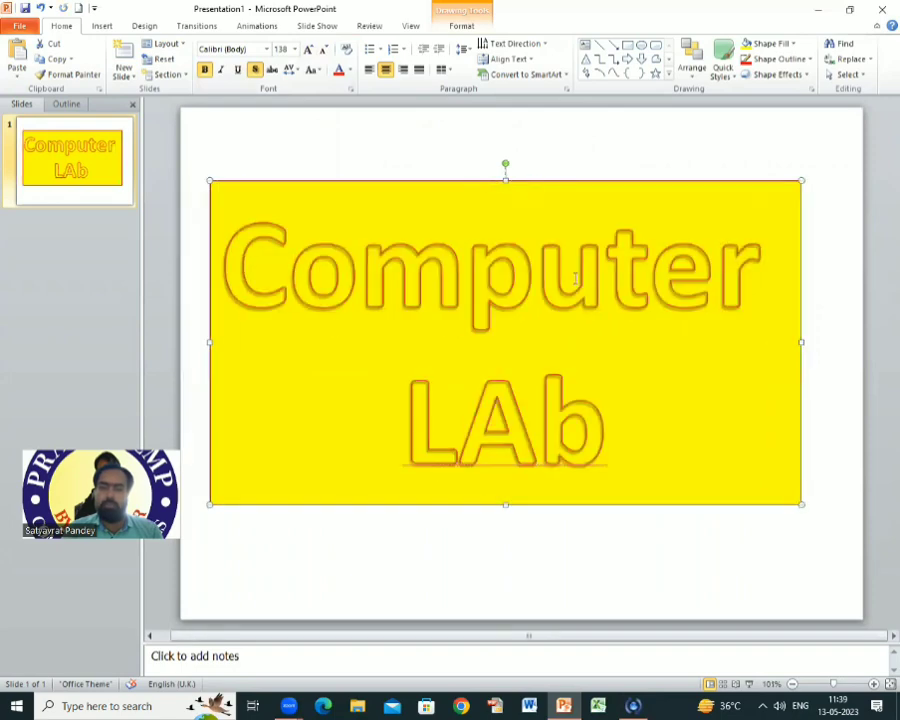
pyautogui.click(273, 260)
pyautogui.moveTo(240, 244); pyautogui.dragTo(620, 440)
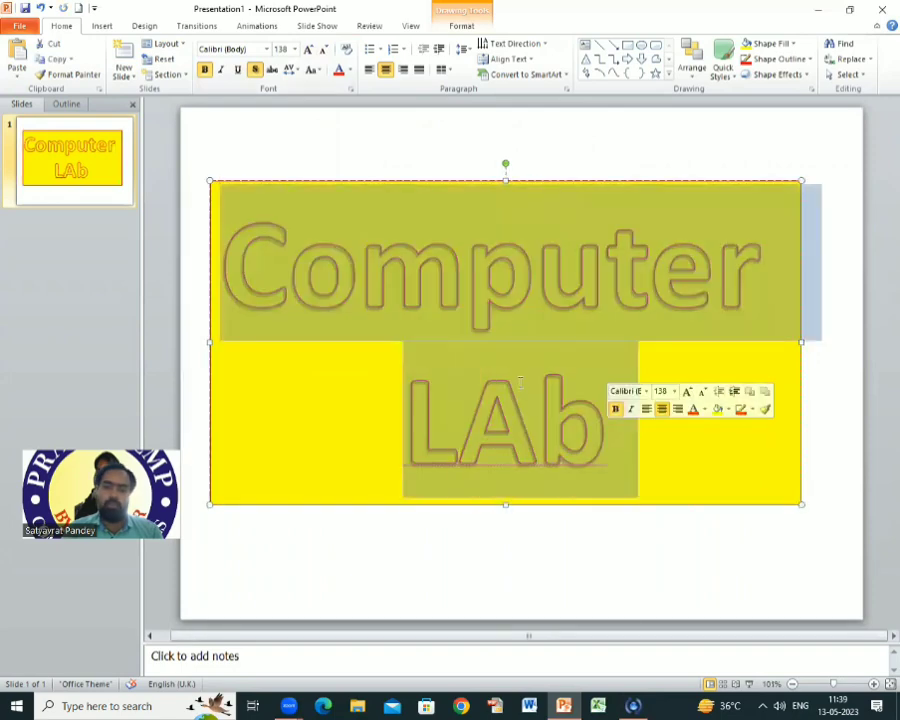
pyautogui.click(538, 420)
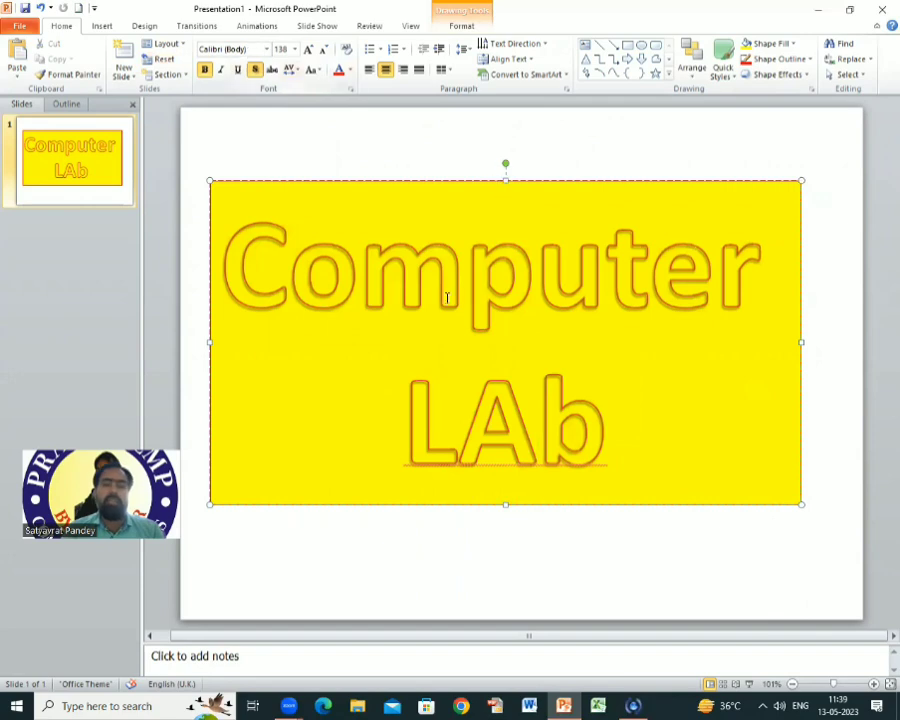
pyautogui.moveTo(235, 225); pyautogui.dragTo(652, 380)
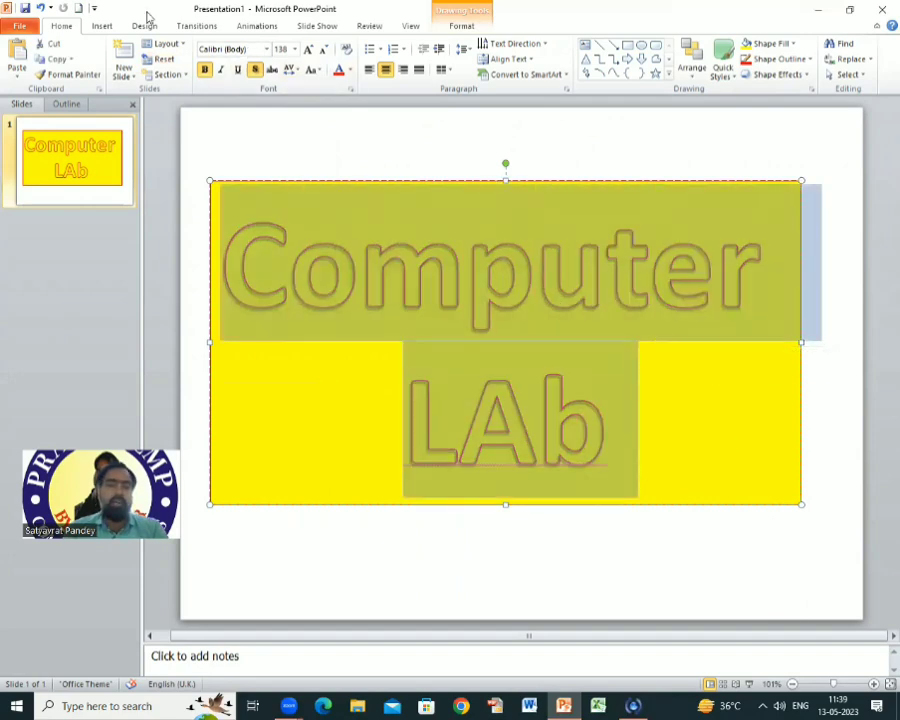
# Apply the brown Median theme from the Design themes gallery
pyautogui.click(144, 25)
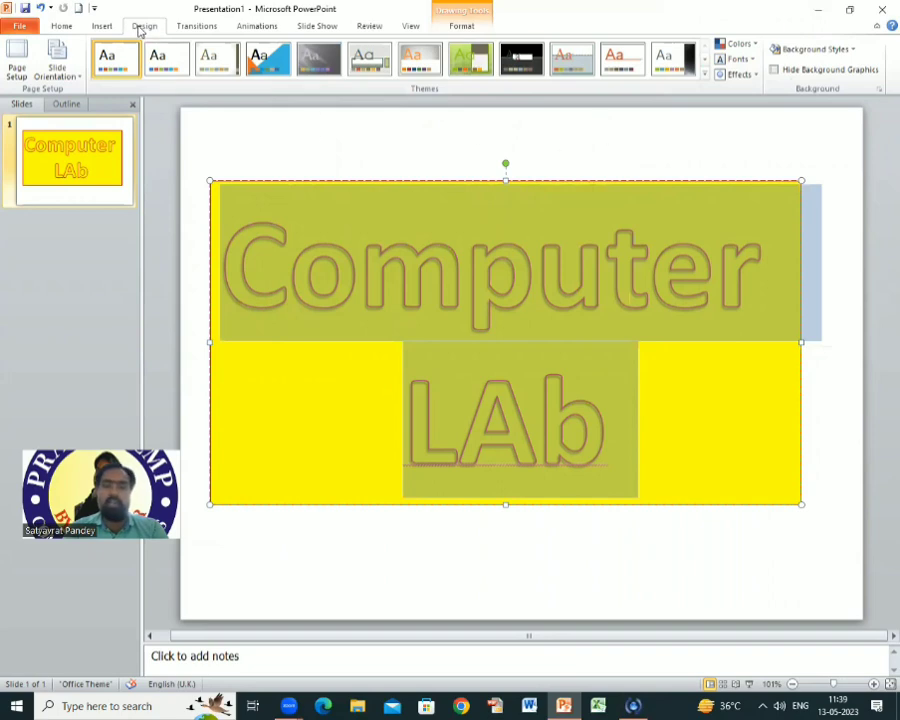
pyautogui.scroll(-1, 663, 70)
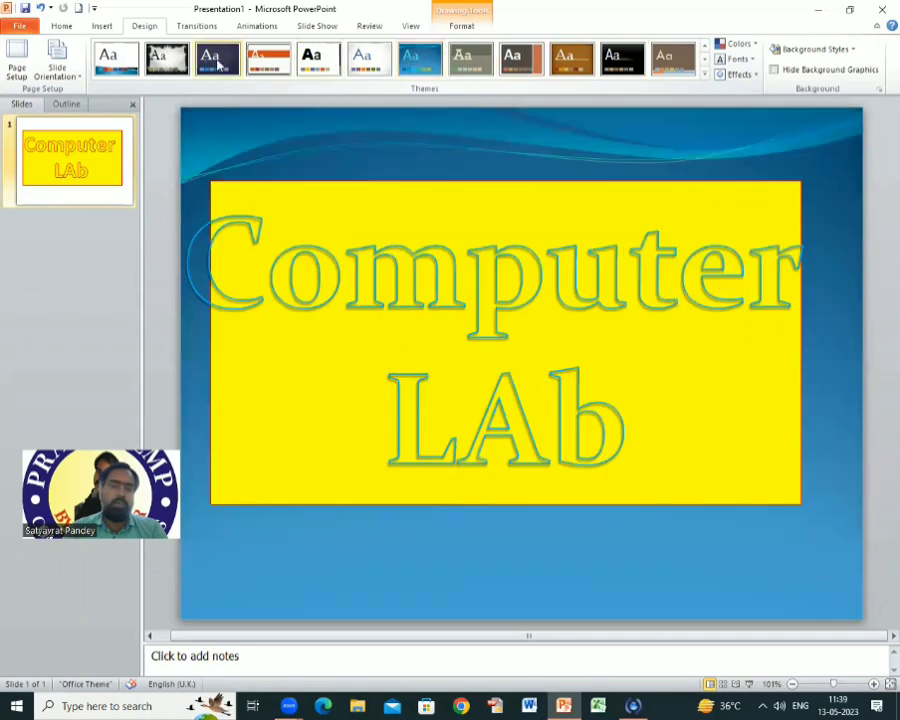
pyautogui.click(667, 67)
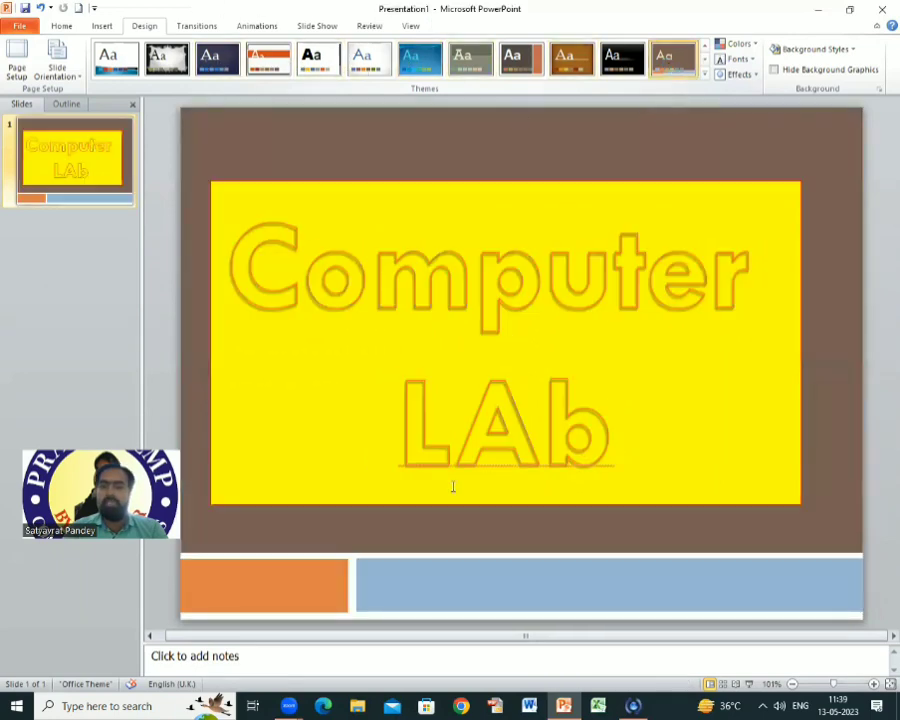
pyautogui.click(360, 288)
# Set the Computer LAb box to No Fill and No Outline, leaving only outlined letters
pyautogui.tripleClick(246, 275)
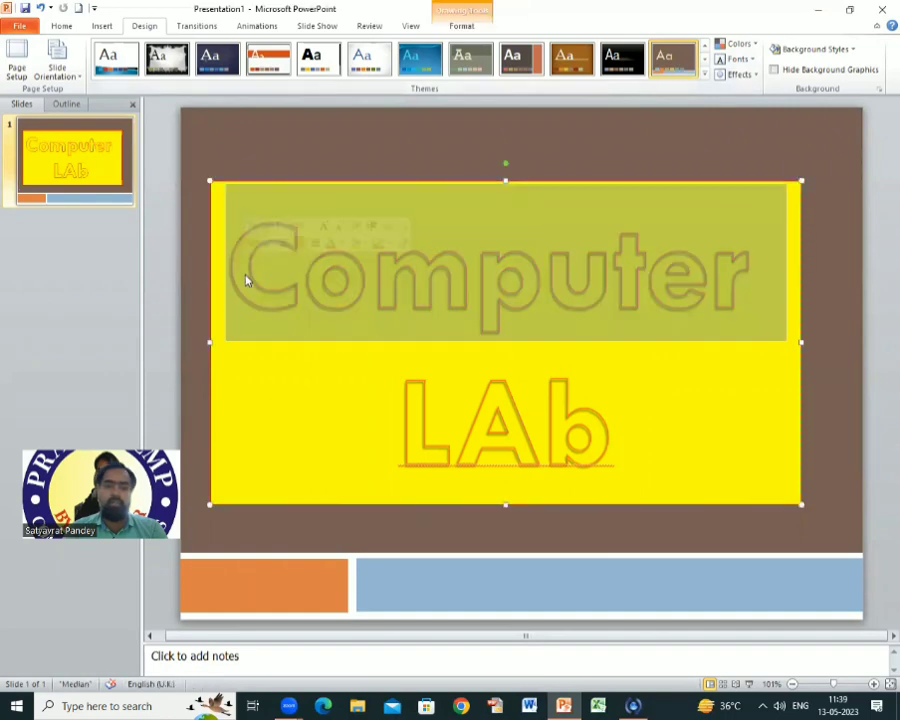
pyautogui.click(246, 280)
pyautogui.click(62, 26)
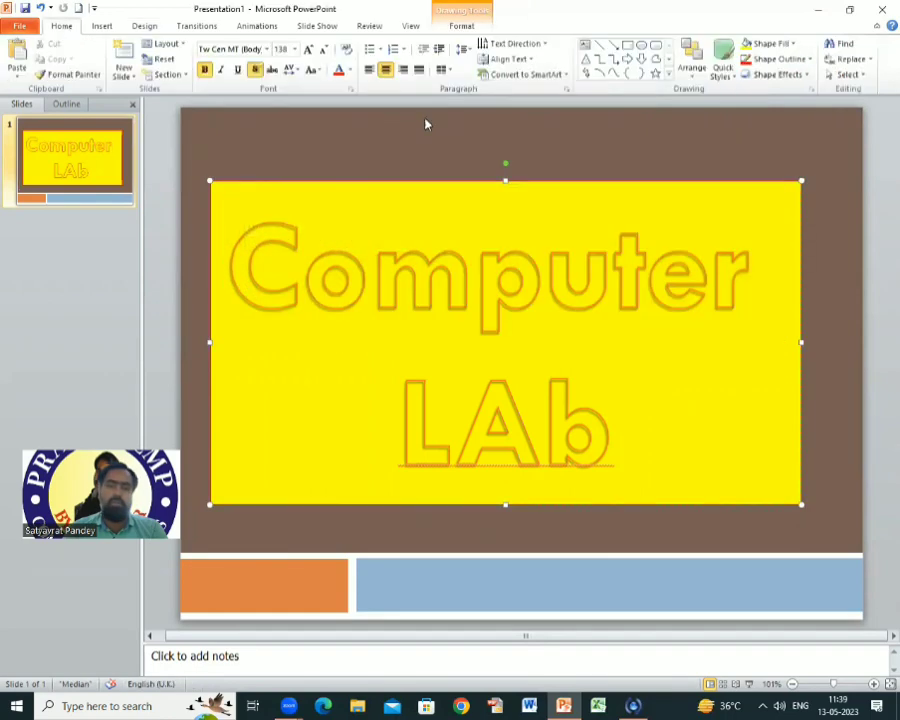
pyautogui.click(461, 26)
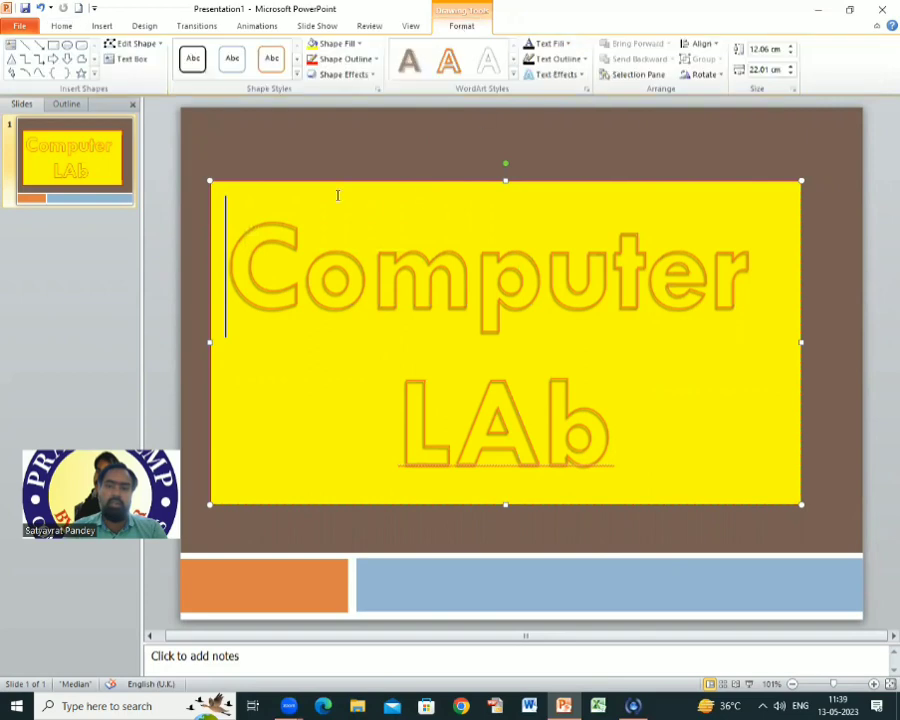
pyautogui.click(336, 43)
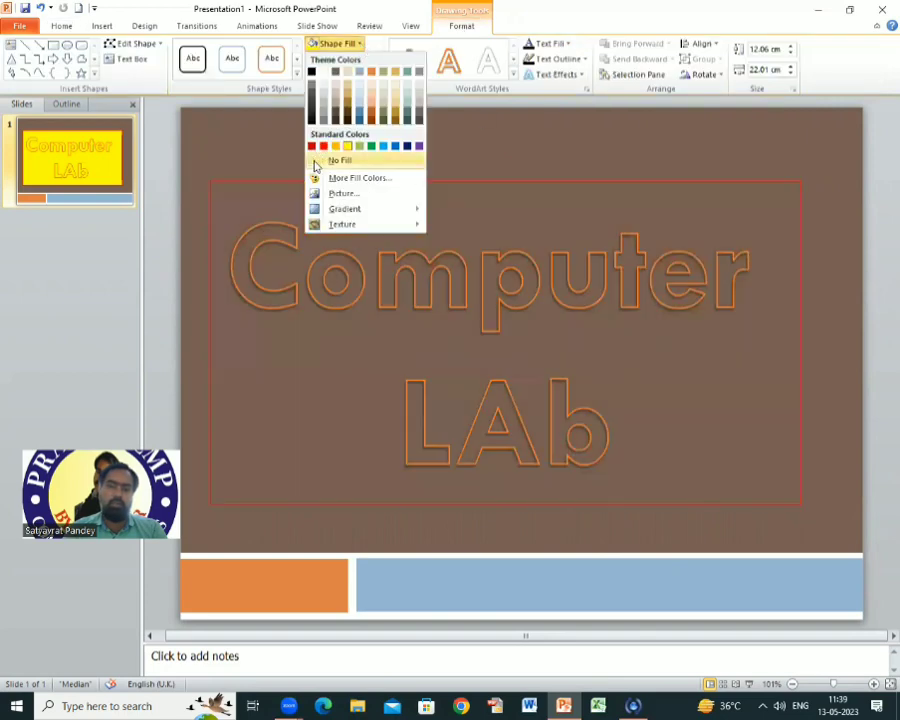
pyautogui.click(316, 162)
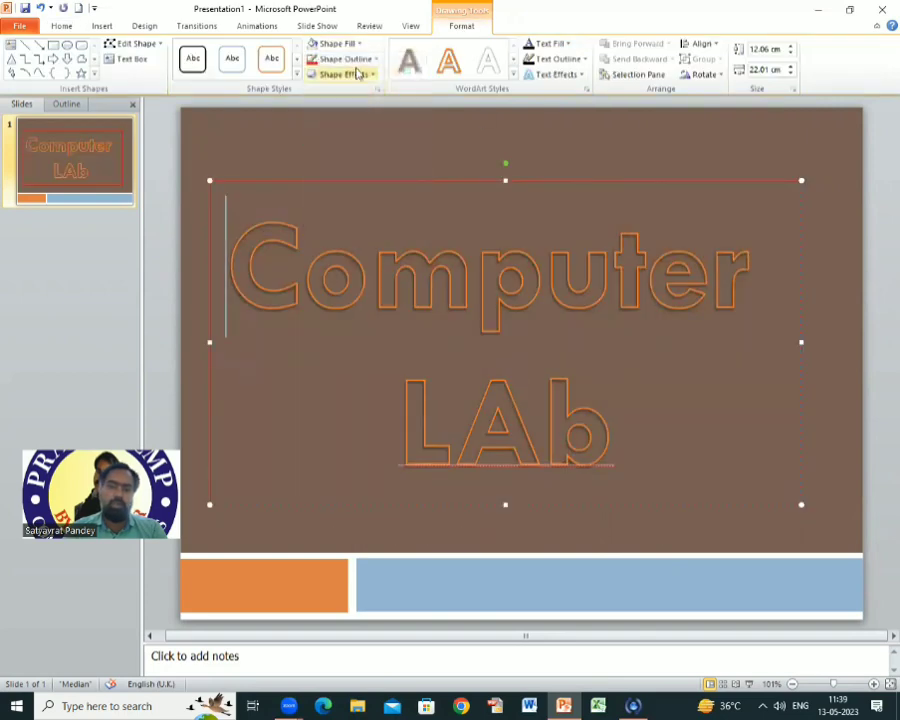
pyautogui.click(362, 58)
pyautogui.click(330, 176)
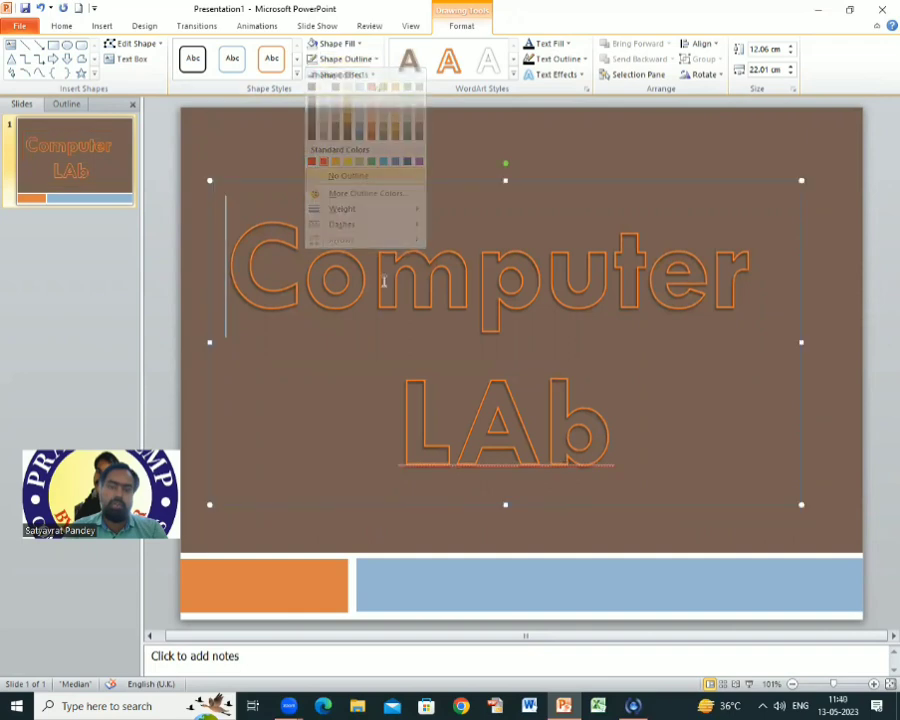
pyautogui.click(805, 392)
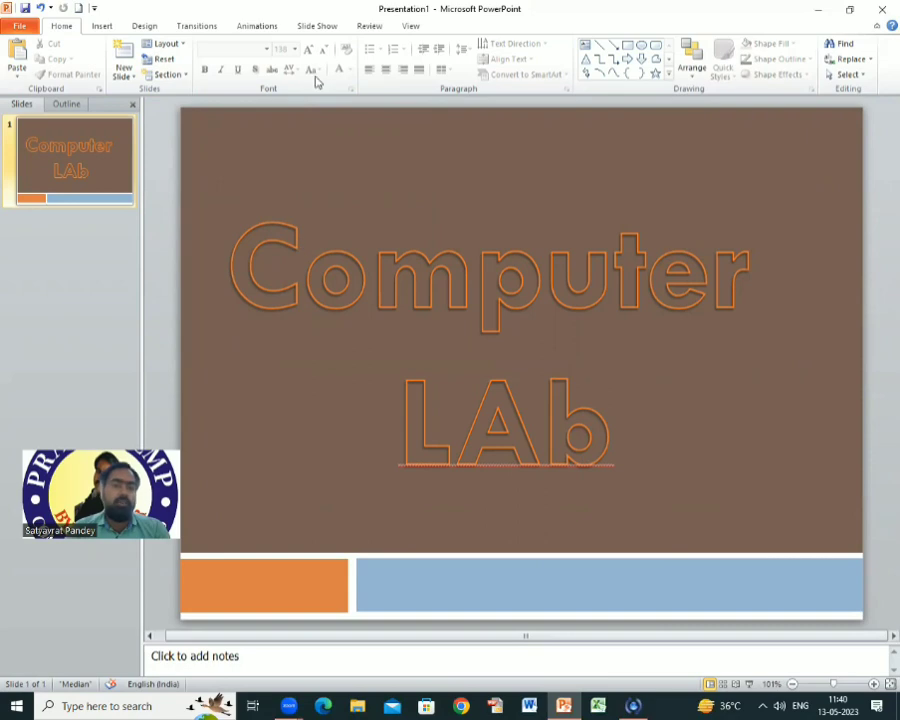
# Select all the Computer LAb title text and open the Add Animation gallery
pyautogui.click(258, 30)
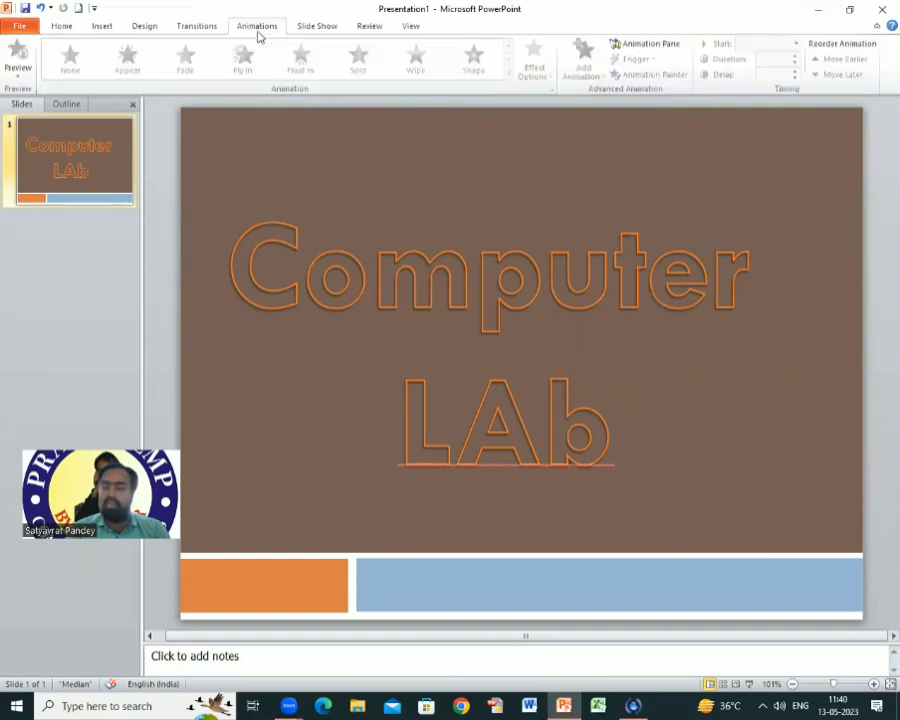
pyautogui.click(300, 268)
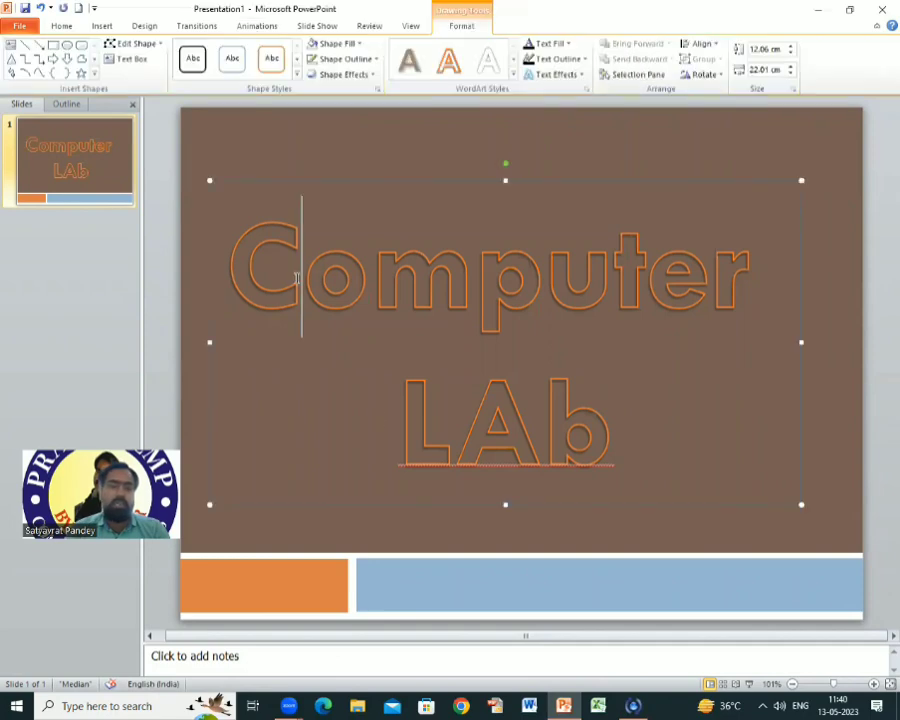
pyautogui.hotkey('ctrl', 'a')
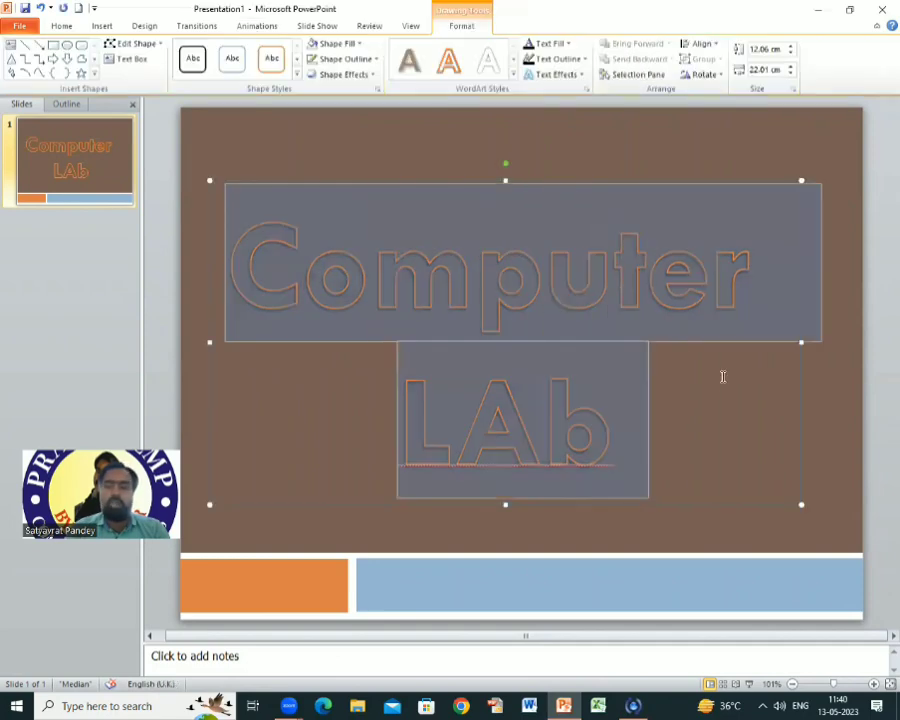
pyautogui.click(257, 30)
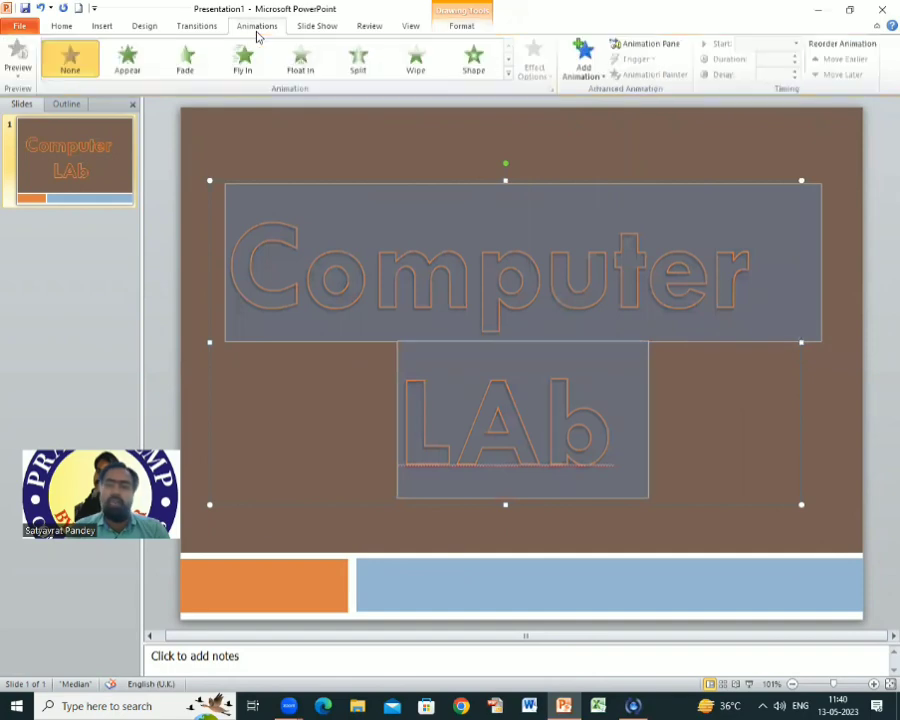
pyautogui.click(604, 80)
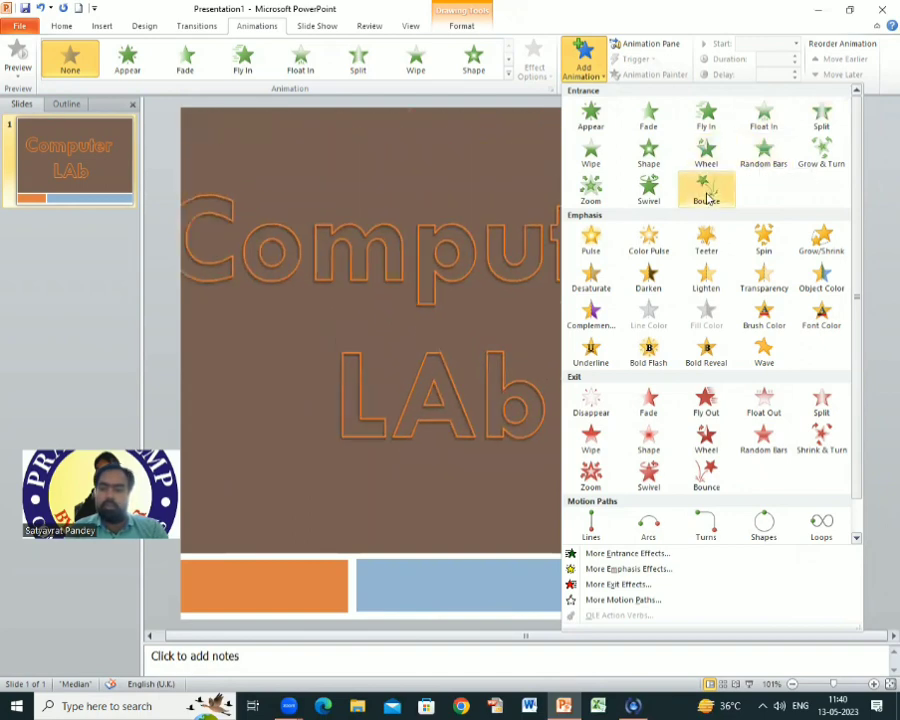
# Apply a Bounce entrance animation to the Computer LAb title, starting On Click
pyautogui.click(707, 197)
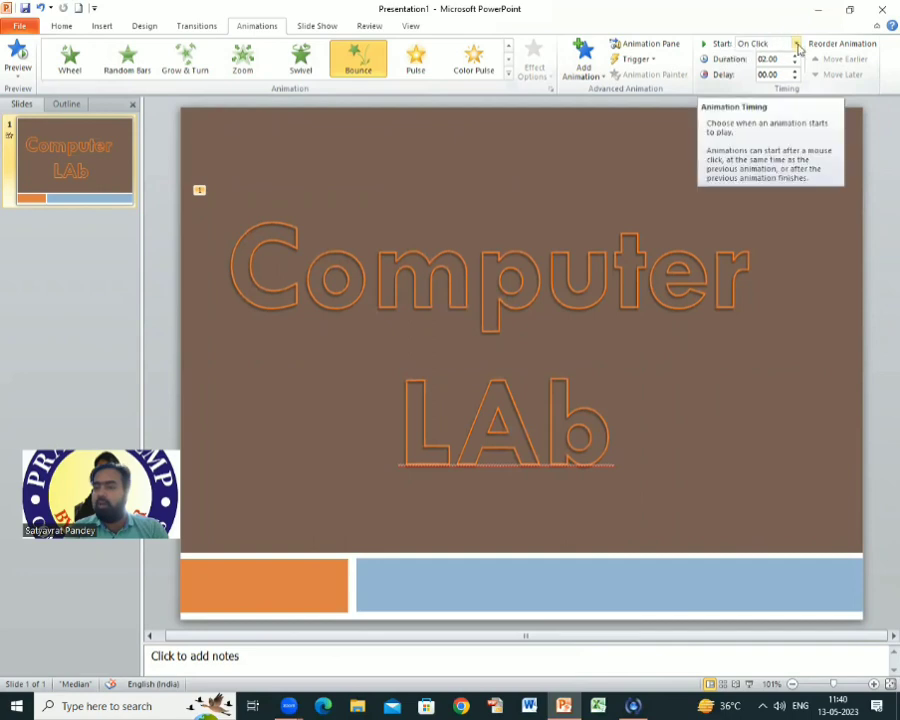
pyautogui.click(796, 44)
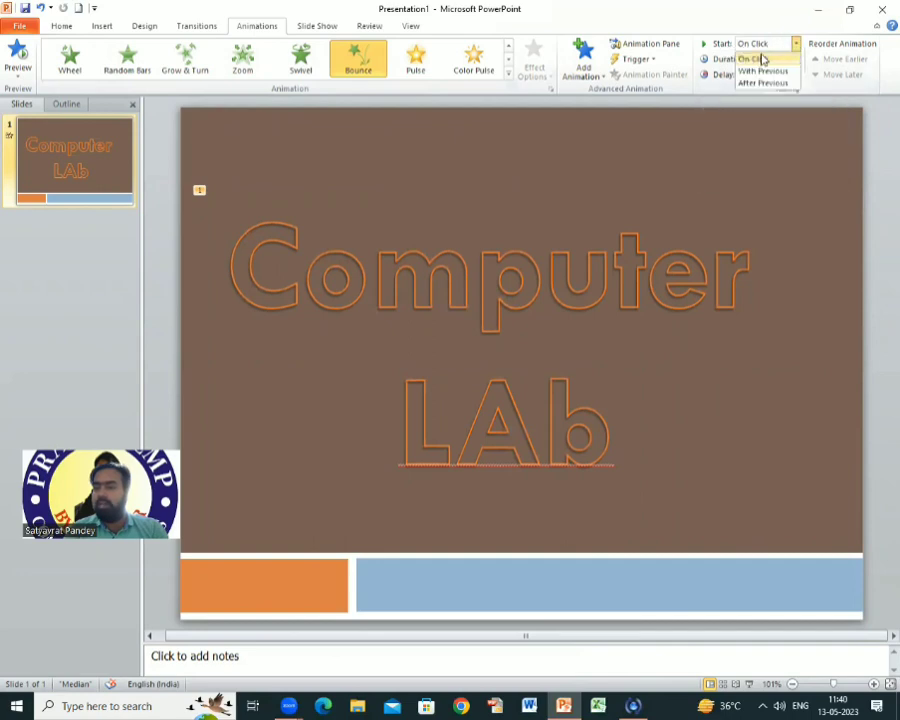
pyautogui.click(765, 64)
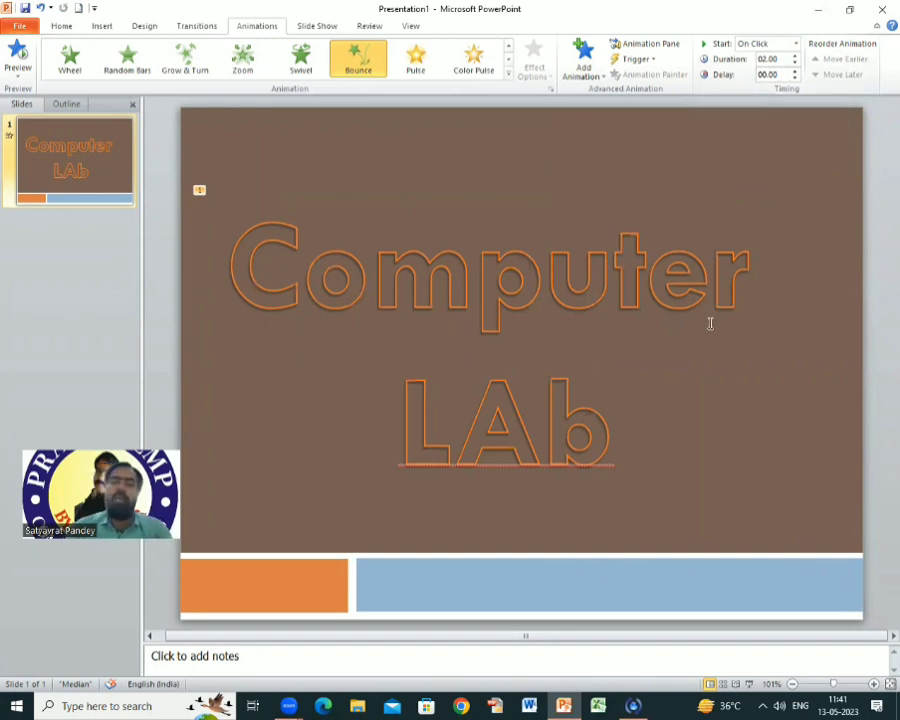
# Add new Title and Content slides after slide 1 with Ctrl+M, then move back up to slide 1
pyautogui.click(100, 397)
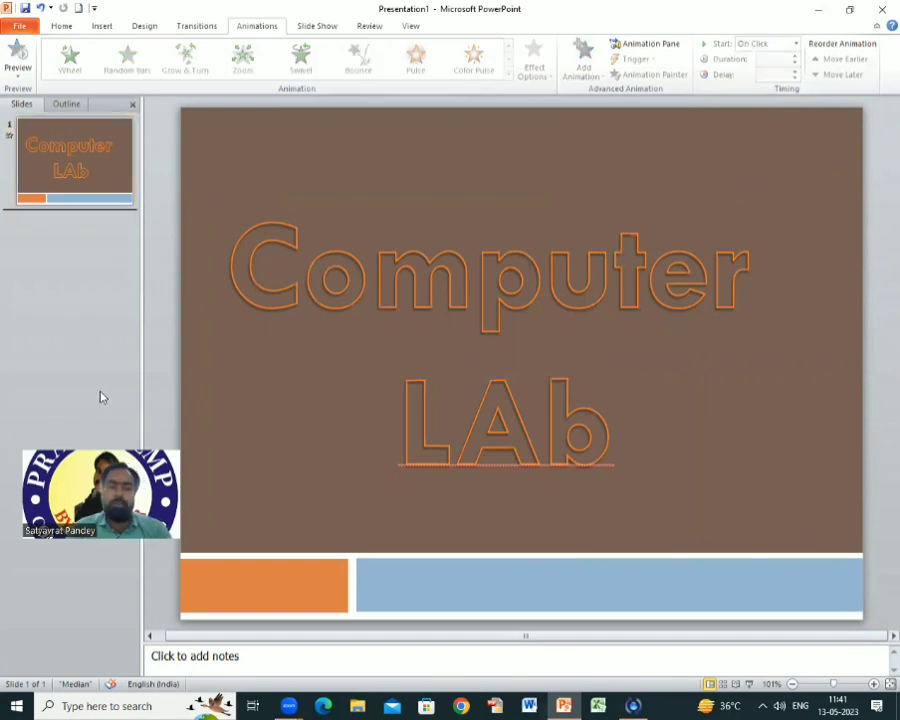
pyautogui.click(74, 178)
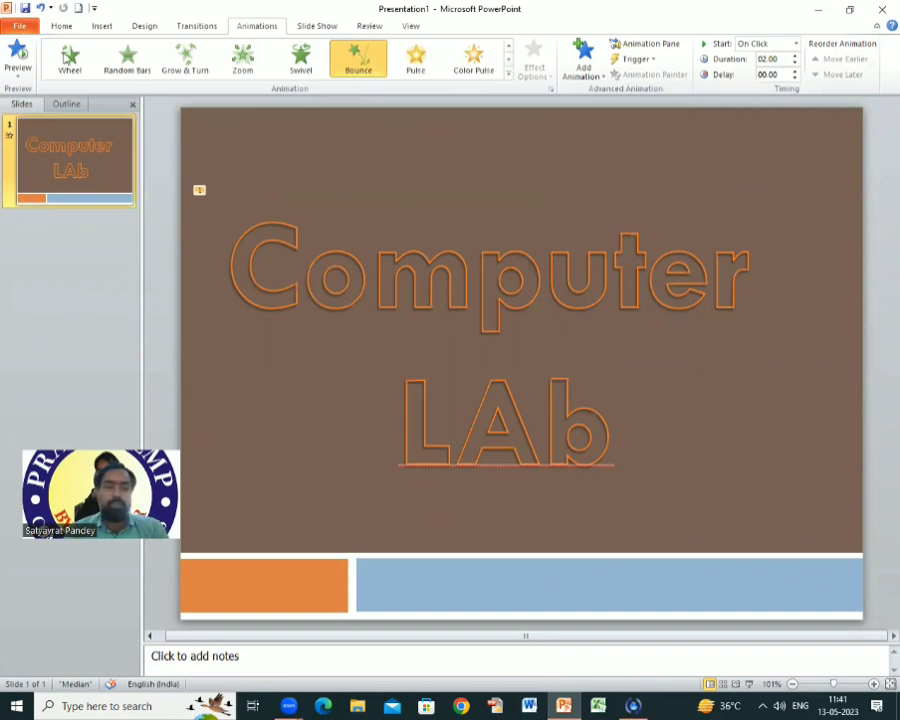
pyautogui.click(50, 25)
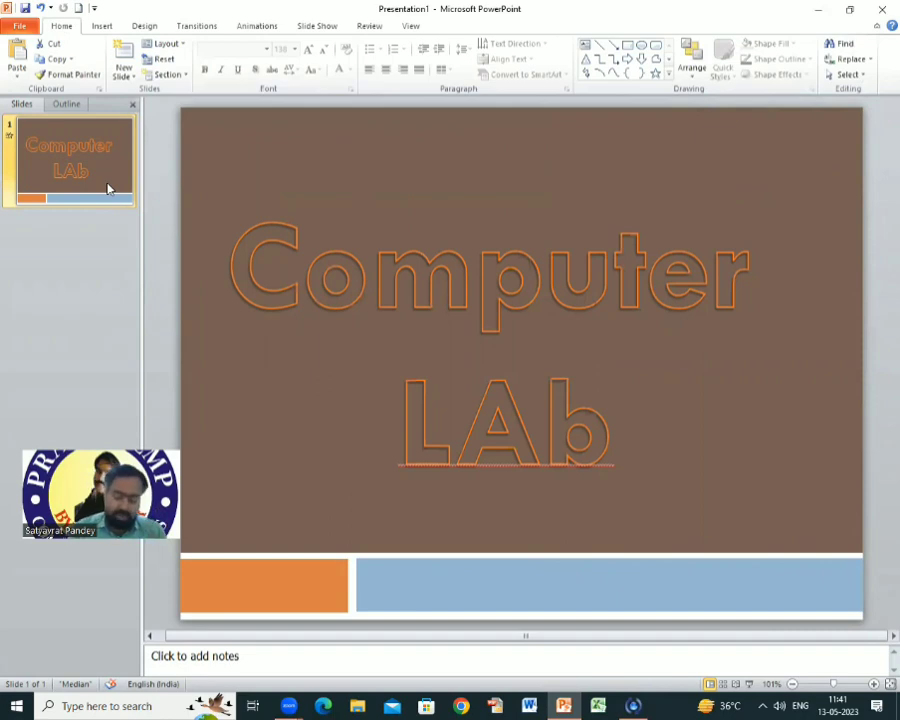
pyautogui.hotkey('ctrl', 'm')
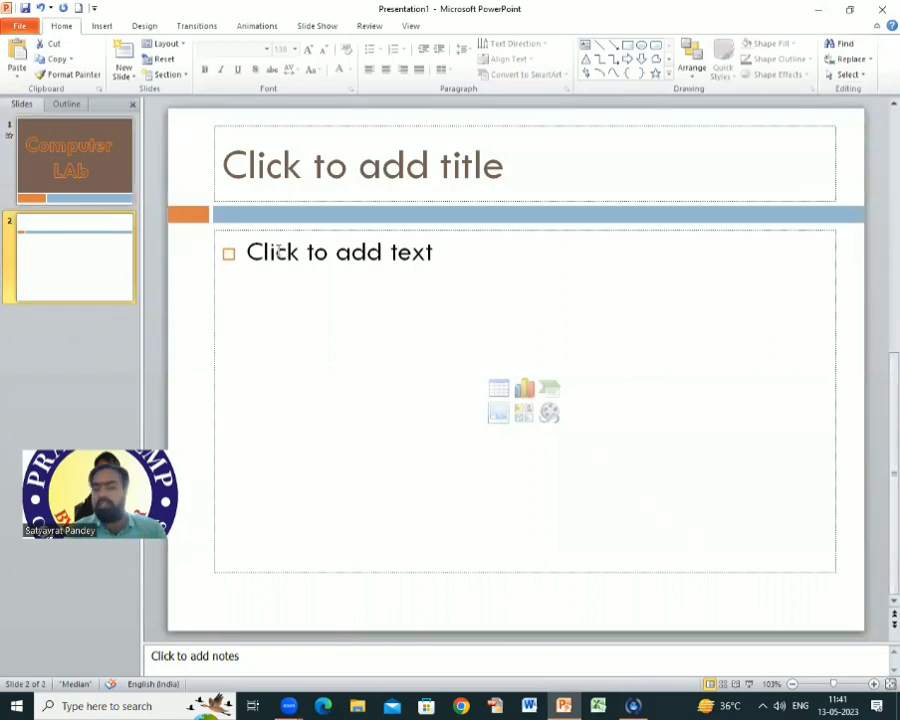
pyautogui.hotkey('ctrl', 'm')
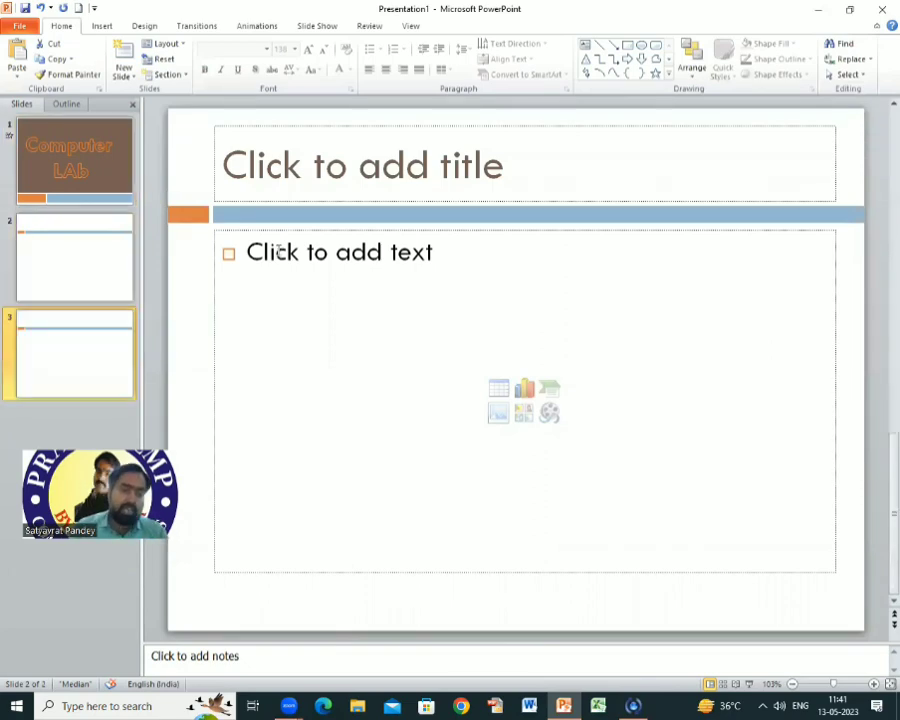
pyautogui.hotkey('ctrl', 'm')
pyautogui.hotkey('ctrl', 'm')
pyautogui.hotkey('ctrl', 'm')
pyautogui.hotkey('ctrl', 'm')
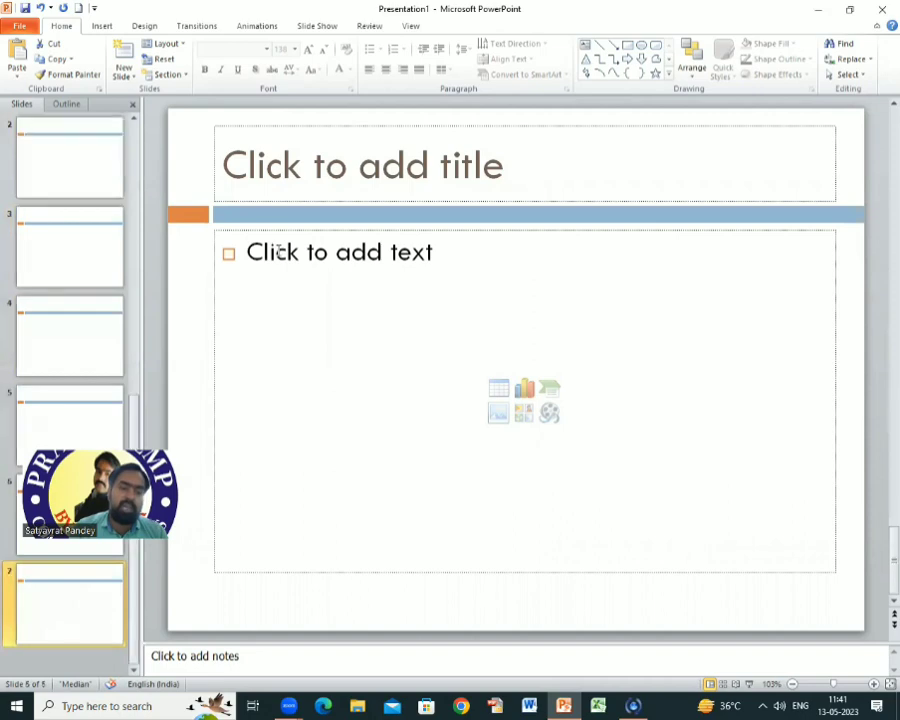
pyautogui.press('Up')
pyautogui.press('Up')
pyautogui.press('Up')
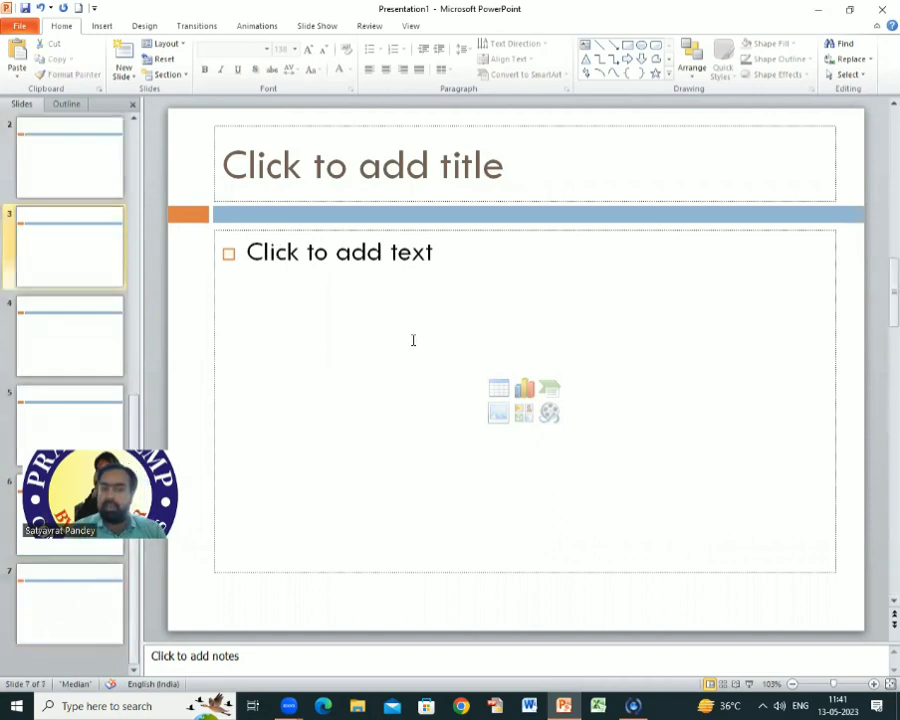
pyautogui.press('Up')
pyautogui.press('Up')
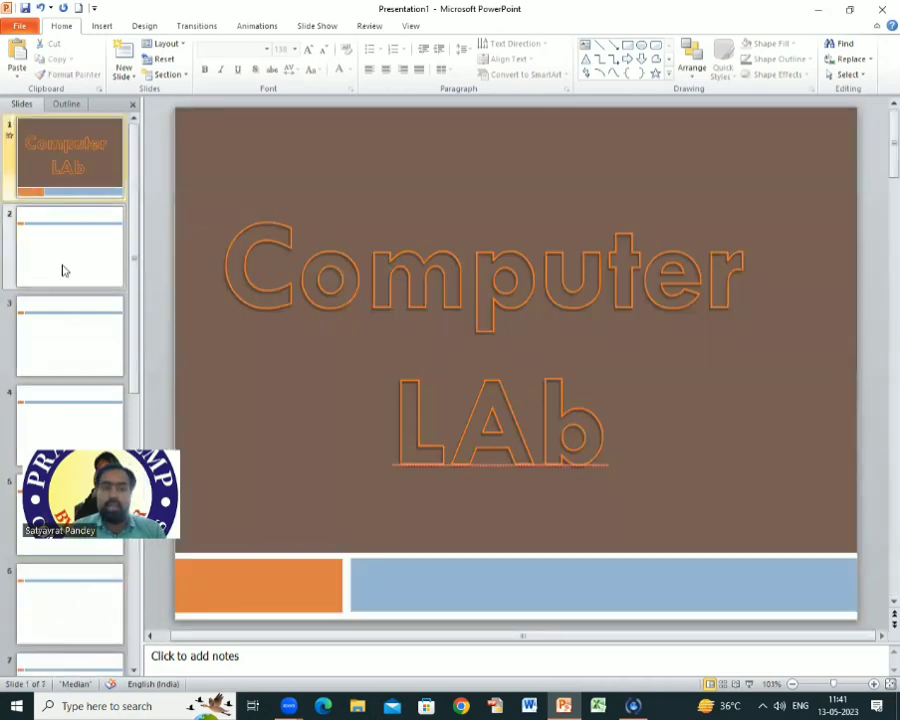
# Open slide 2 and browse the layout gallery without changing anything
pyautogui.click(64, 266)
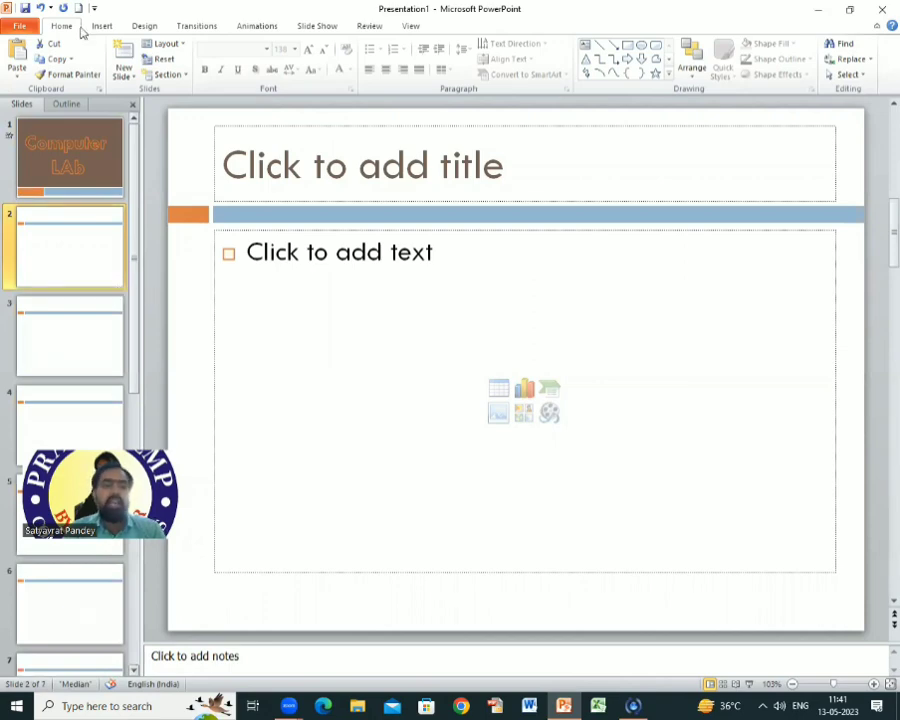
pyautogui.click(126, 76)
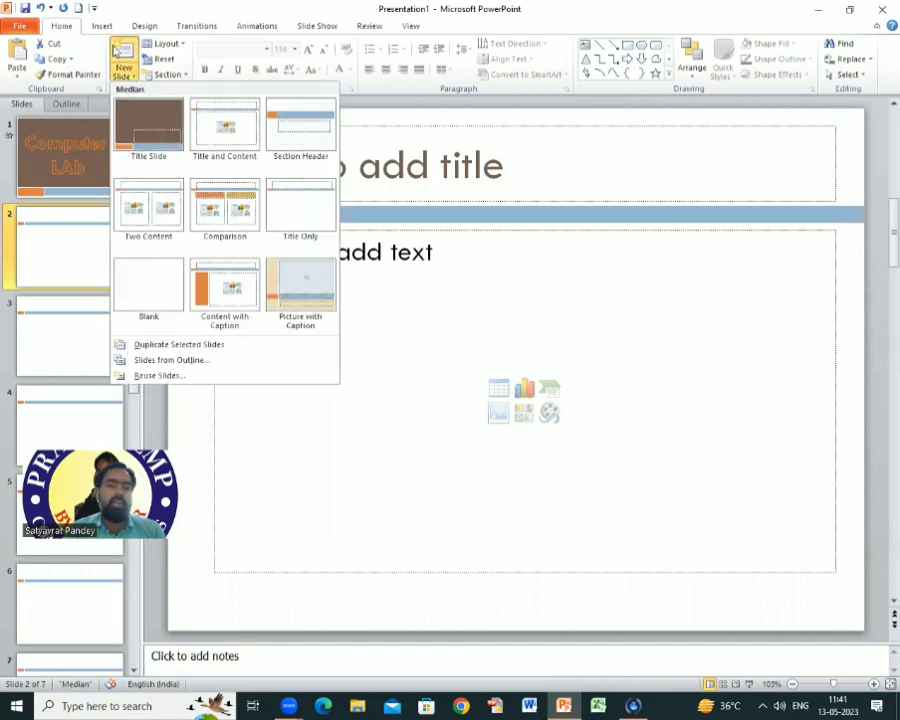
pyautogui.click(100, 26)
pyautogui.click(58, 27)
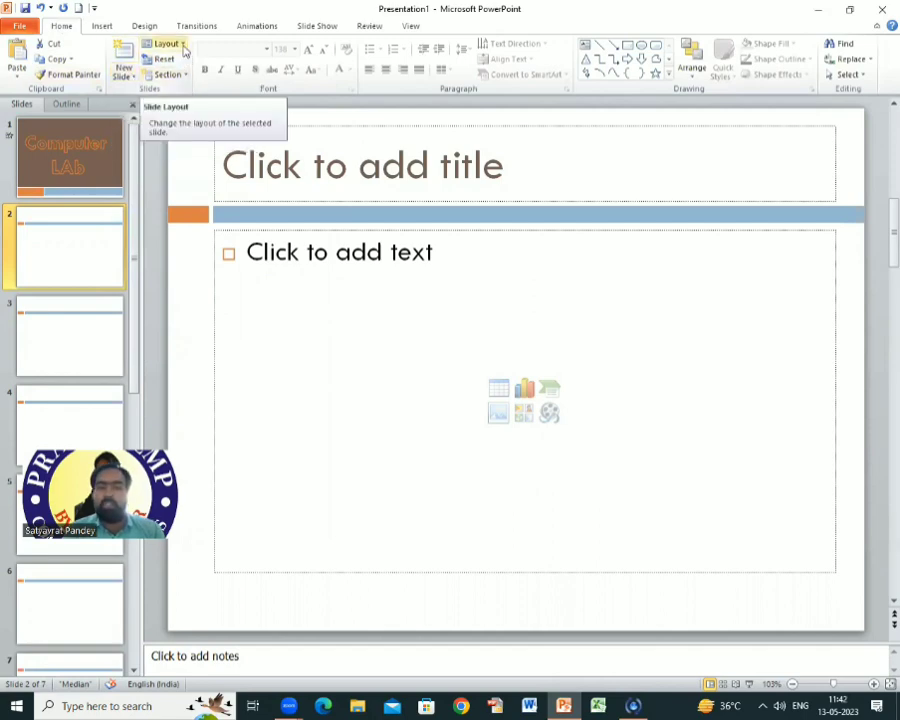
pyautogui.click(184, 51)
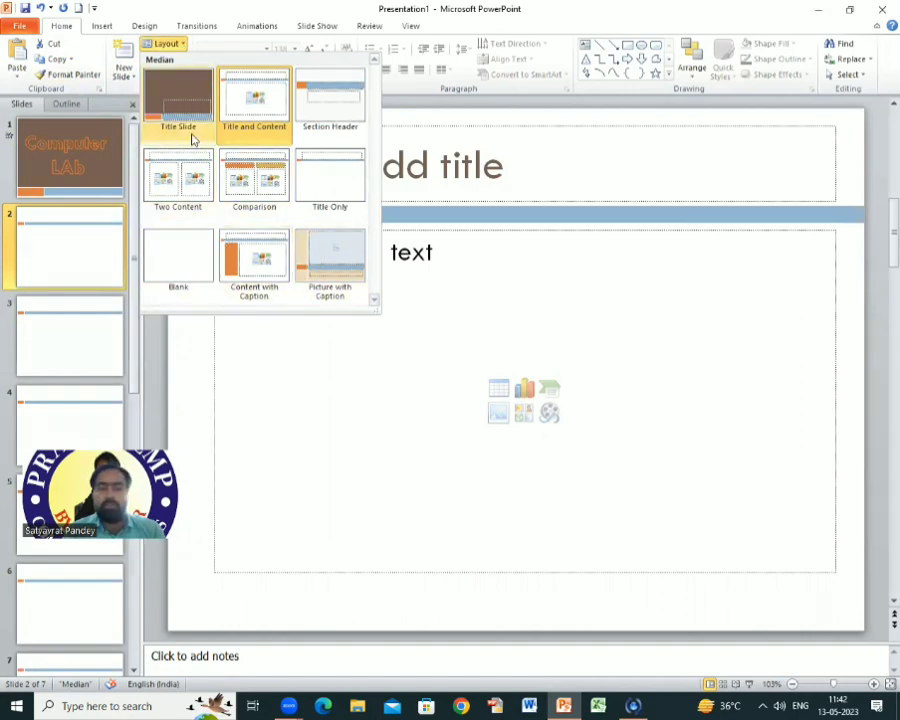
pyautogui.click(92, 261)
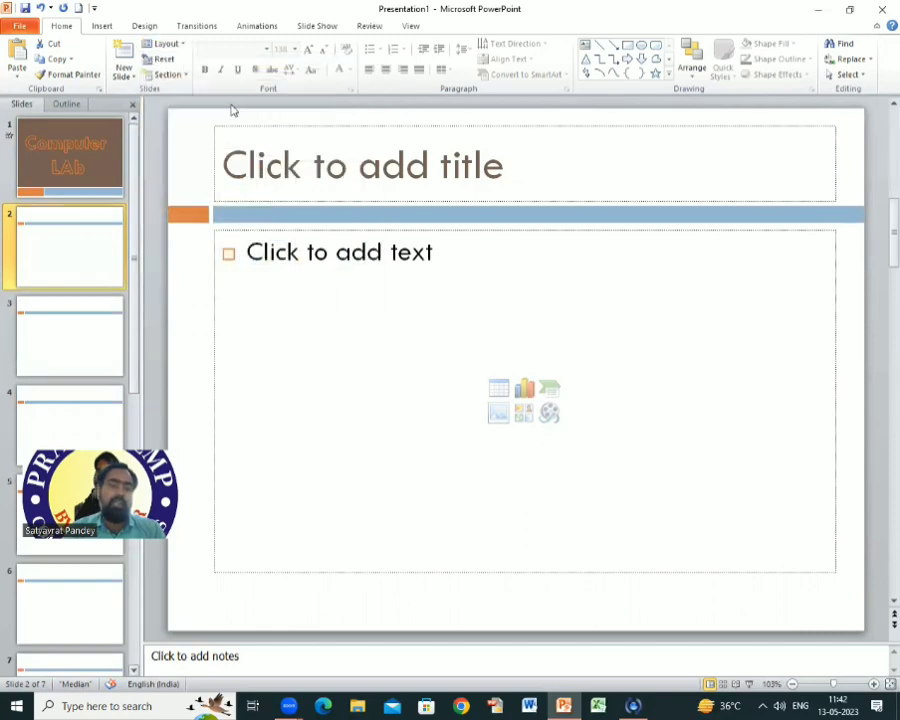
# Try the Title Slide, Title and Content, and Section Header layouts on slide 2
pyautogui.click(170, 44)
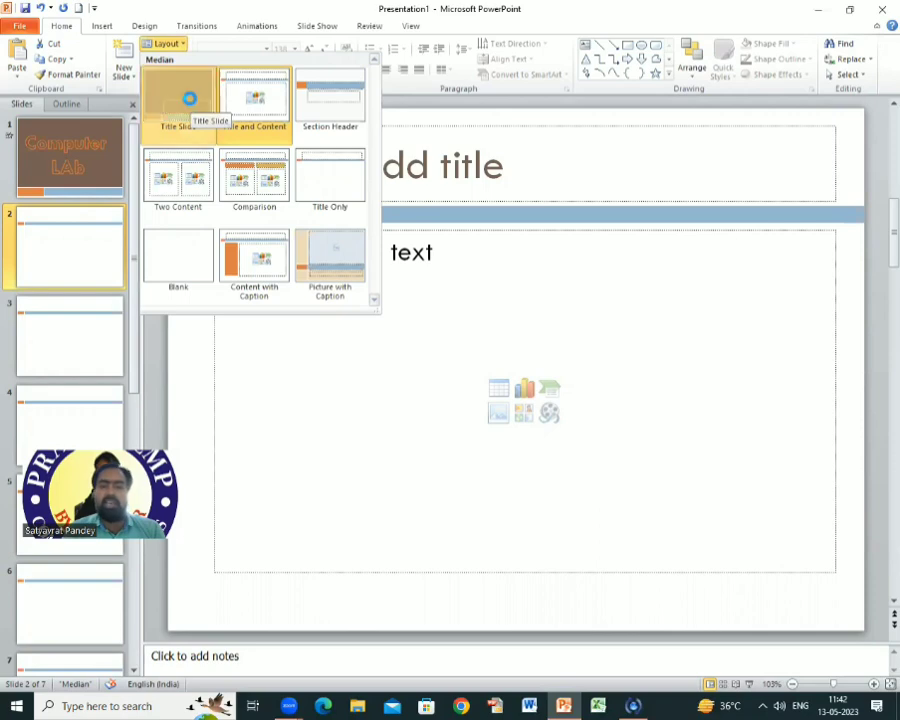
pyautogui.click(191, 100)
pyautogui.scroll(-3, 593, 470)
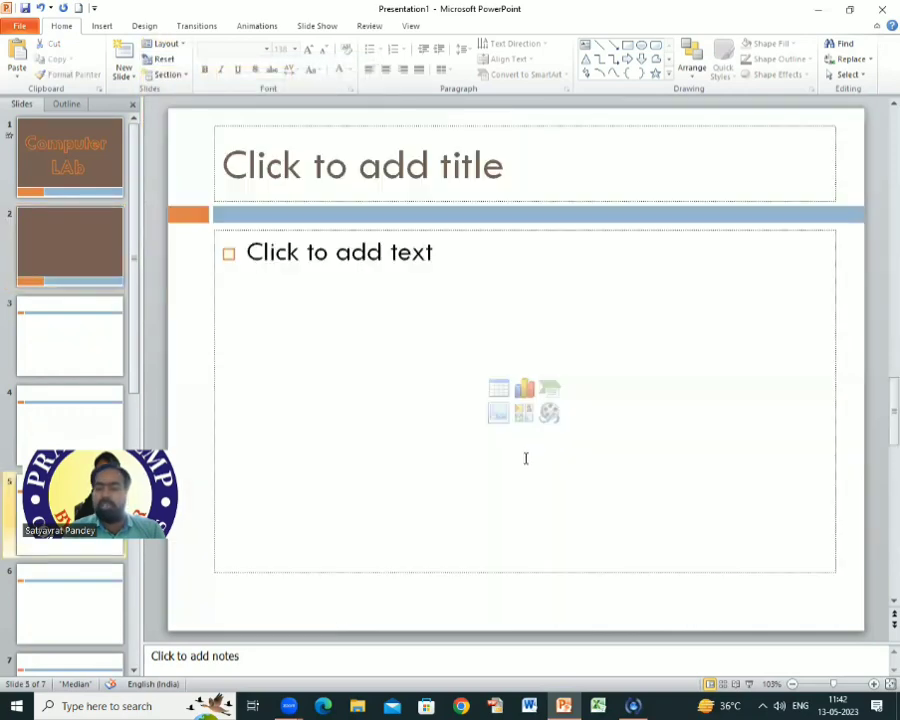
pyautogui.click(76, 258)
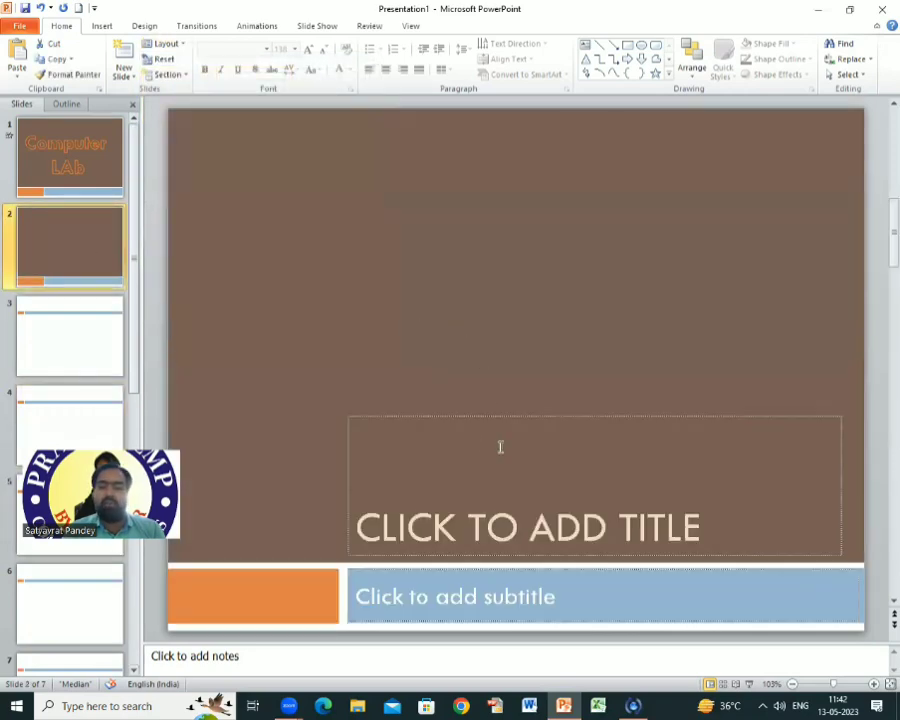
pyautogui.click(176, 44)
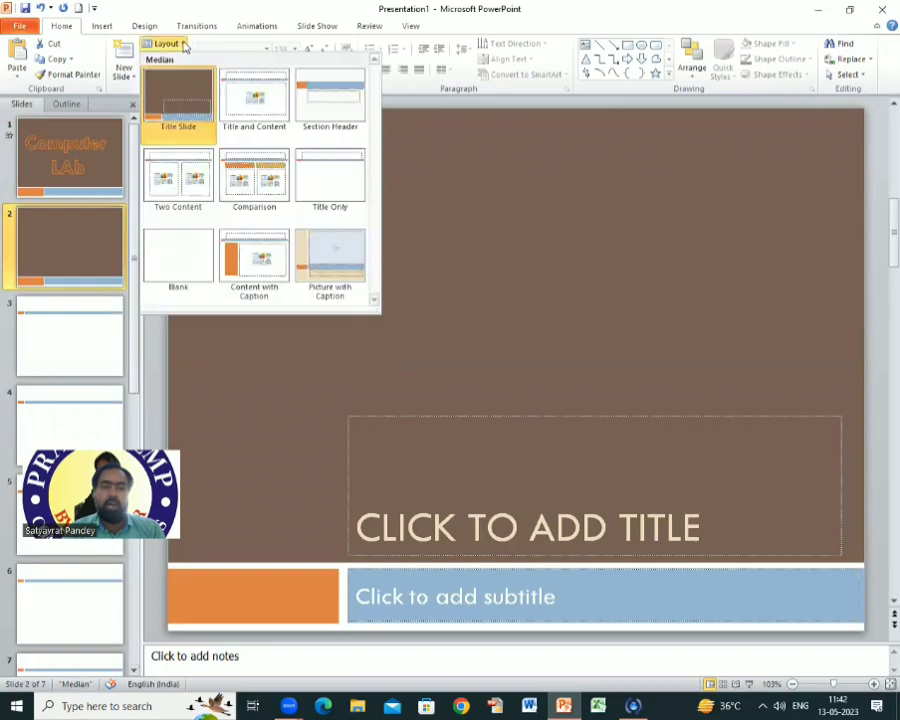
pyautogui.click(268, 114)
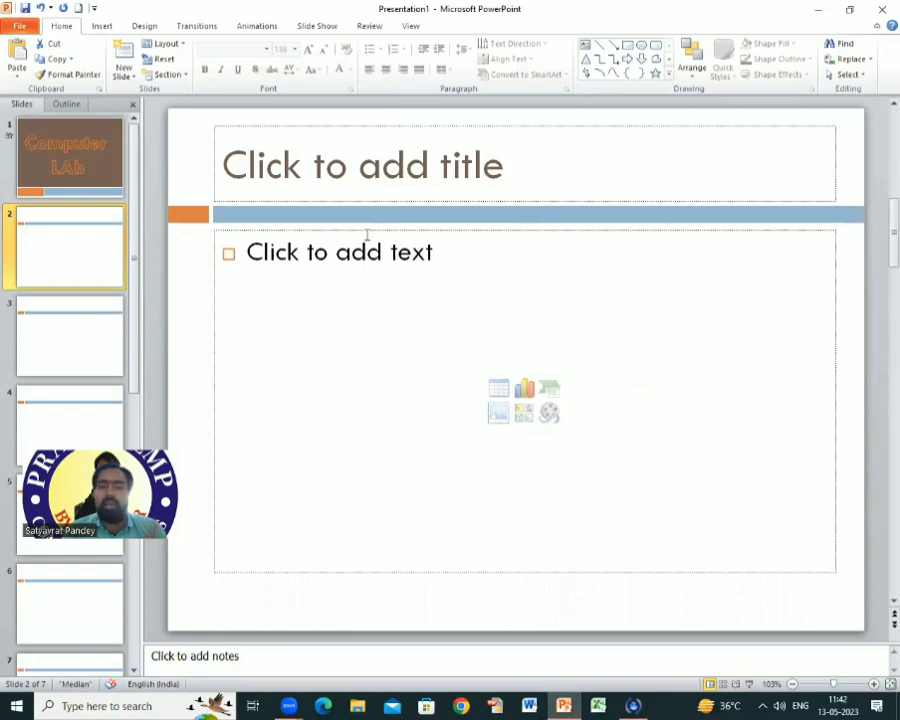
pyautogui.click(183, 45)
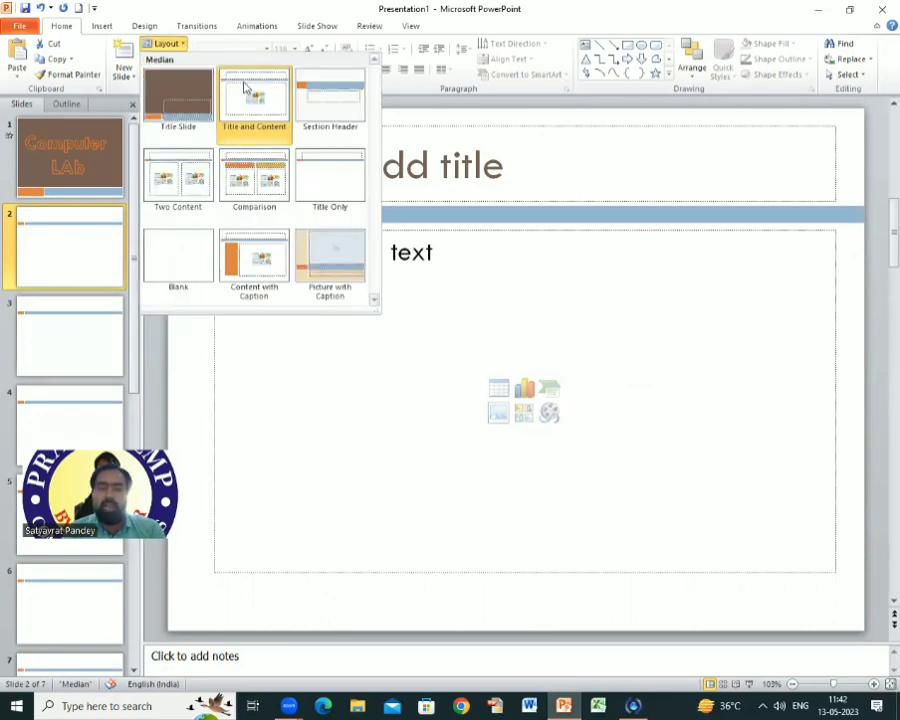
pyautogui.click(332, 111)
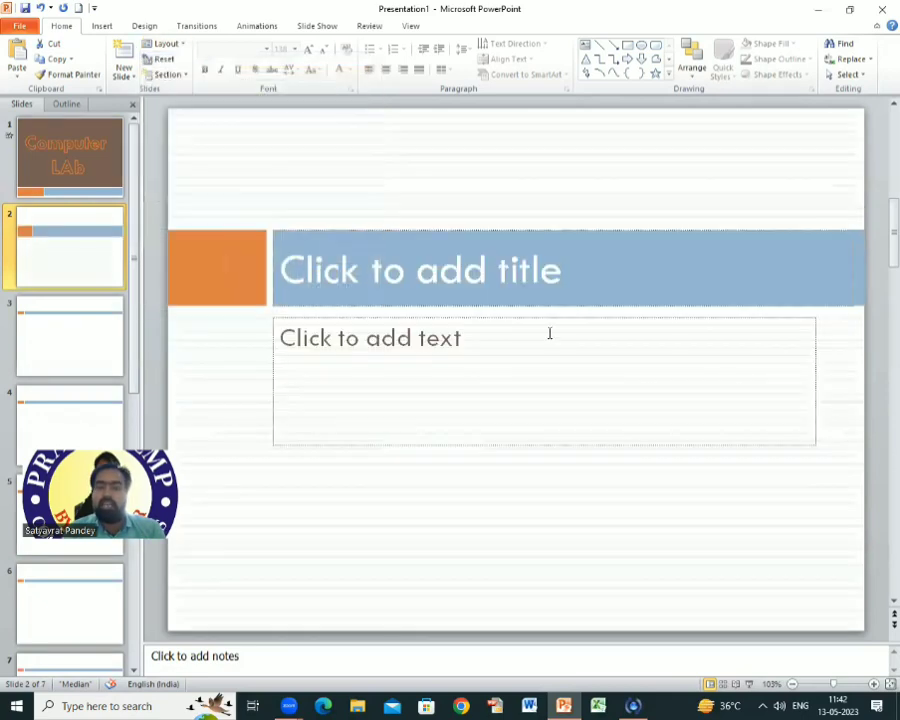
# Try the Two Content and Comparison layouts on slide 2
pyautogui.click(168, 44)
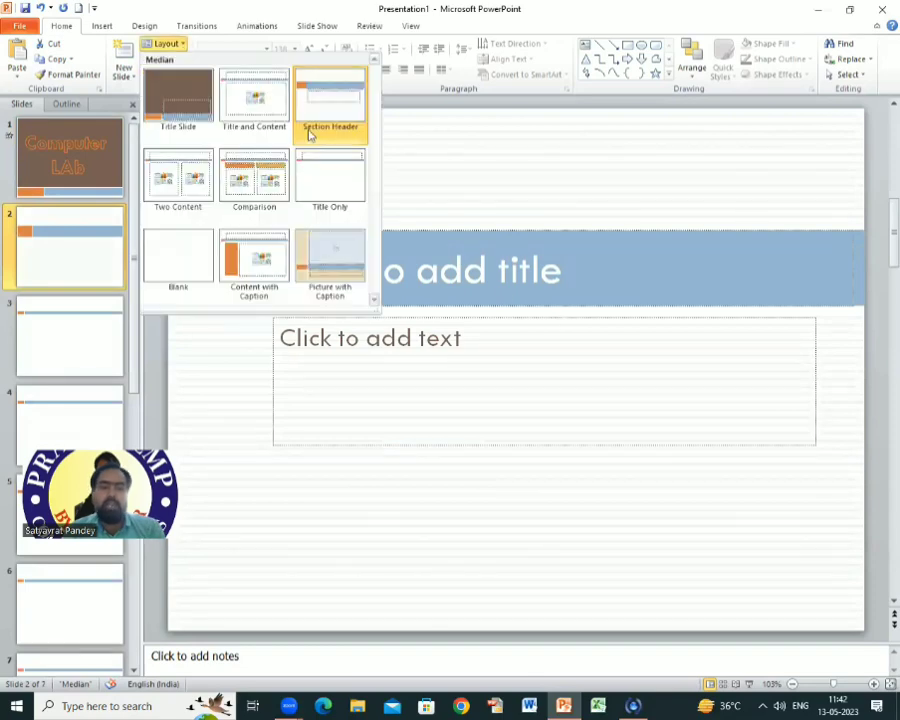
pyautogui.click(179, 189)
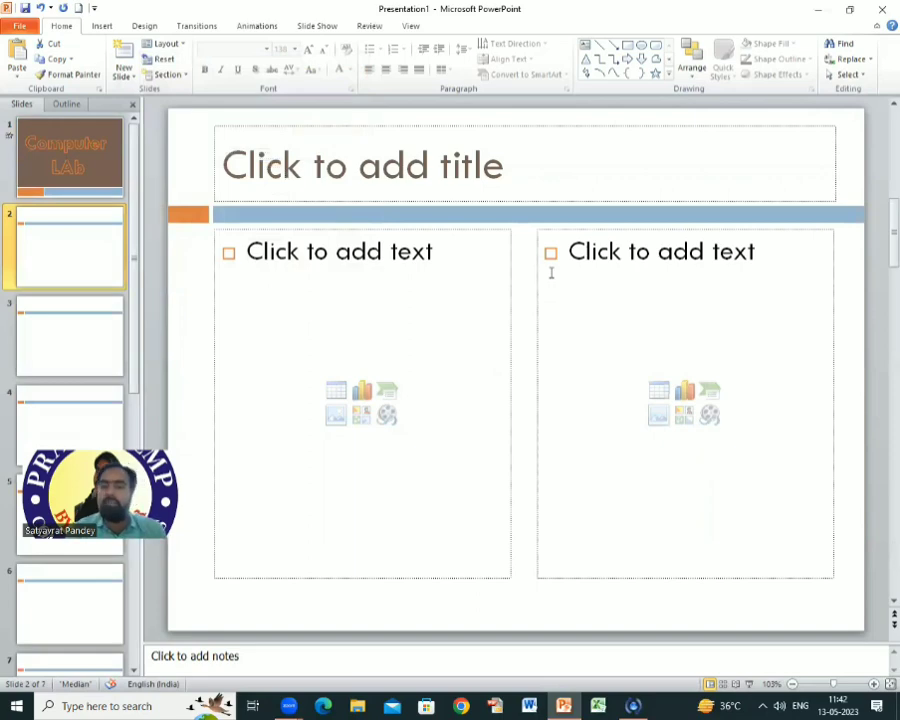
pyautogui.click(324, 180)
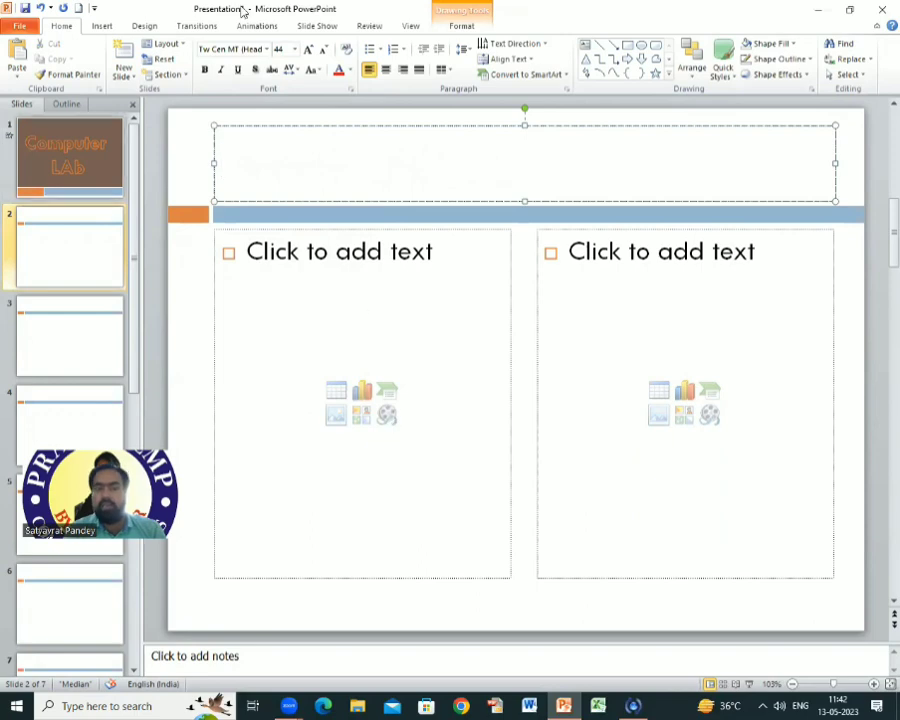
pyautogui.click(165, 44)
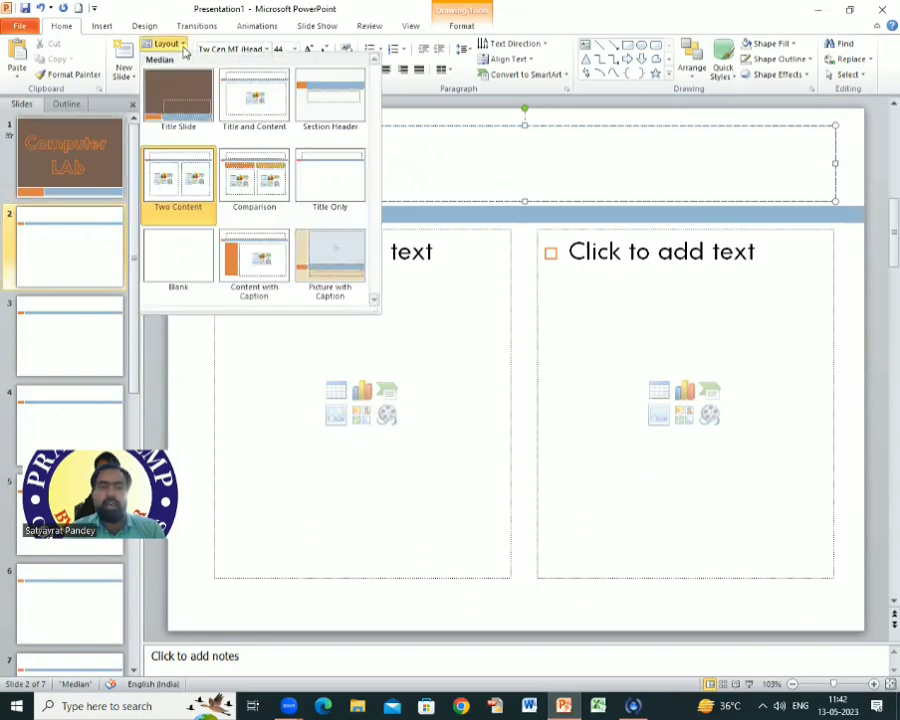
pyautogui.click(255, 188)
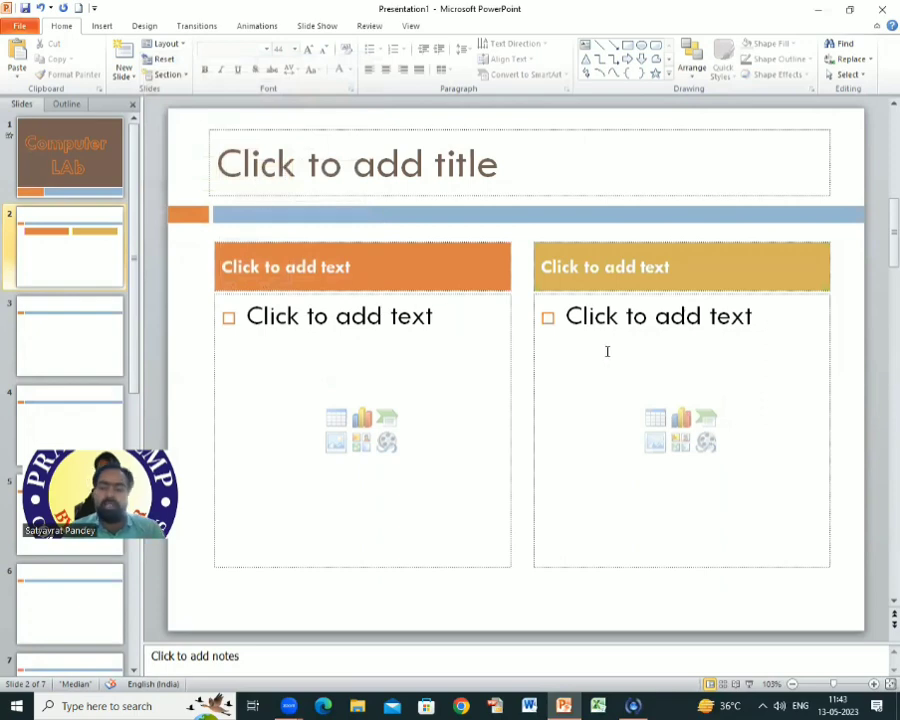
pyautogui.click(168, 44)
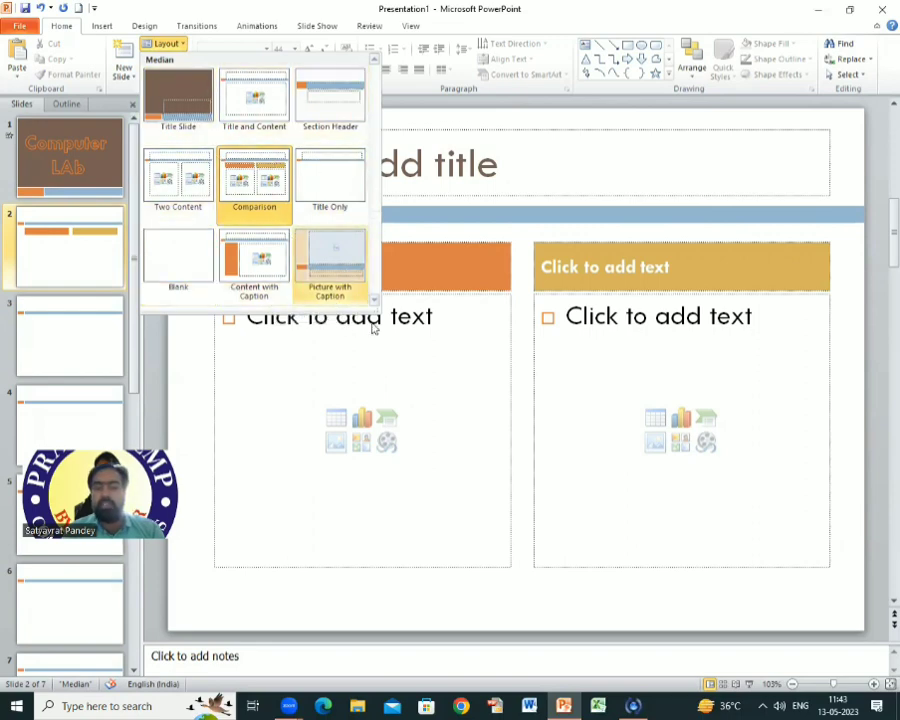
pyautogui.click(508, 357)
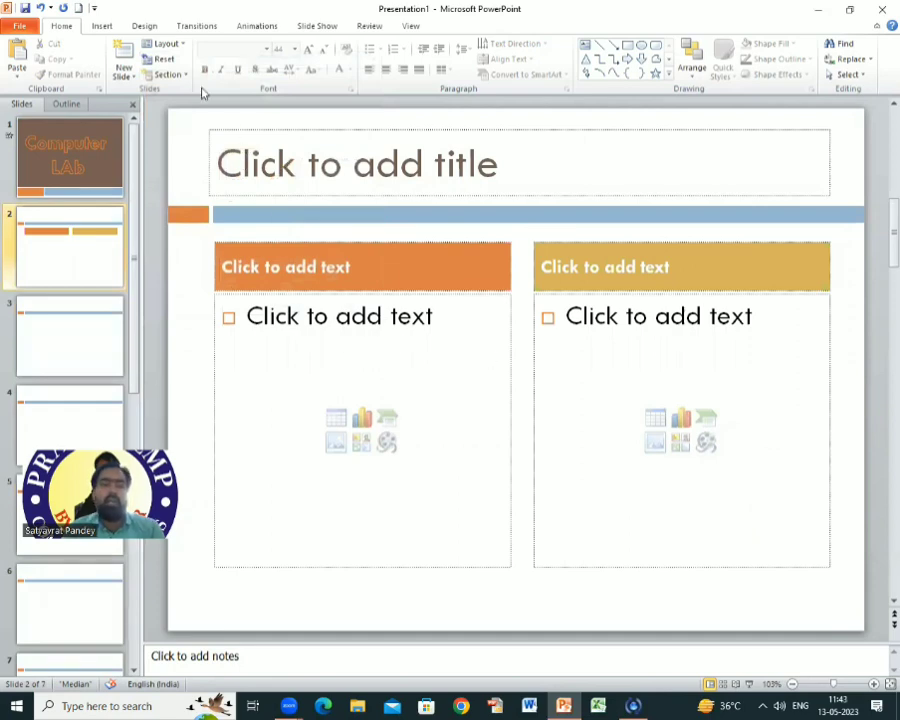
# Set slide 2 to the Blank layout, then show slide 3
pyautogui.click(182, 48)
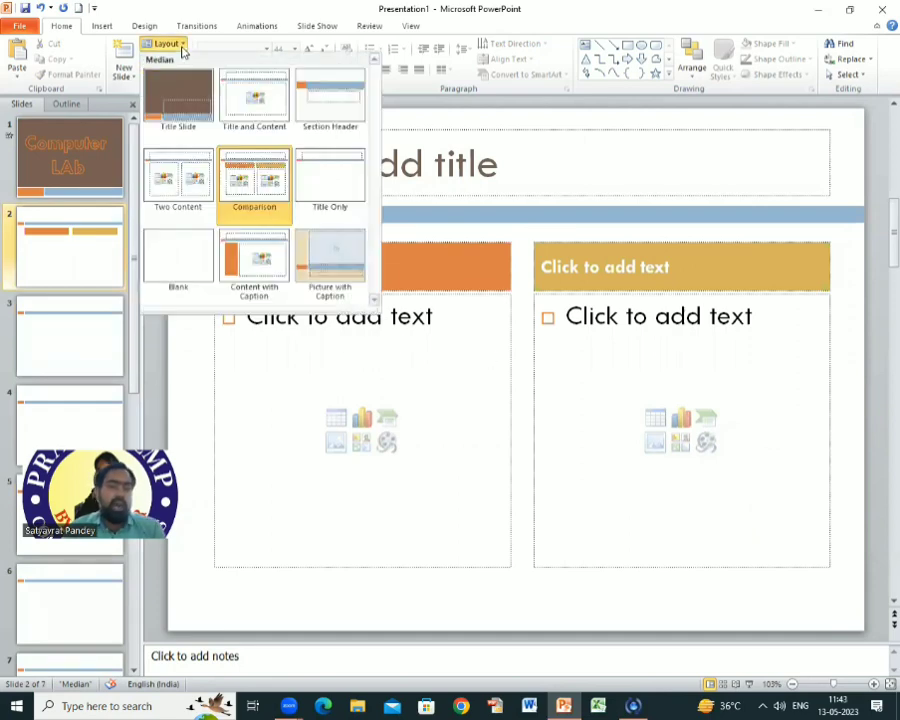
pyautogui.click(185, 259)
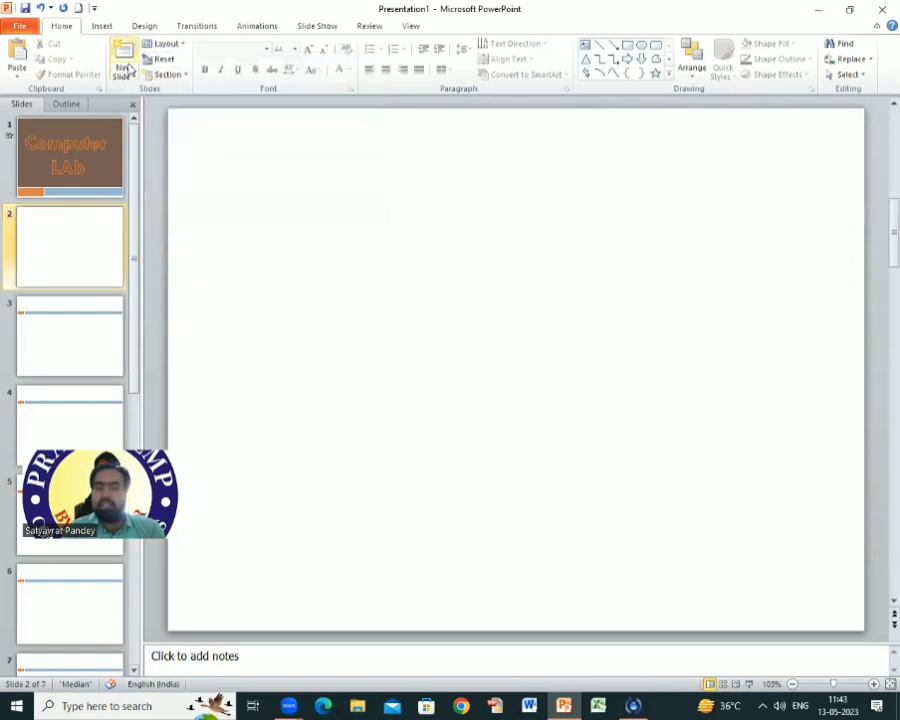
pyautogui.click(134, 78)
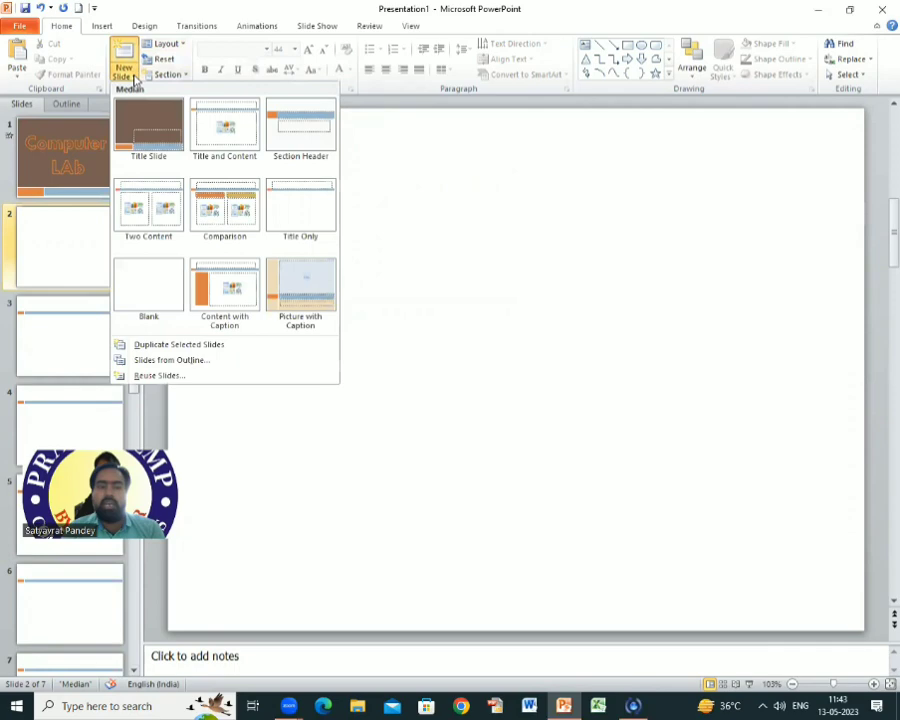
pyautogui.click(74, 245)
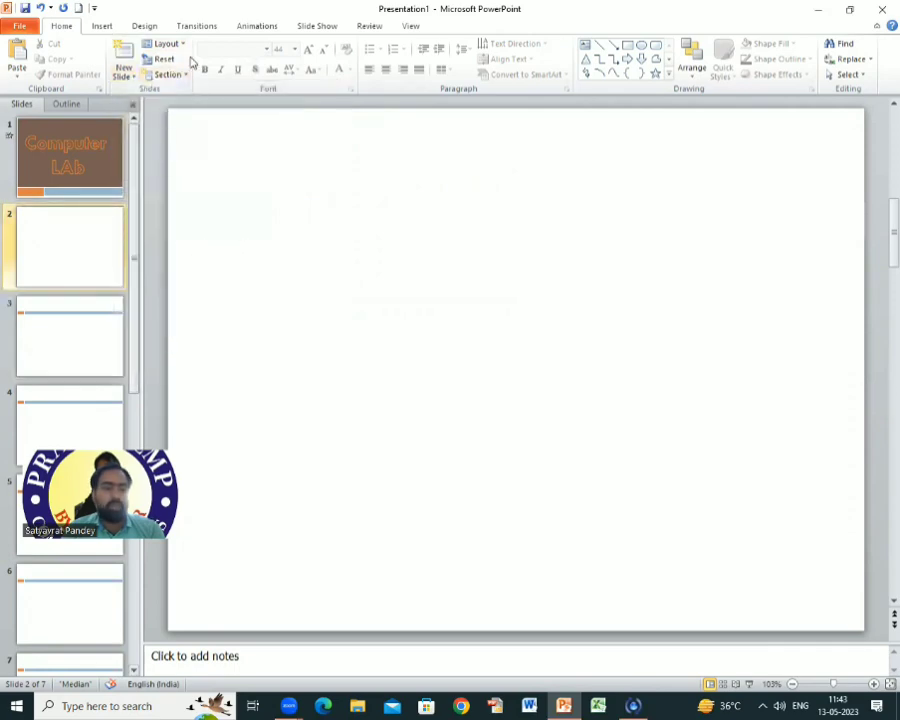
pyautogui.click(92, 350)
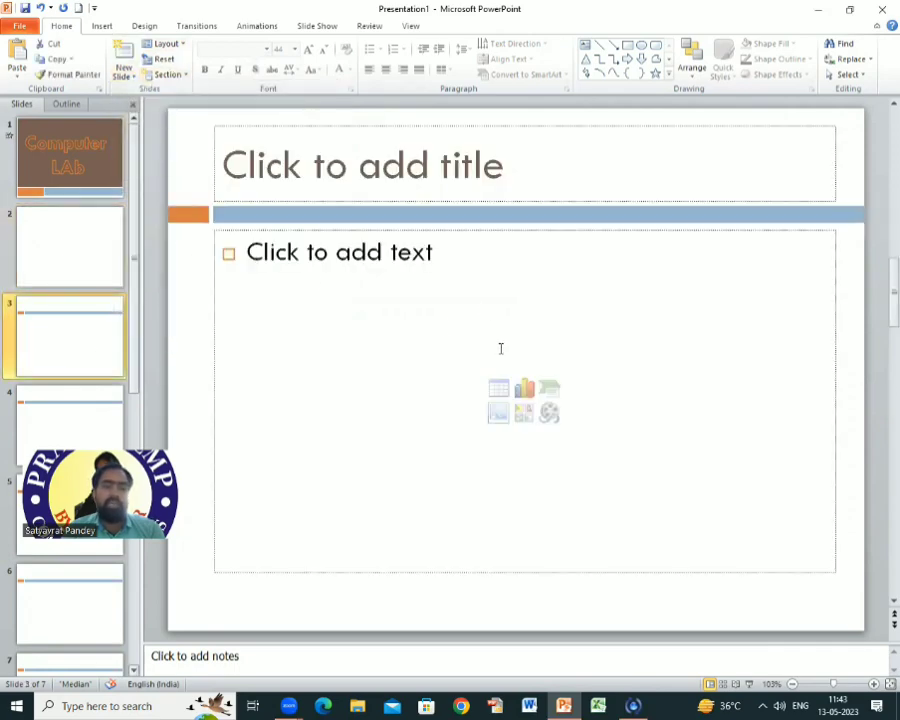
# Check the Computer LAb title text on slide 1, then return to the empty slide 2
pyautogui.click(95, 165)
pyautogui.click(447, 285)
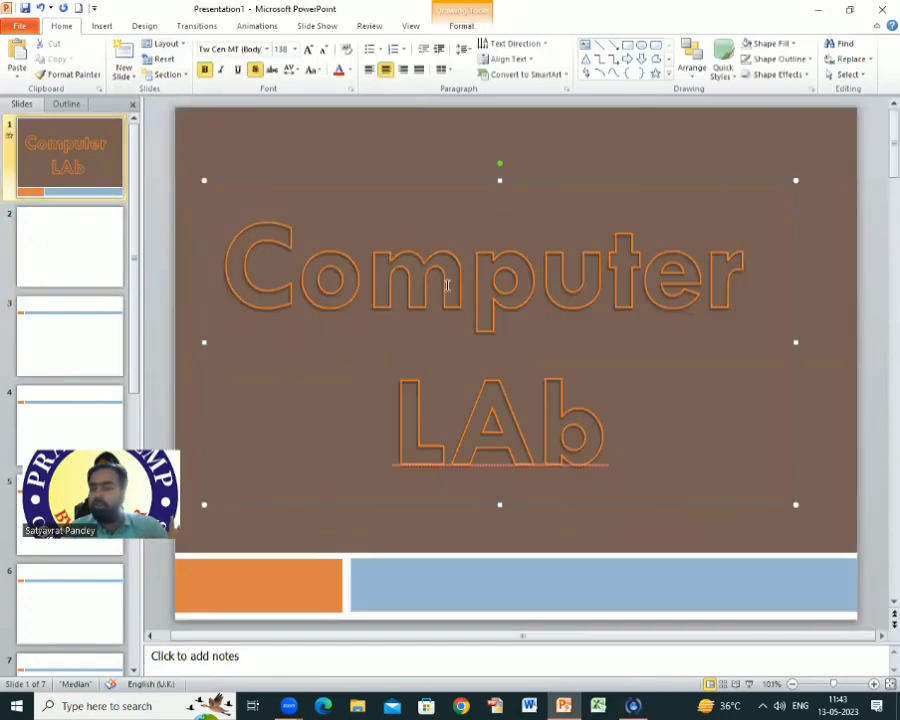
pyautogui.click(719, 153)
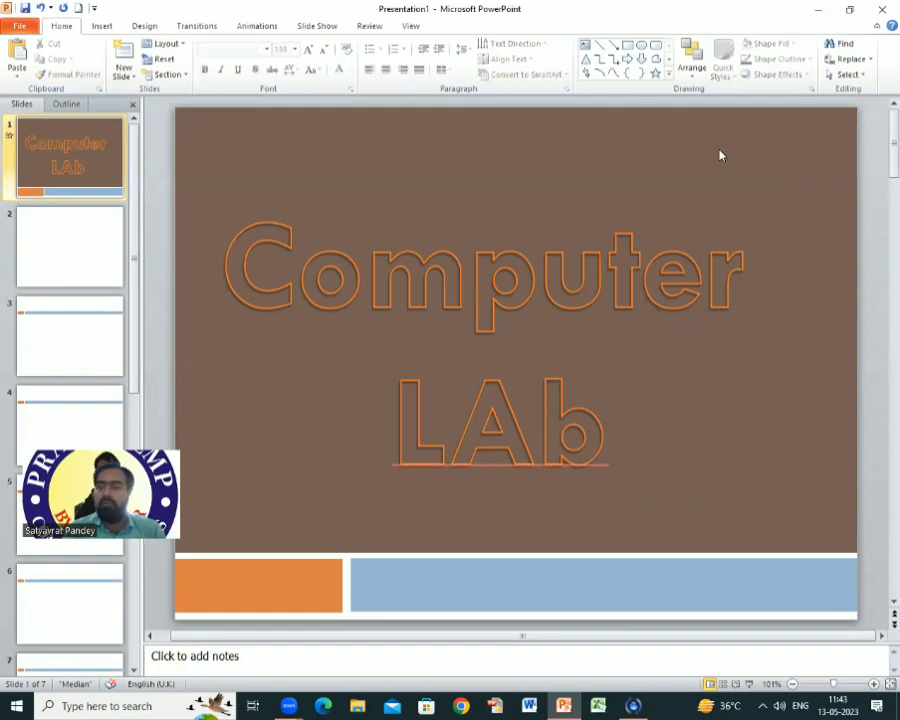
pyautogui.click(657, 267)
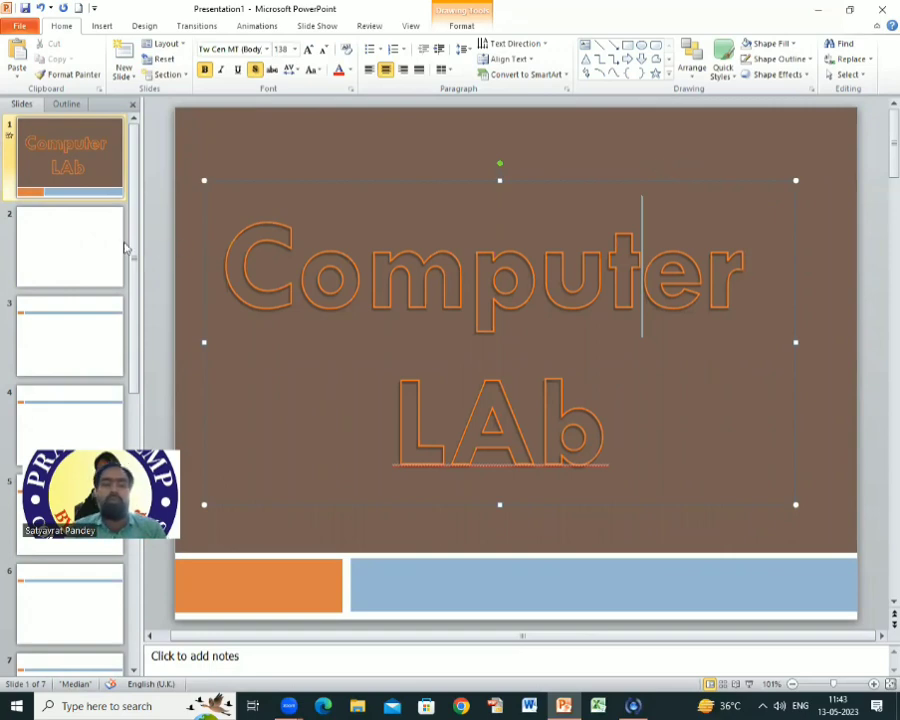
pyautogui.click(70, 266)
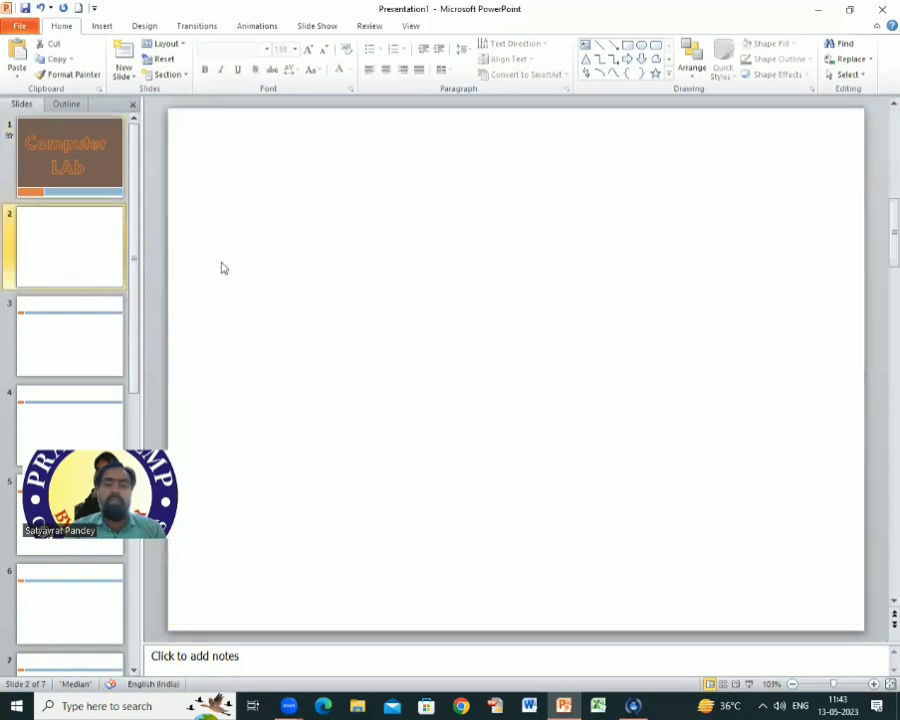
# Add a text box on slide 2 reading 'Animation effect will be apply on only text and object.', then reposition and widen it
pyautogui.click(103, 26)
pyautogui.click(367, 58)
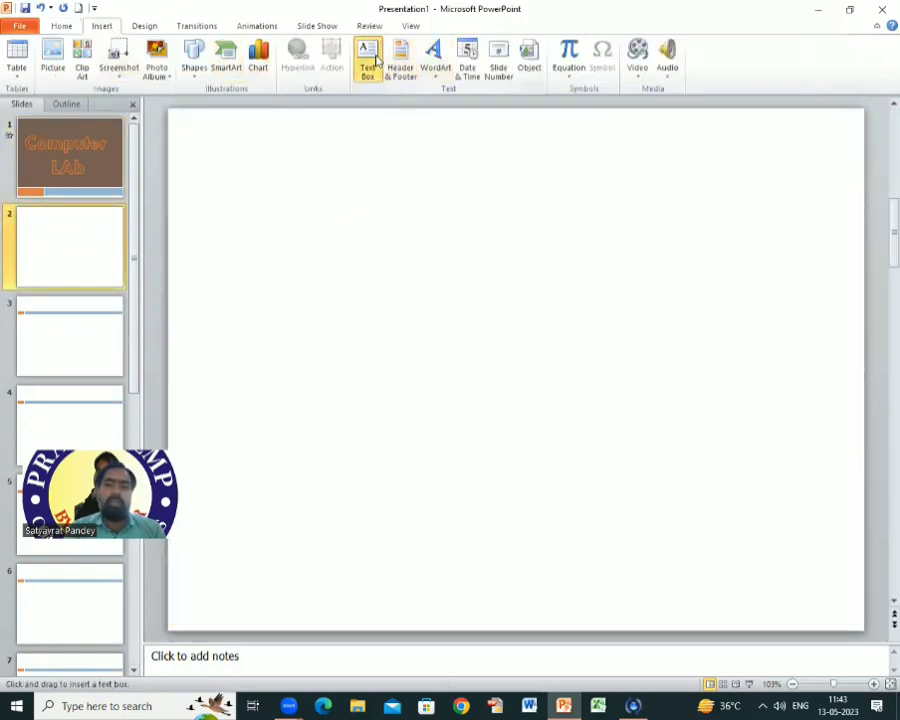
pyautogui.click(372, 198)
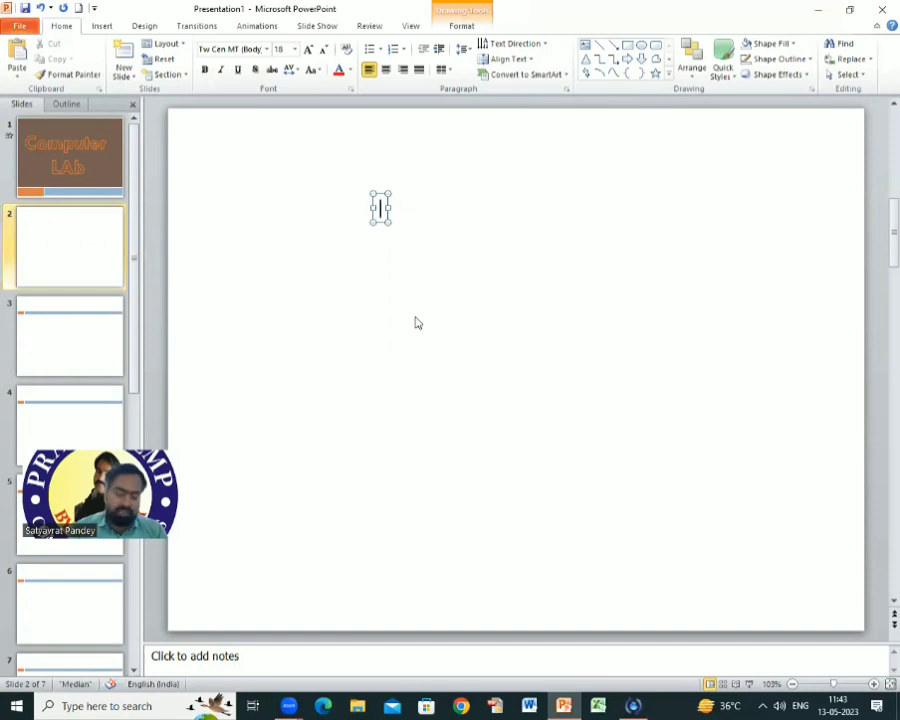
pyautogui.write('Anima')
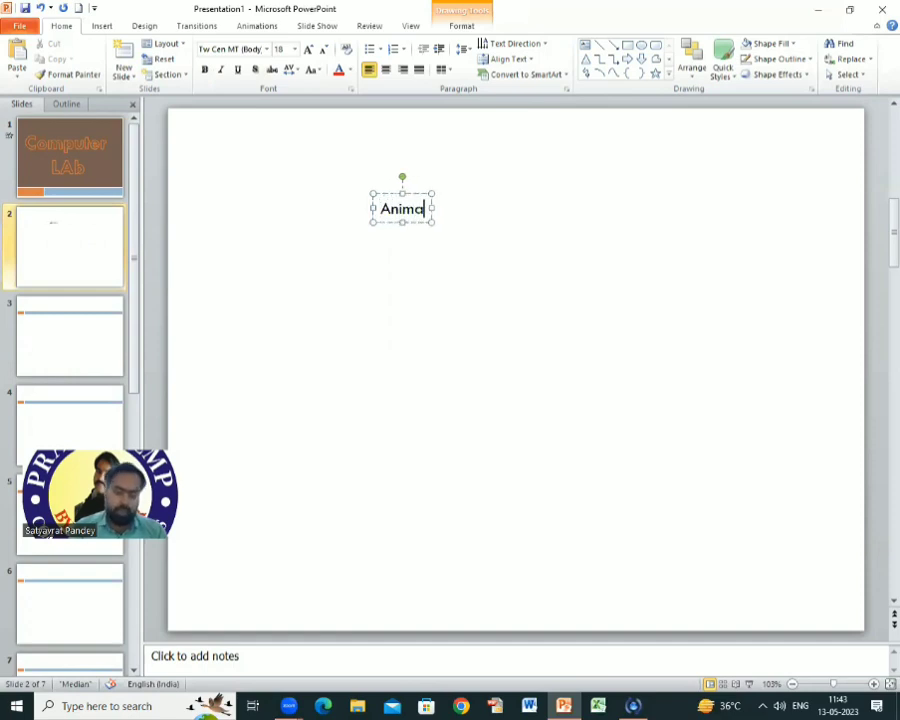
pyautogui.write('tion effec')
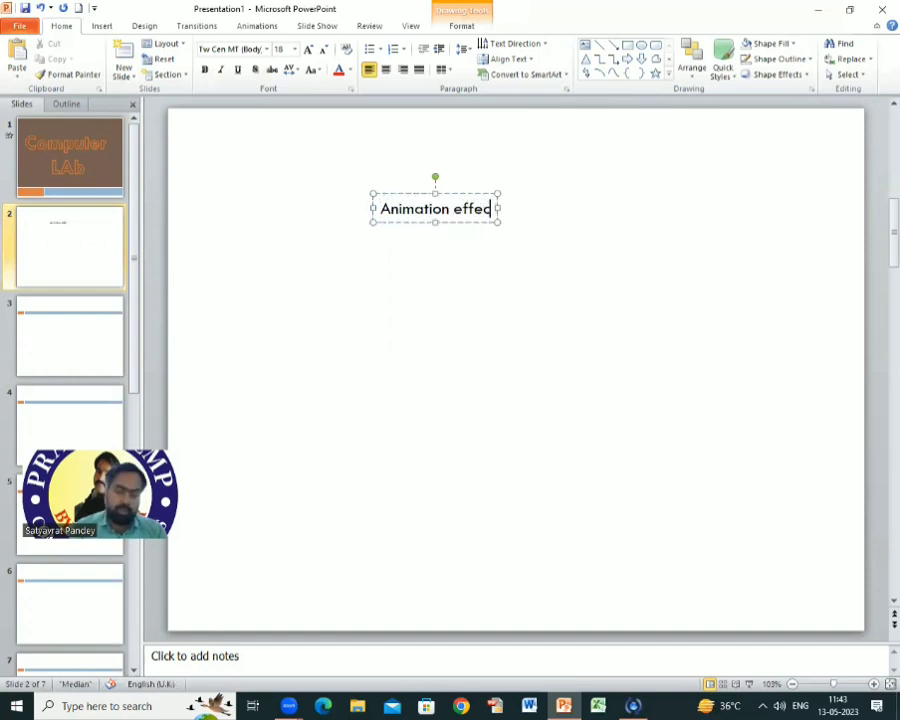
pyautogui.write('t will be')
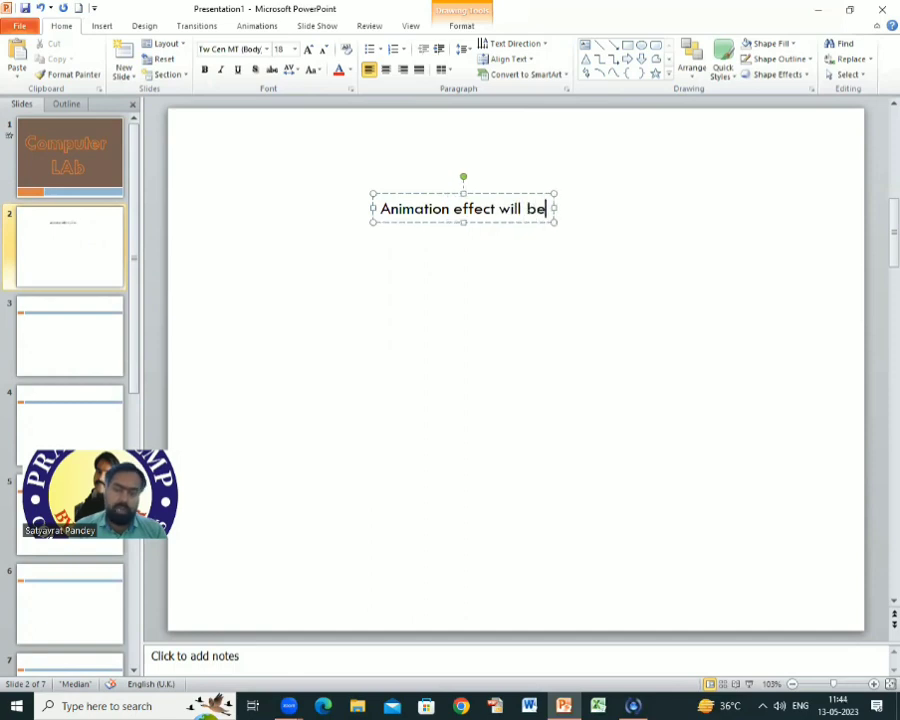
pyautogui.write(' appy')
pyautogui.press('BackSpace')
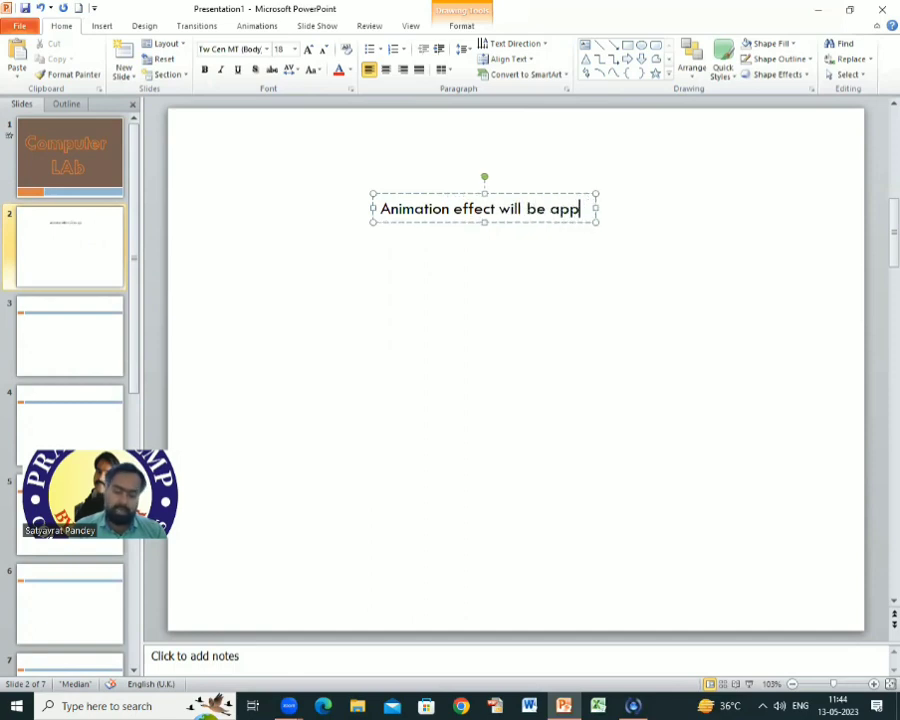
pyautogui.write('ly on on')
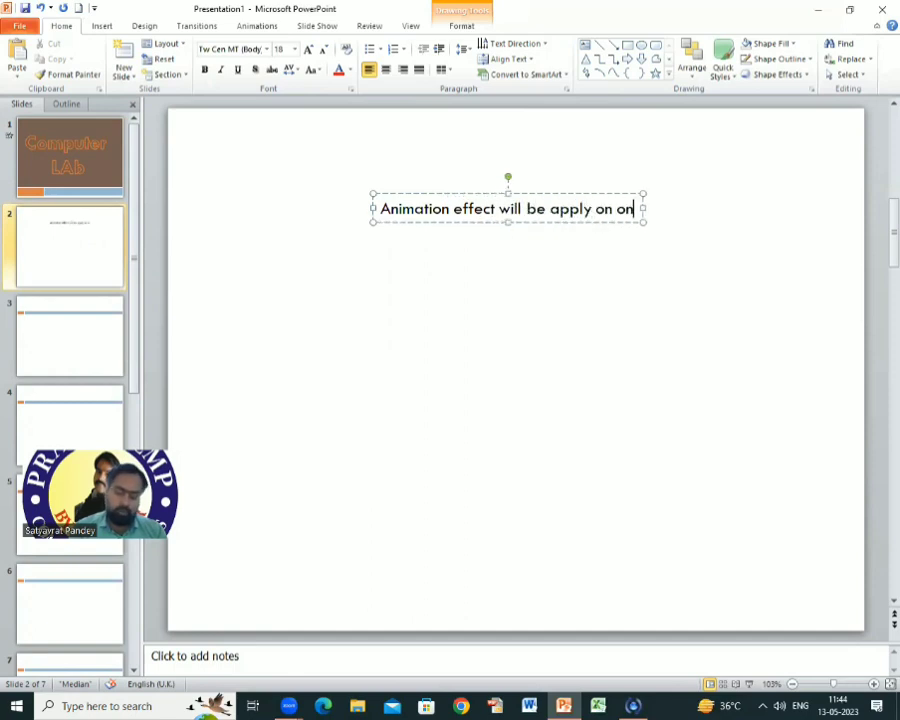
pyautogui.write('ly tex')
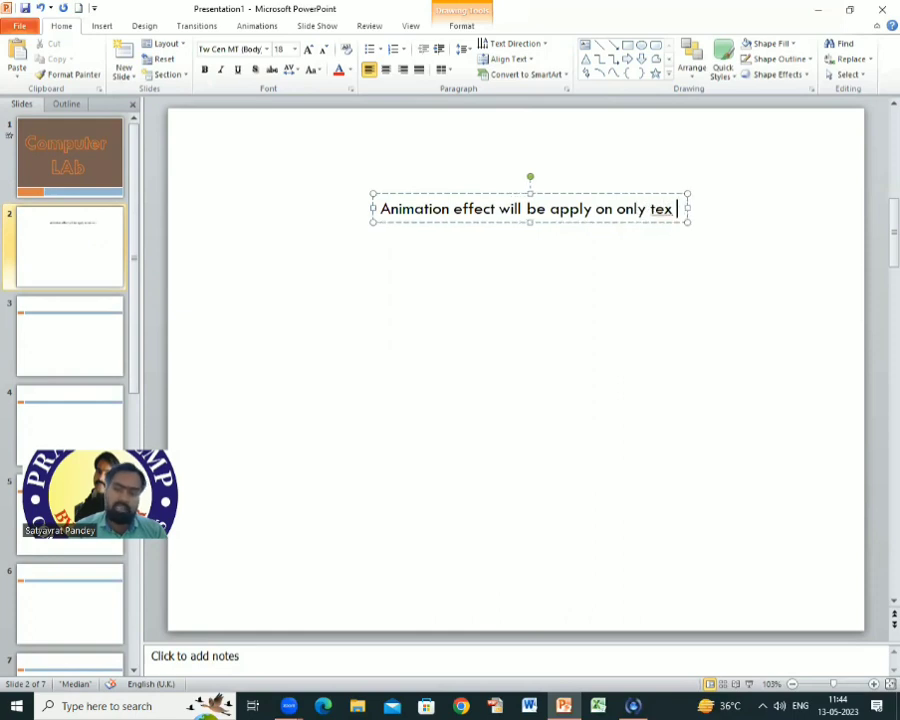
pyautogui.write('t and ob')
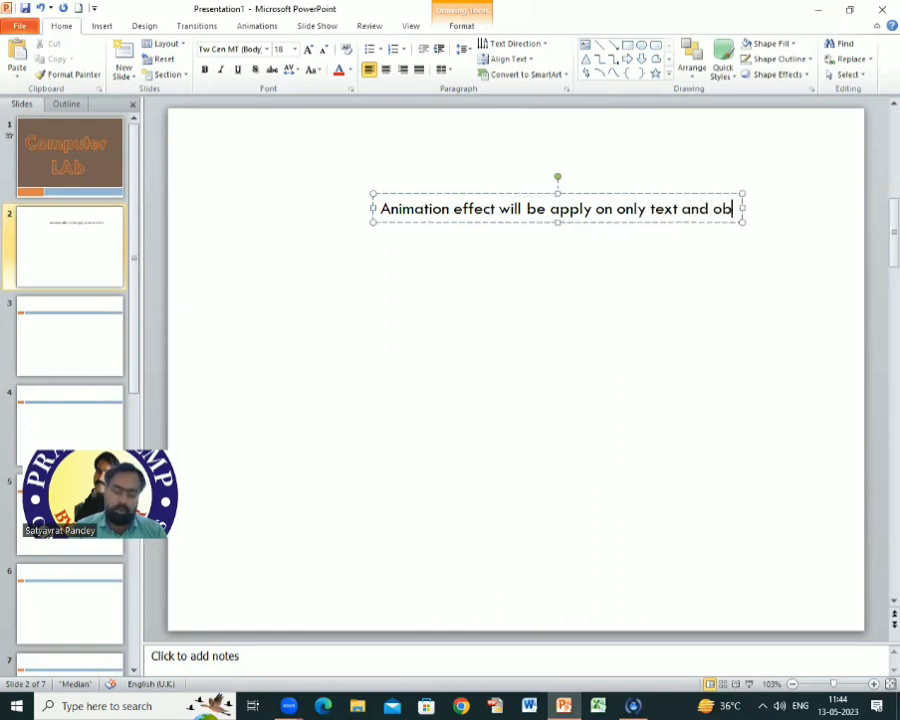
pyautogui.write('ject')
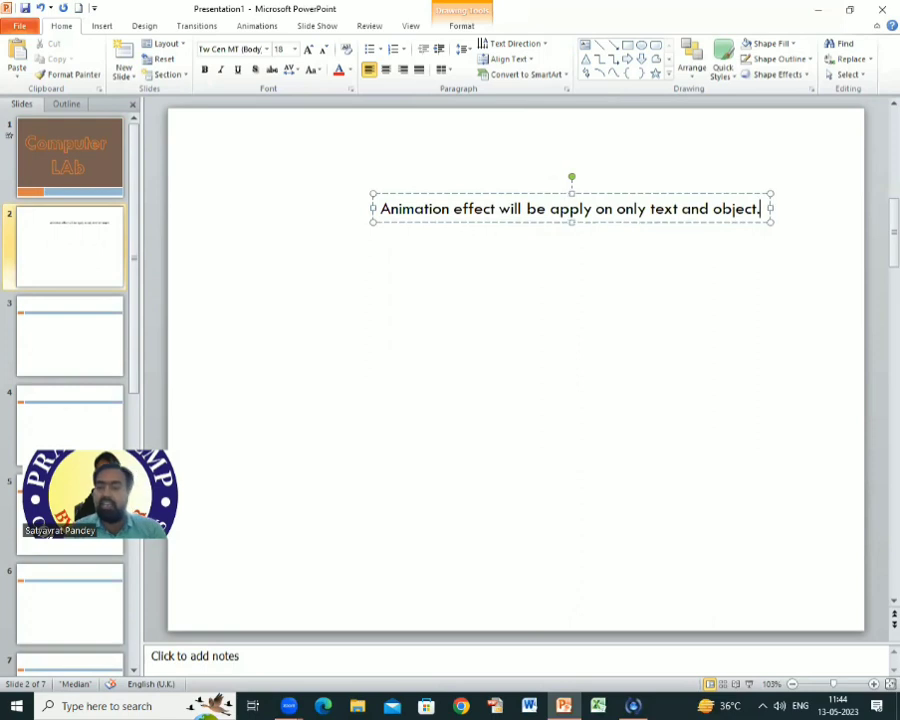
pyautogui.write('.')
pyautogui.click(494, 193)
pyautogui.moveTo(494, 193); pyautogui.dragTo(380, 227)
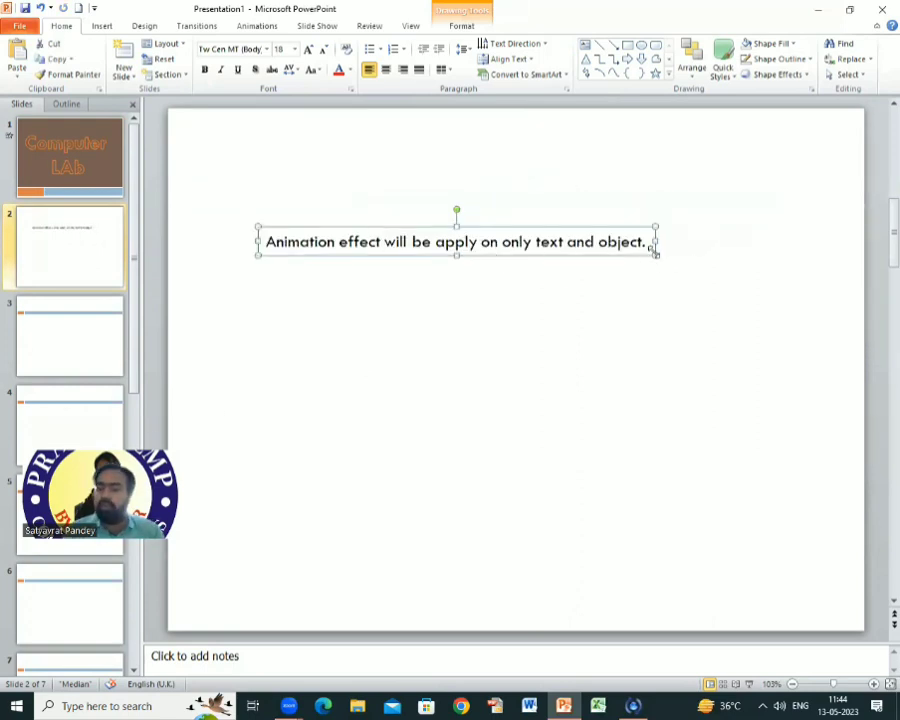
pyautogui.moveTo(657, 253); pyautogui.dragTo(733, 370)
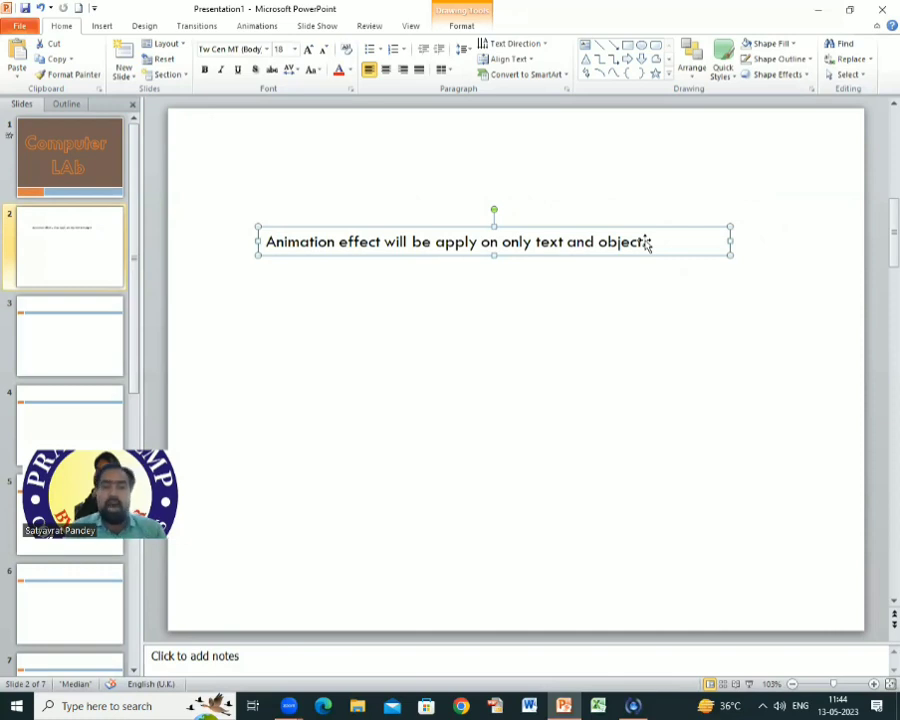
# Give the title slide a 04.40 Honeycomb transition, after trying Vortex and Glitter, and preview it
pyautogui.click(197, 30)
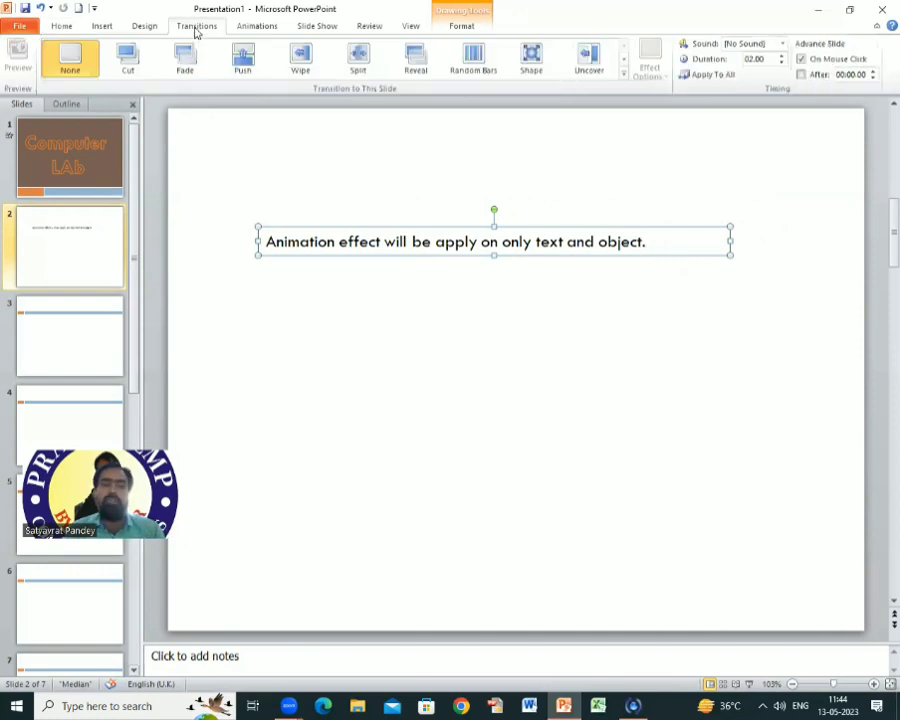
pyautogui.click(100, 180)
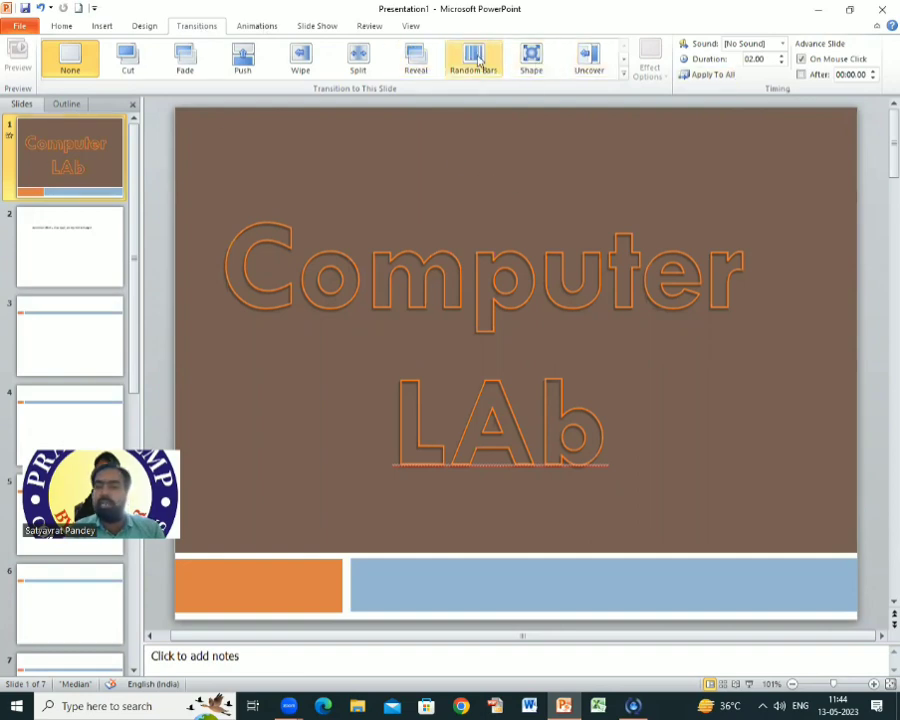
pyautogui.scroll(-1, 600, 62)
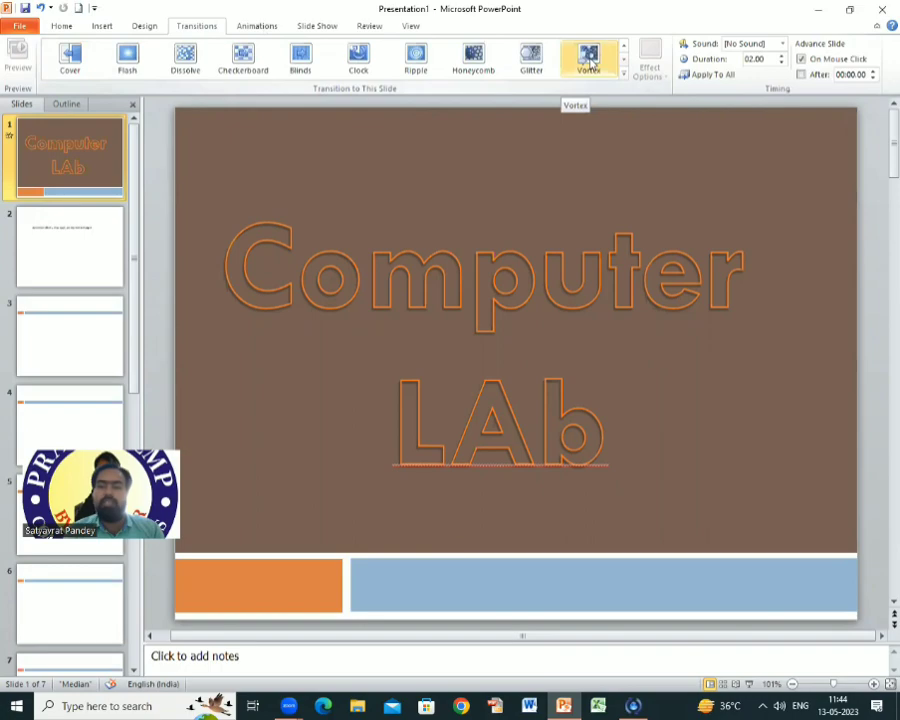
pyautogui.click(589, 62)
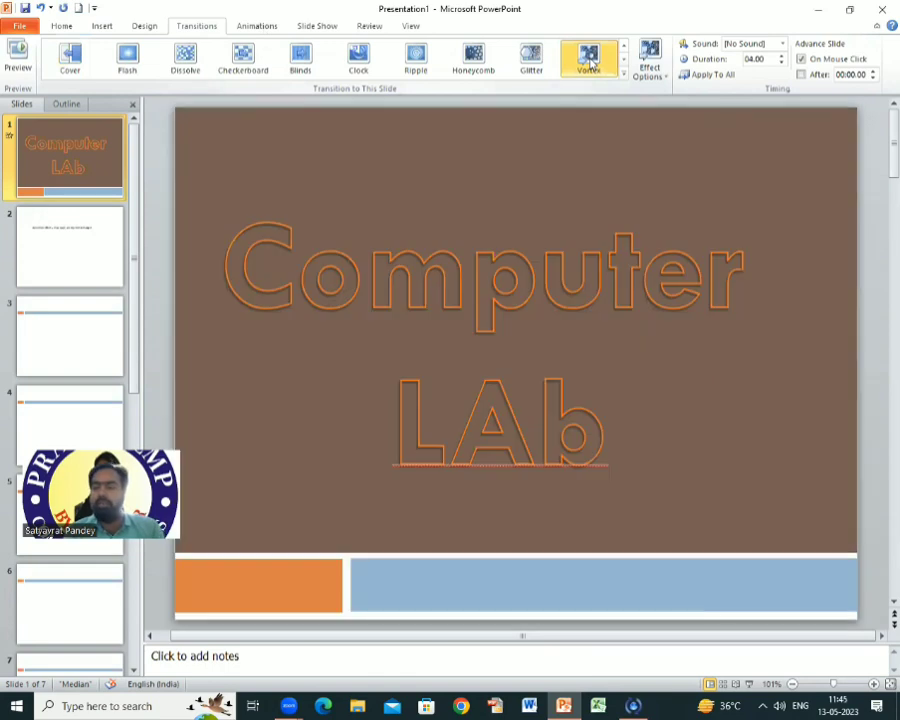
pyautogui.click(538, 63)
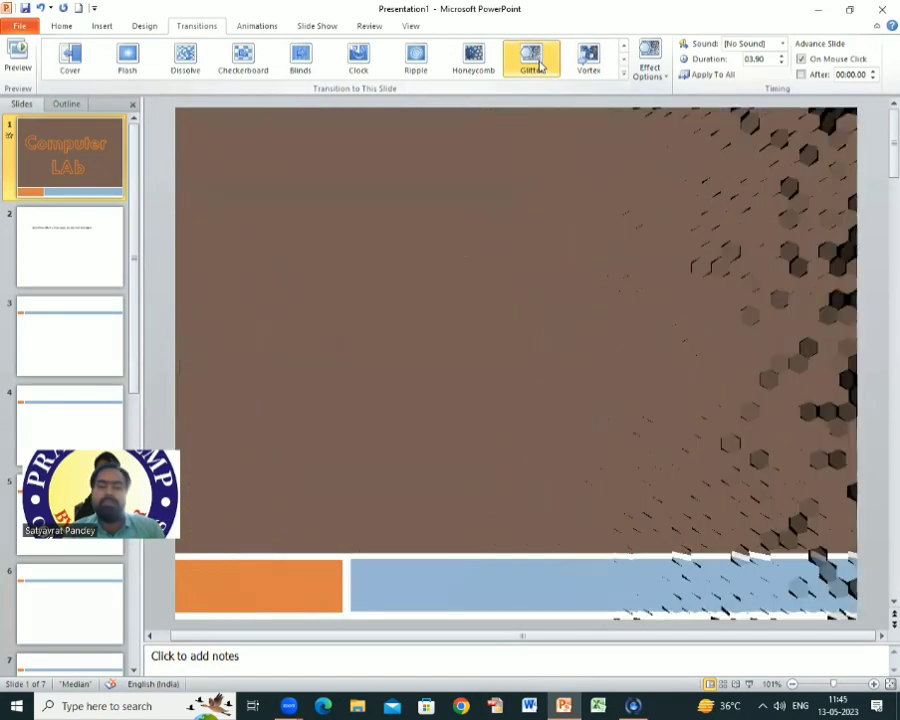
pyautogui.click(484, 60)
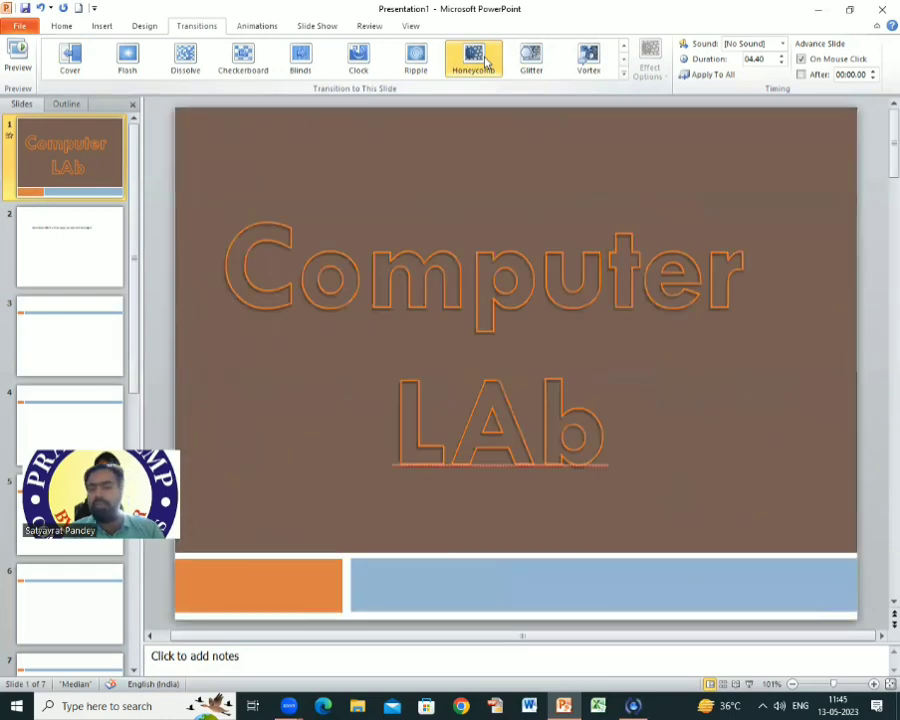
pyautogui.click(487, 62)
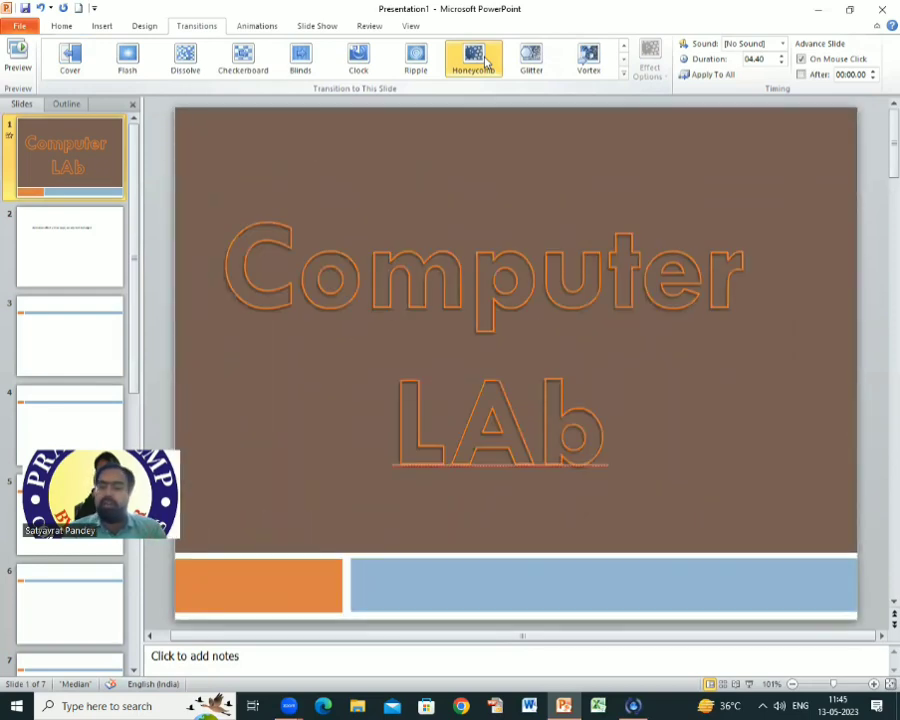
pyautogui.click(62, 26)
# Play the deck as a full-screen slide show from slide 1 with F5, then return to slide 2
pyautogui.click(72, 336)
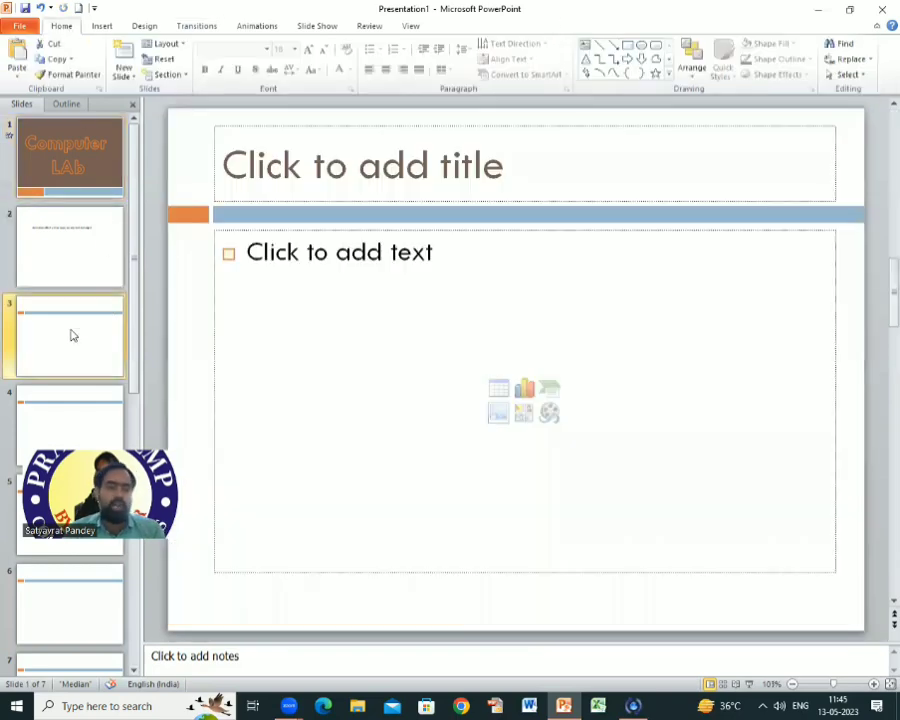
pyautogui.hotkey('shift', 'Down')
pyautogui.hotkey('shift', 'Down')
pyautogui.hotkey('shift', 'Down')
pyautogui.hotkey('shift', 'Down')
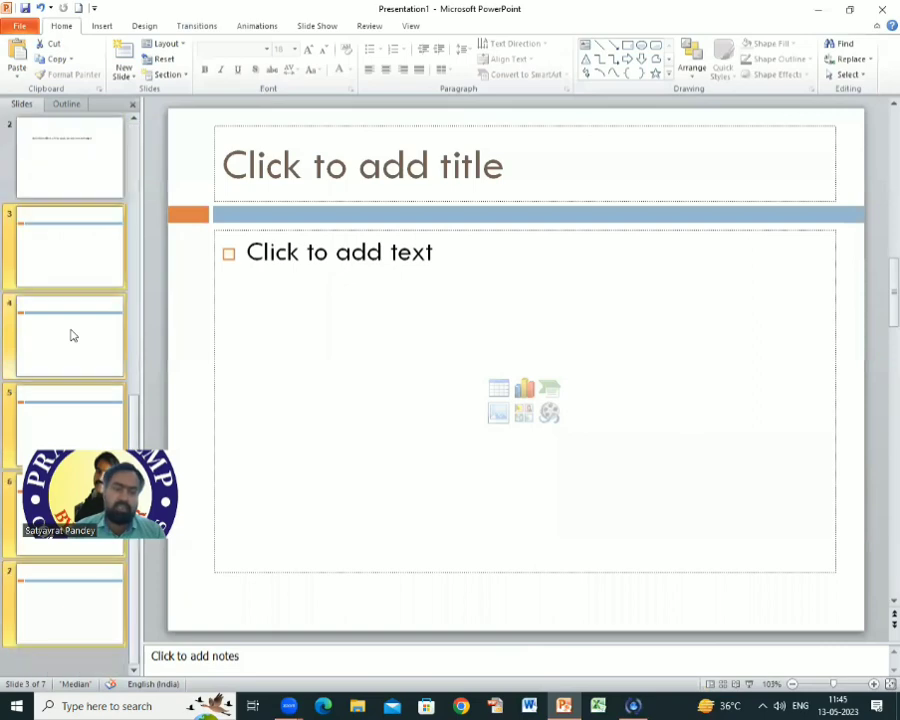
pyautogui.press('Home')
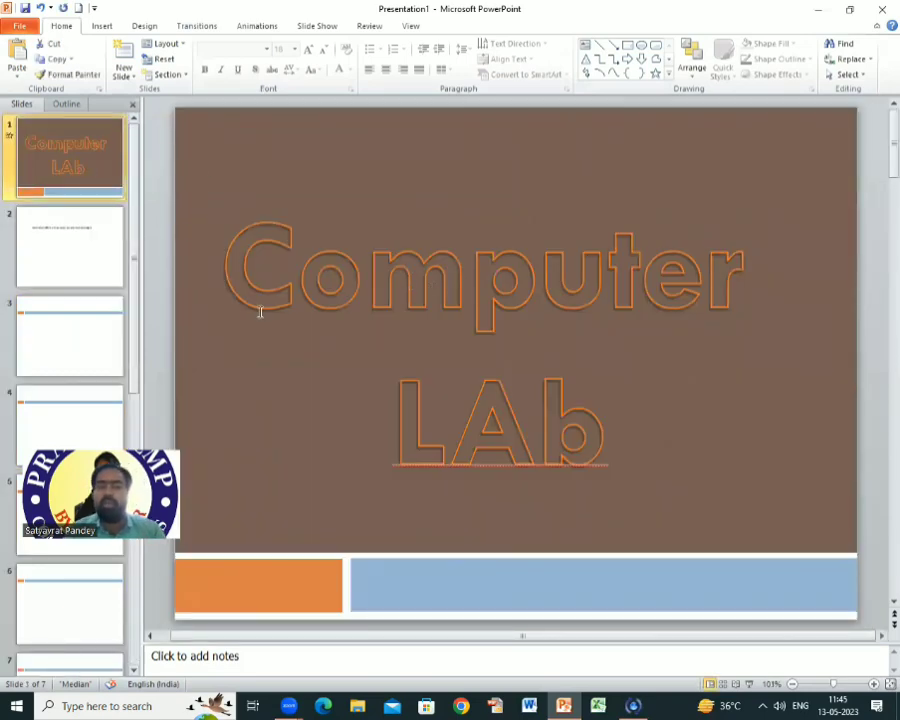
pyautogui.click(333, 30)
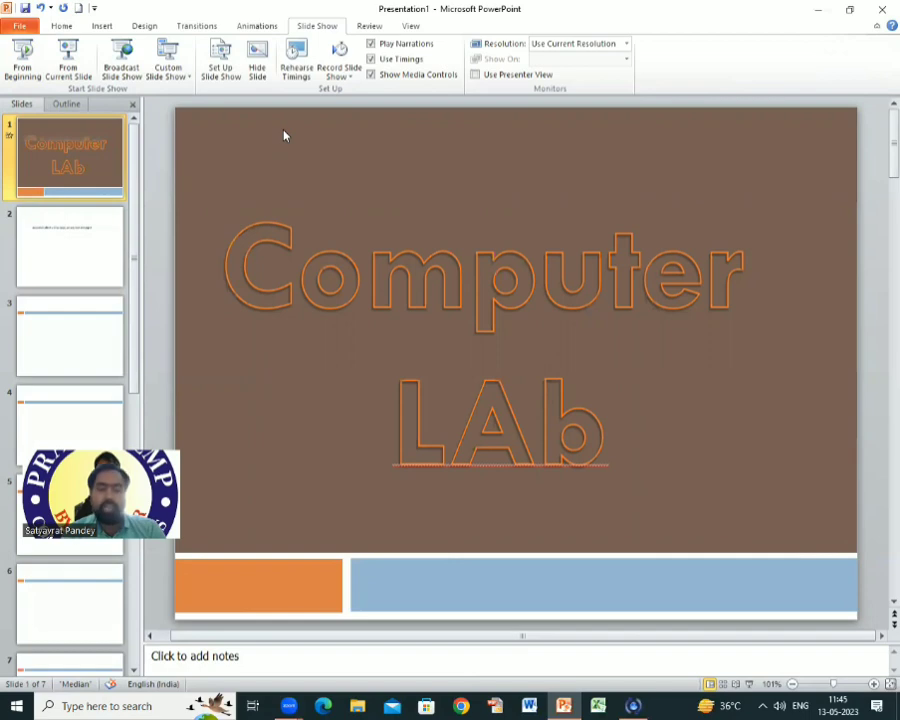
pyautogui.press('F5')
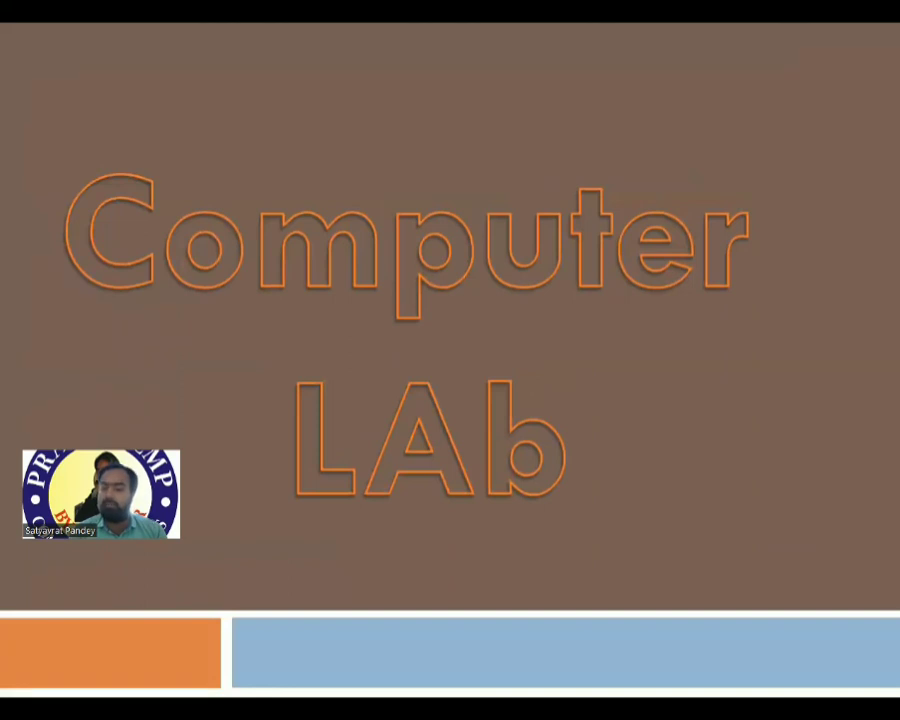
pyautogui.press('Escape')
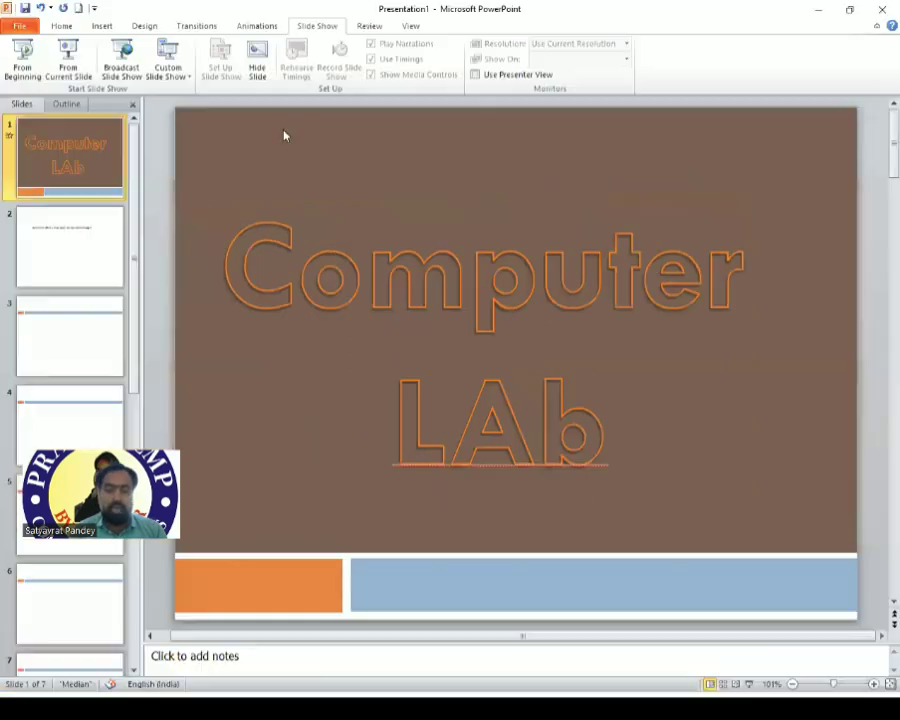
pyautogui.click(68, 257)
# Insert the picture Screenshot (2) from Pictures > Screenshots onto slide 2
pyautogui.click(401, 242)
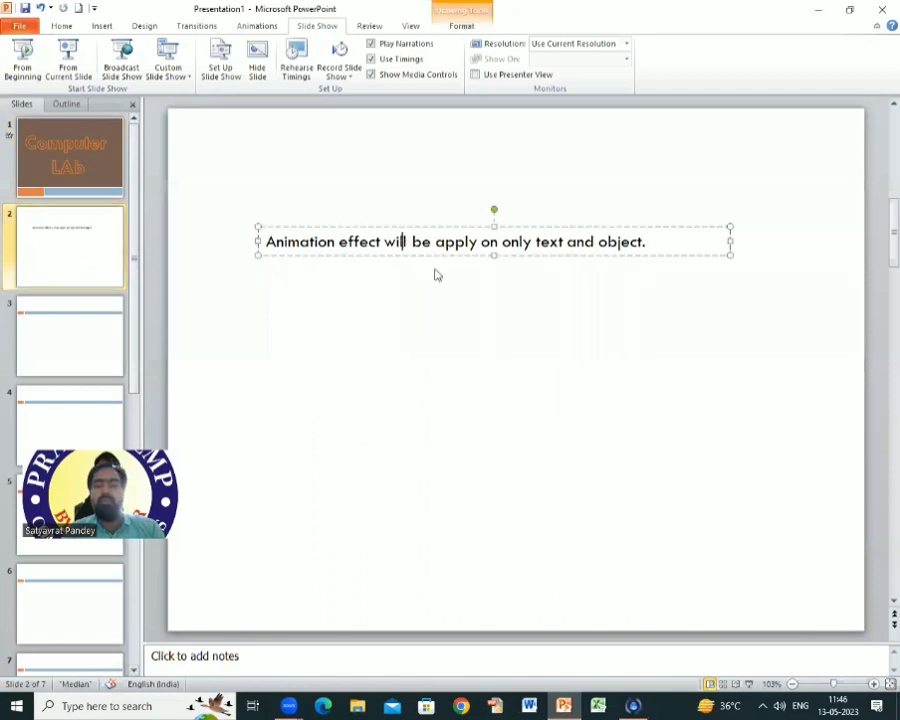
pyautogui.click(464, 370)
pyautogui.click(101, 27)
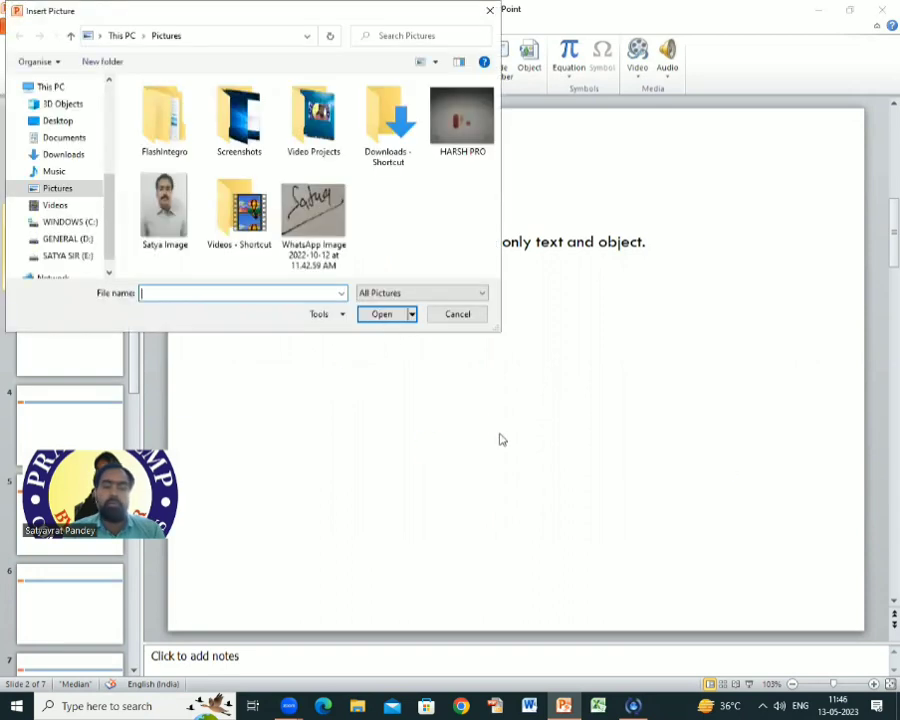
pyautogui.doubleClick(318, 113)
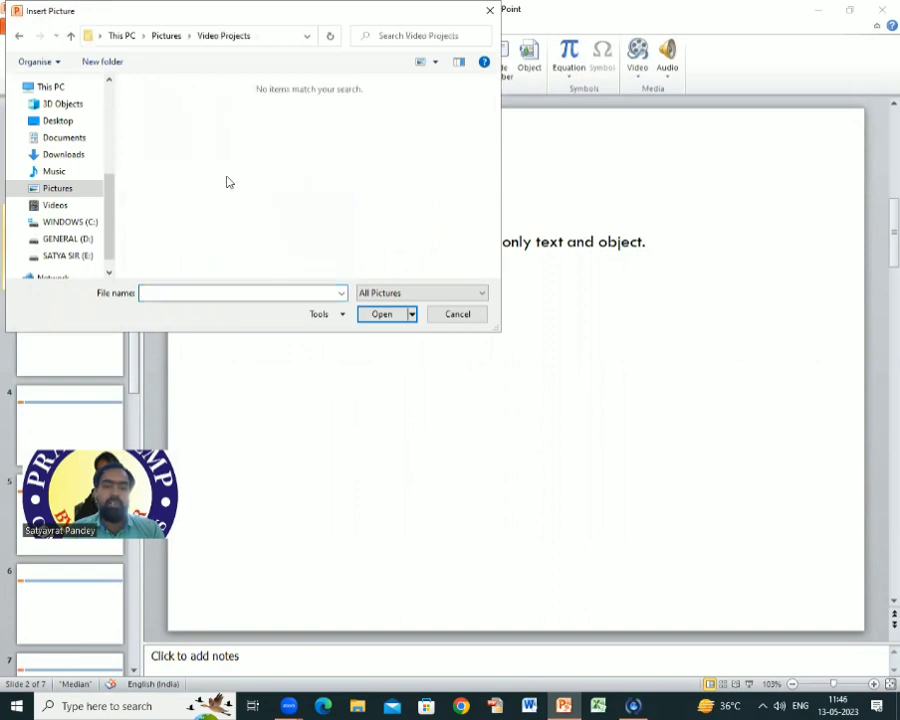
pyautogui.click(65, 197)
pyautogui.doubleClick(232, 125)
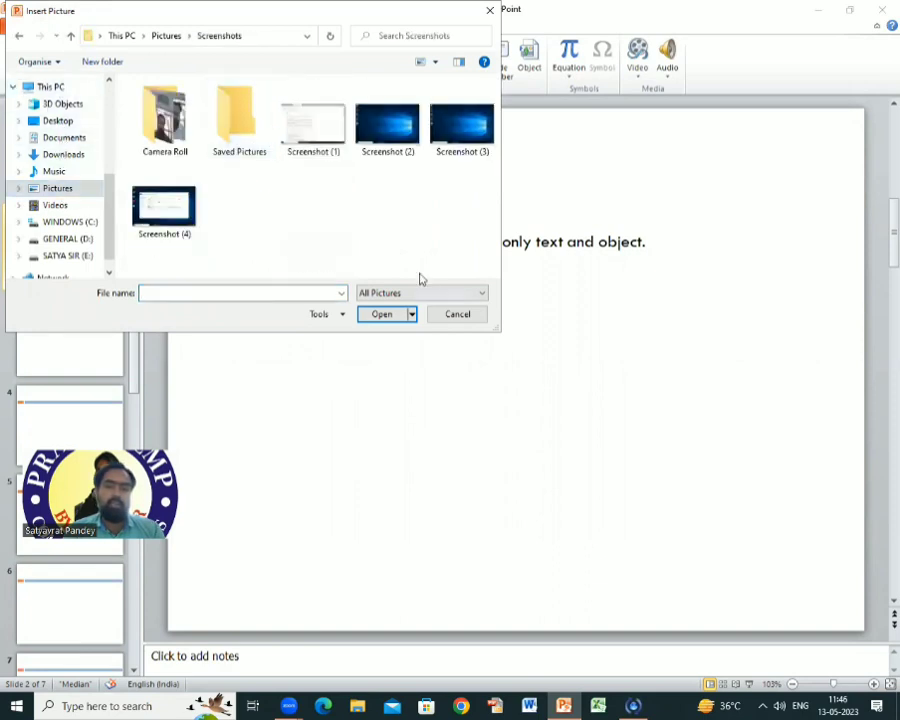
pyautogui.click(400, 133)
pyautogui.click(380, 315)
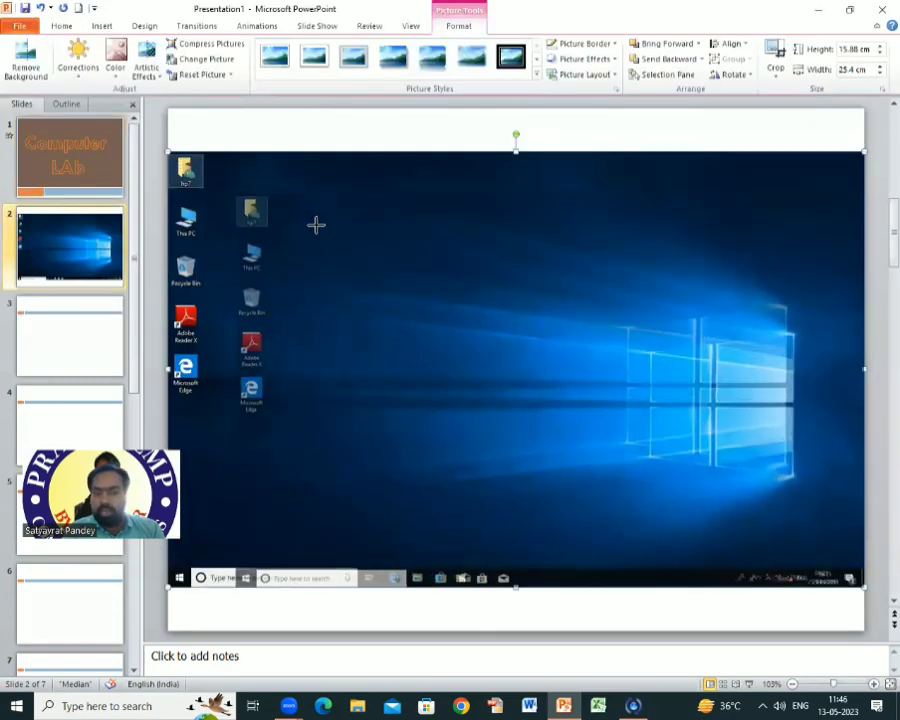
# Shrink the screenshot on slide 2 to about 10.73 × 5.8 cm
pyautogui.moveTo(316, 225)
pyautogui.mouseDown()
pyautogui.moveTo(727, 470)
pyautogui.moveTo(428, 262)
pyautogui.moveTo(431, 428)
pyautogui.moveTo(437, 357)
pyautogui.mouseUp()
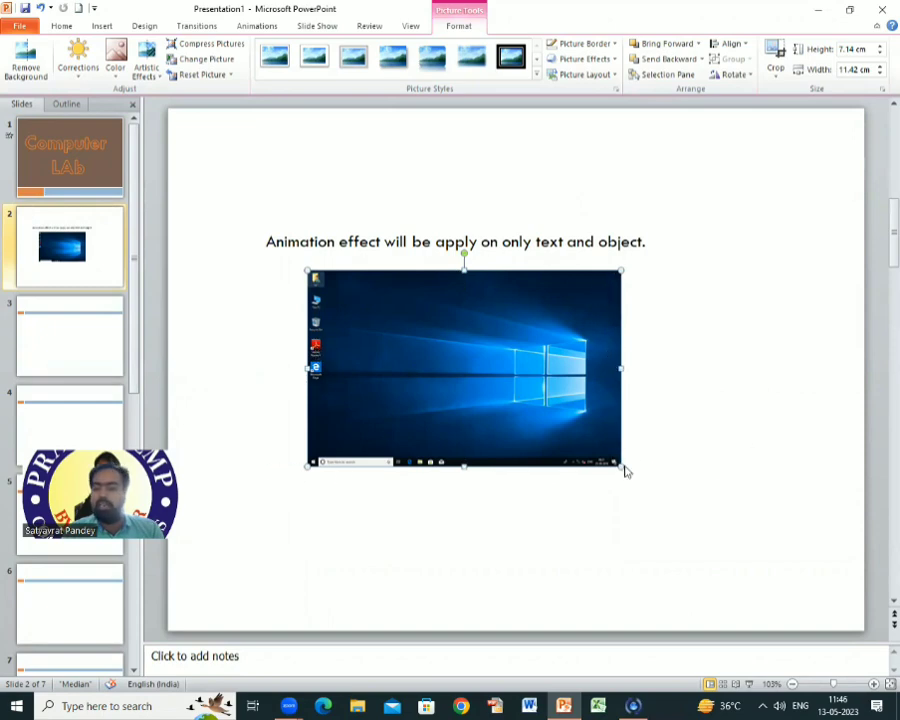
pyautogui.moveTo(620, 369); pyautogui.dragTo(472, 369)
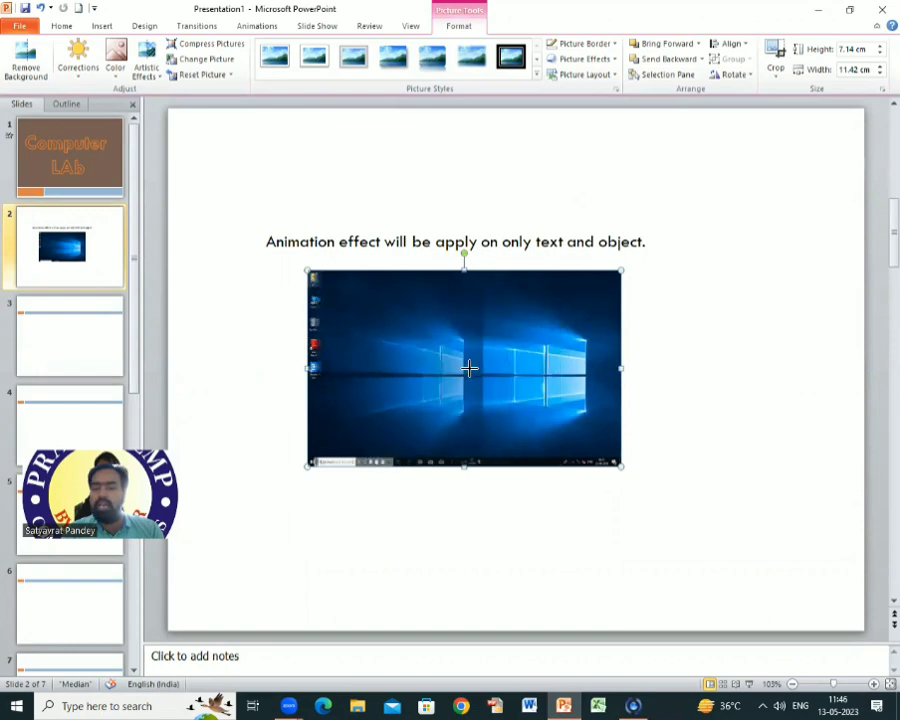
pyautogui.moveTo(472, 465); pyautogui.dragTo(602, 430)
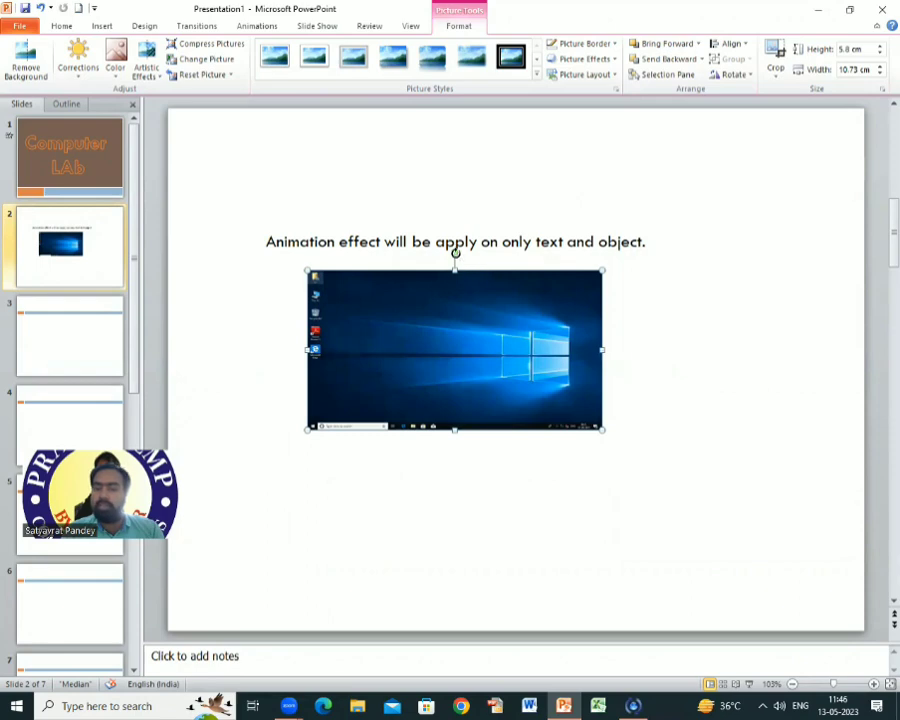
# Rotate the screenshot upright with a clockwise tilt, move it below the text, and select the sentence
pyautogui.moveTo(455, 252); pyautogui.dragTo(465, 400)
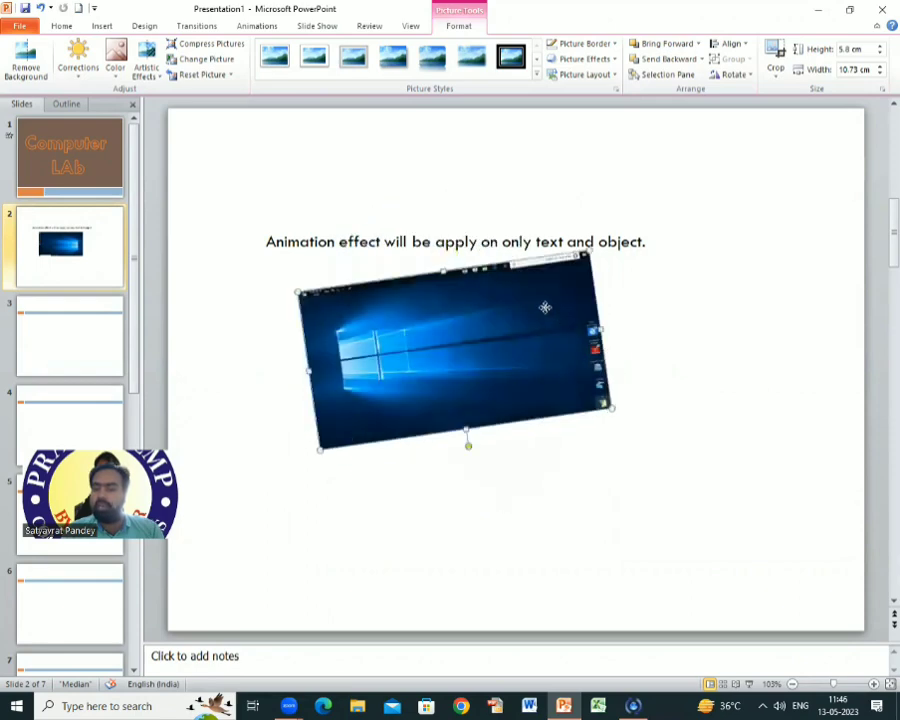
pyautogui.moveTo(545, 307); pyautogui.dragTo(594, 264)
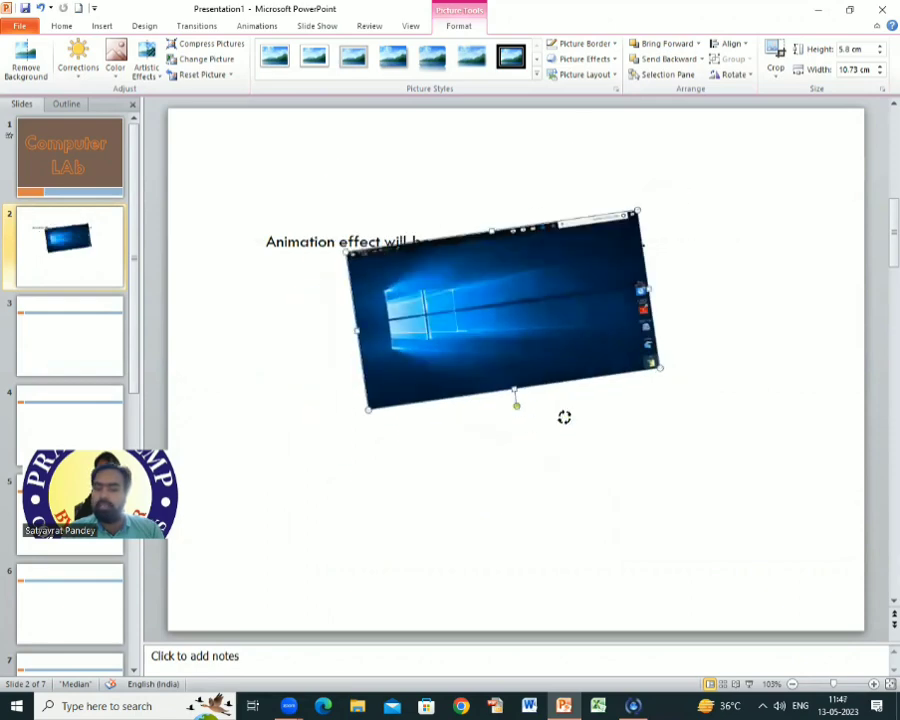
pyautogui.moveTo(514, 400); pyautogui.dragTo(598, 312)
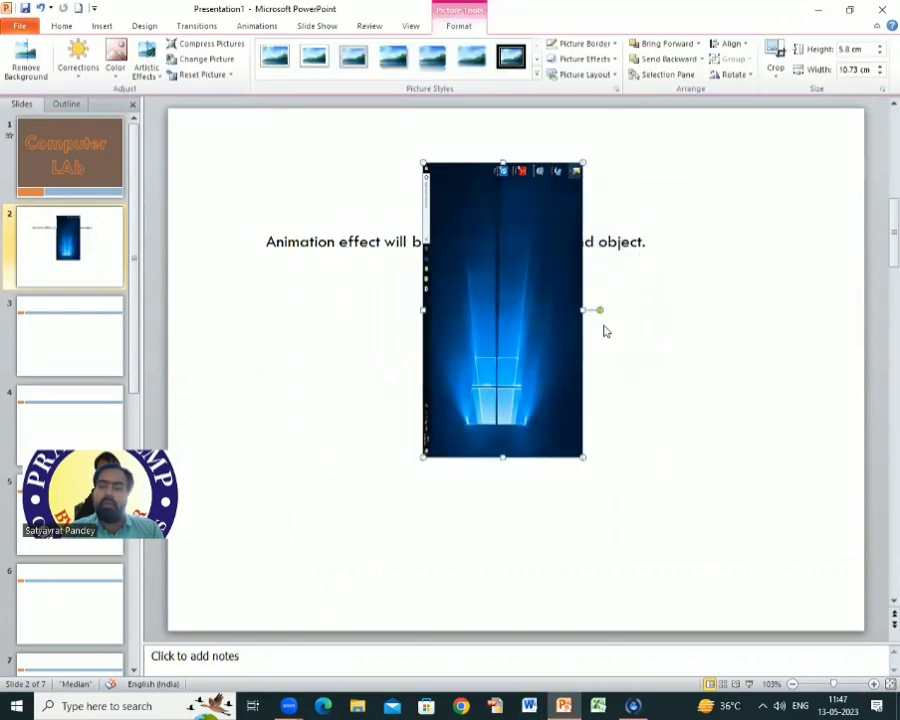
pyautogui.moveTo(602, 311); pyautogui.dragTo(593, 215)
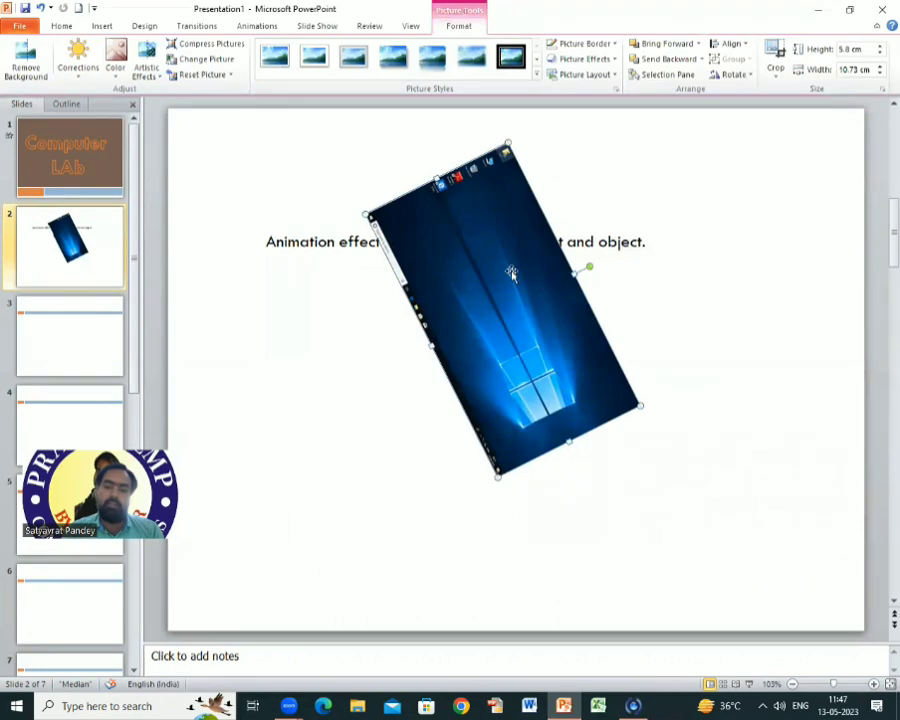
pyautogui.moveTo(508, 270); pyautogui.dragTo(443, 402)
pyautogui.click(482, 243)
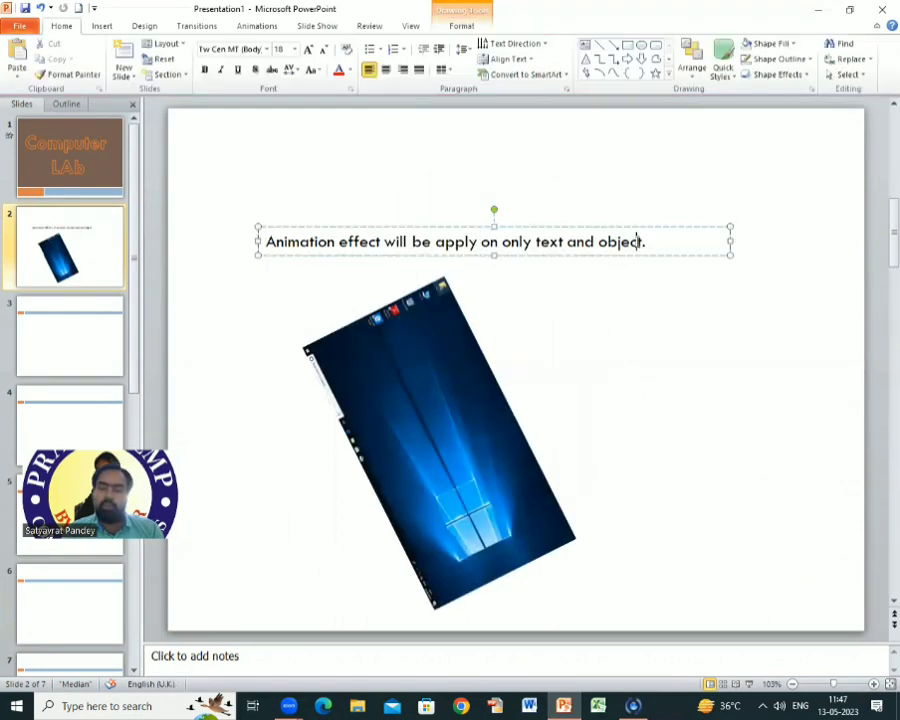
pyautogui.moveTo(648, 242); pyautogui.dragTo(263, 242)
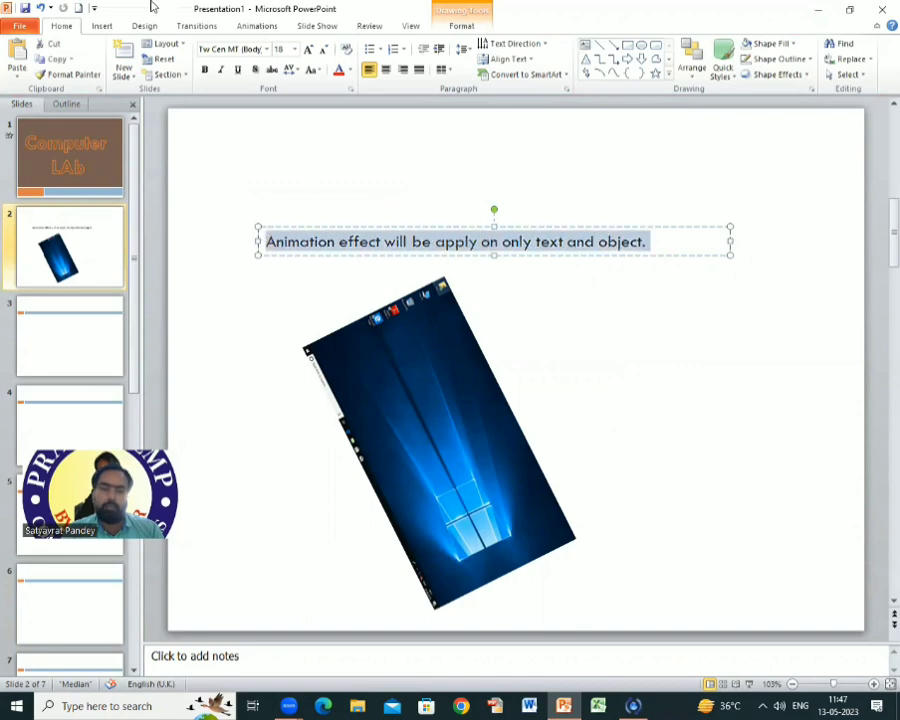
# Give the slide 2 sentence a Float In animation and the tilted screenshot a Wipe animation
pyautogui.click(257, 26)
pyautogui.click(300, 57)
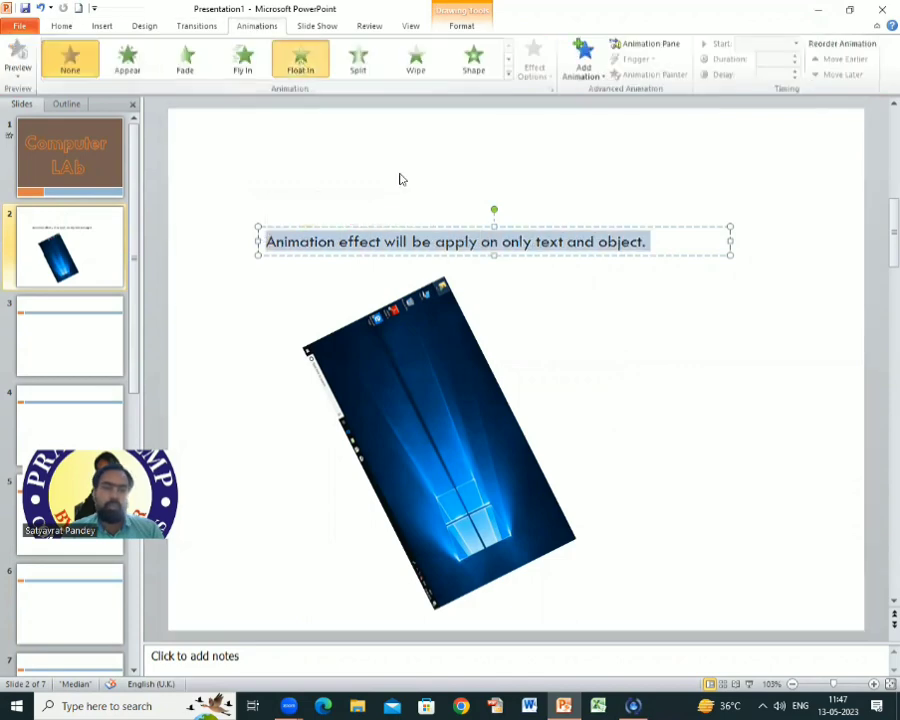
pyautogui.doubleClick(421, 411)
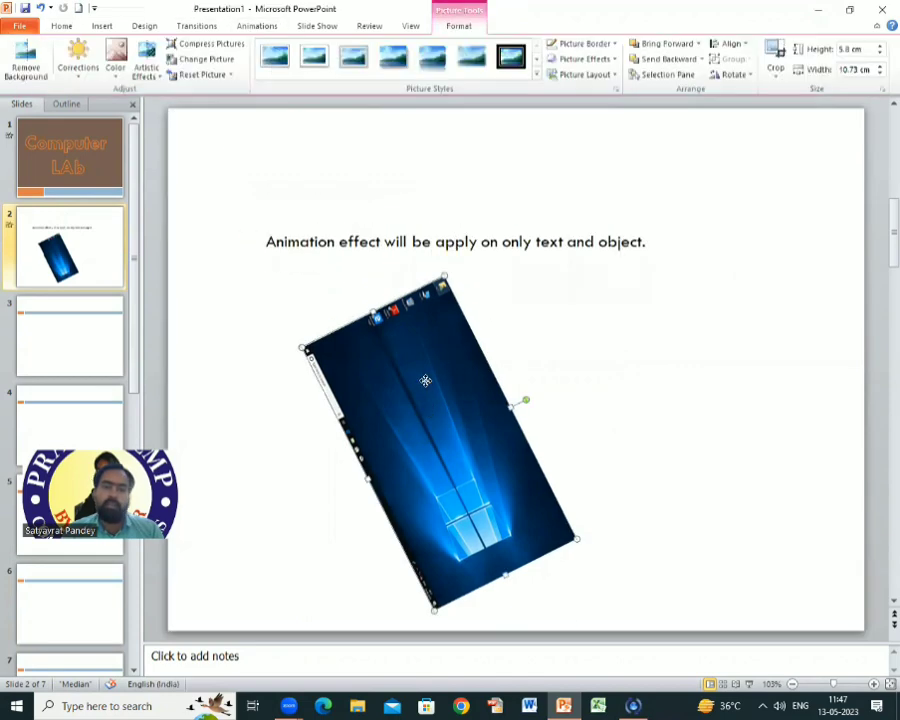
pyautogui.click(253, 26)
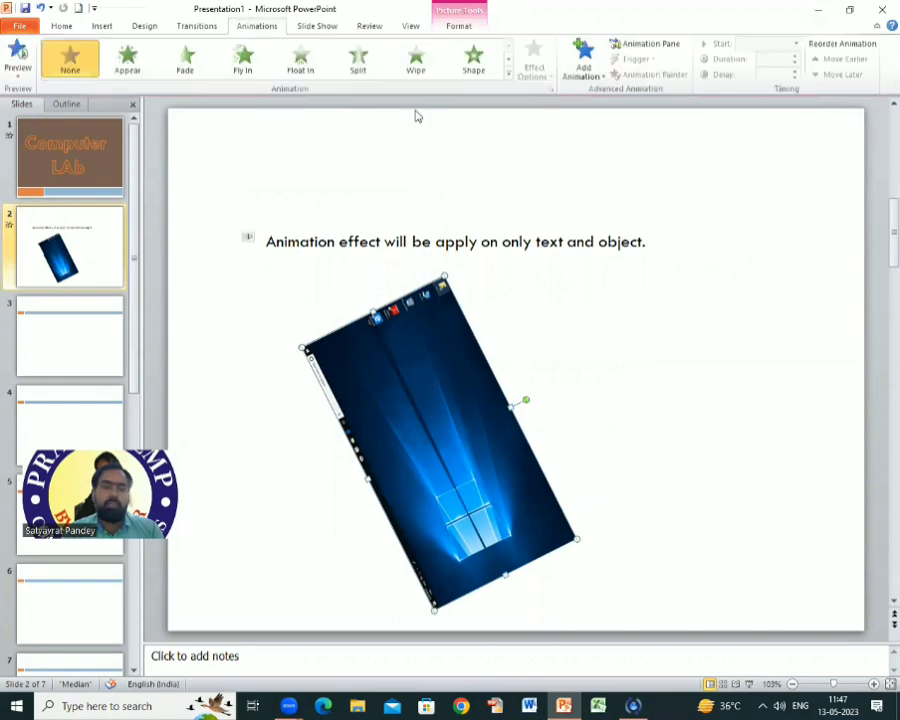
pyautogui.click(416, 60)
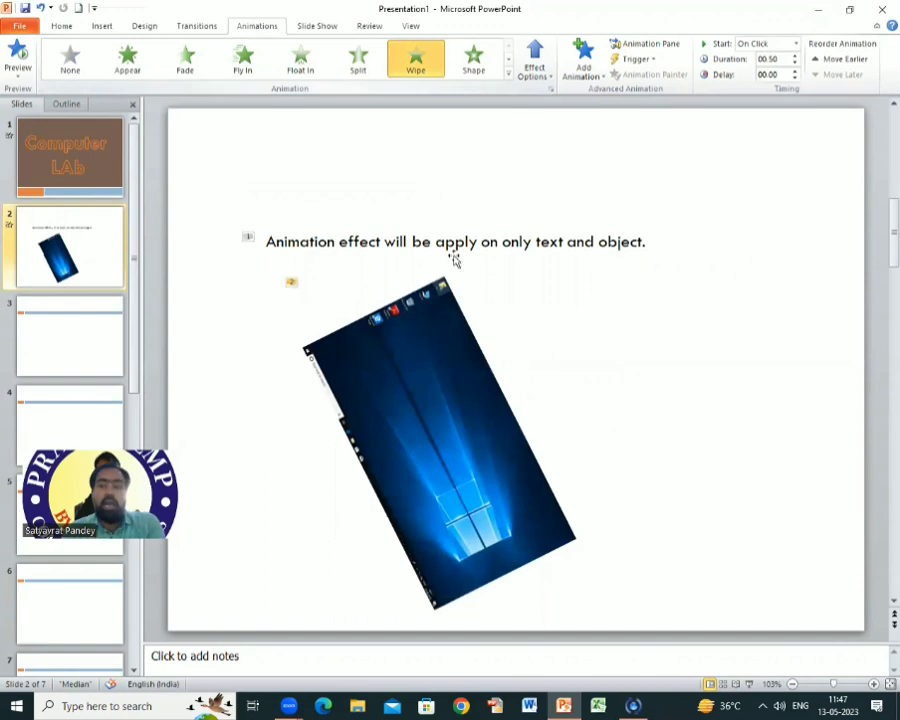
# Reselect the screenshot and rotate it back toward level
pyautogui.doubleClick(455, 386)
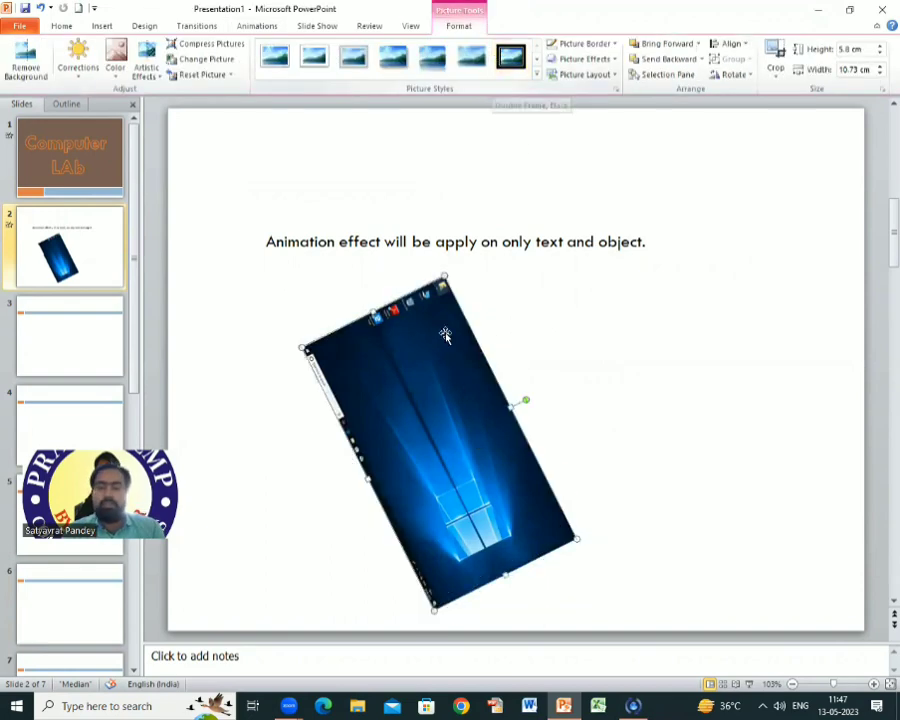
pyautogui.click(701, 389)
pyautogui.click(415, 409)
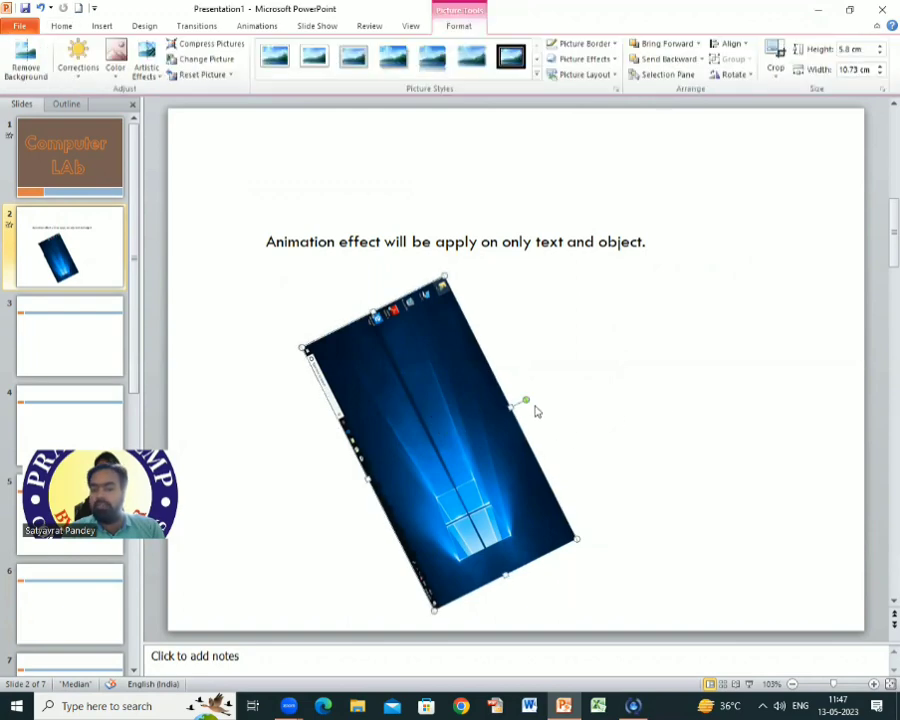
pyautogui.moveTo(522, 377); pyautogui.dragTo(446, 326)
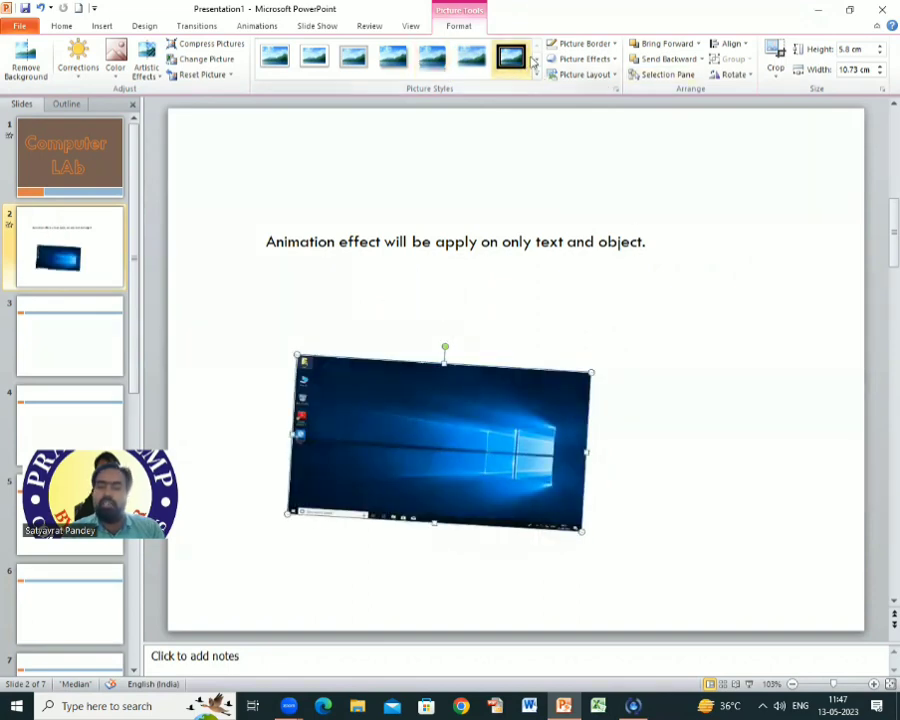
# Frame the screenshot in the oval picture style and crop both sides into a circle about 5.71 cm wide
pyautogui.click(535, 58)
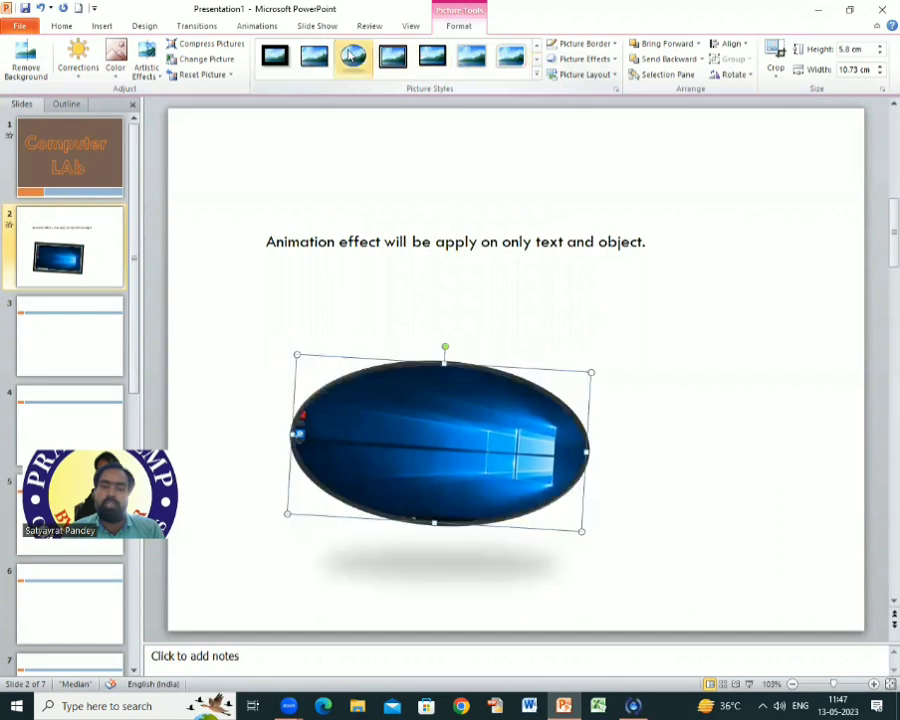
pyautogui.click(352, 55)
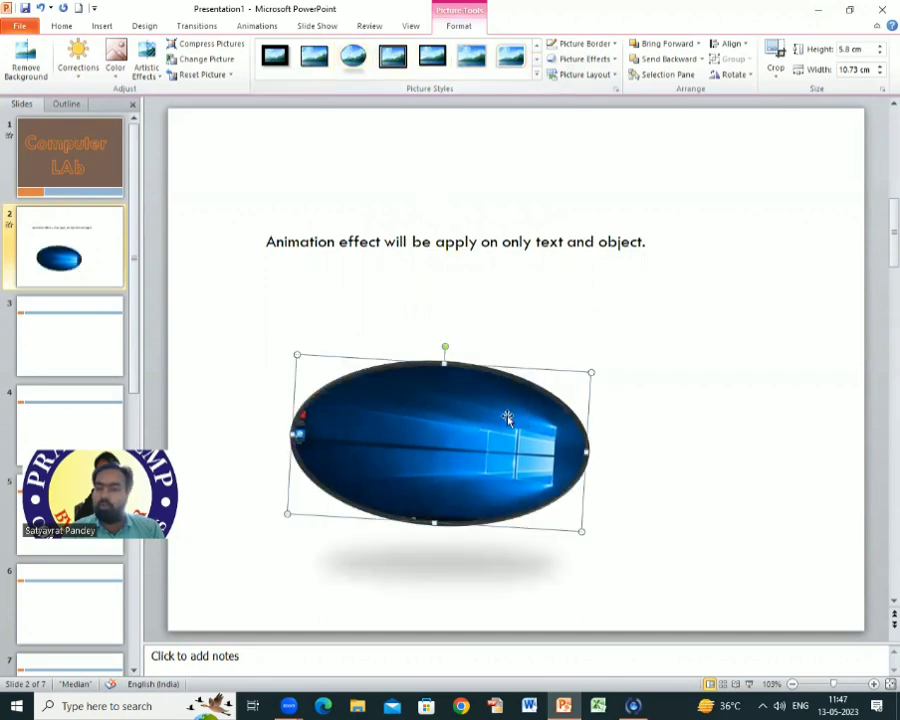
pyautogui.click(777, 65)
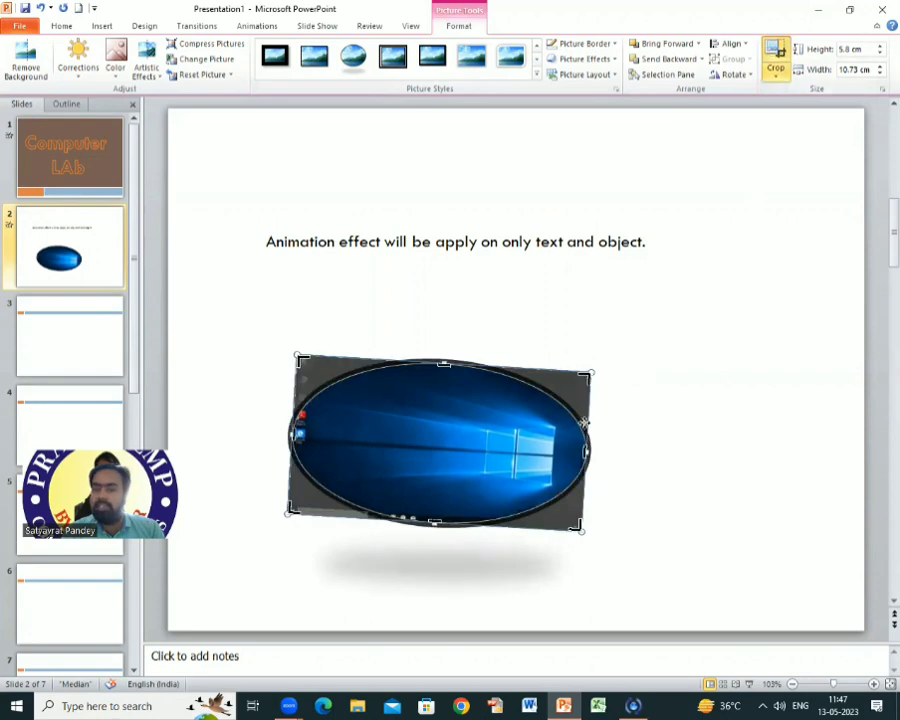
pyautogui.moveTo(586, 450); pyautogui.dragTo(512, 448)
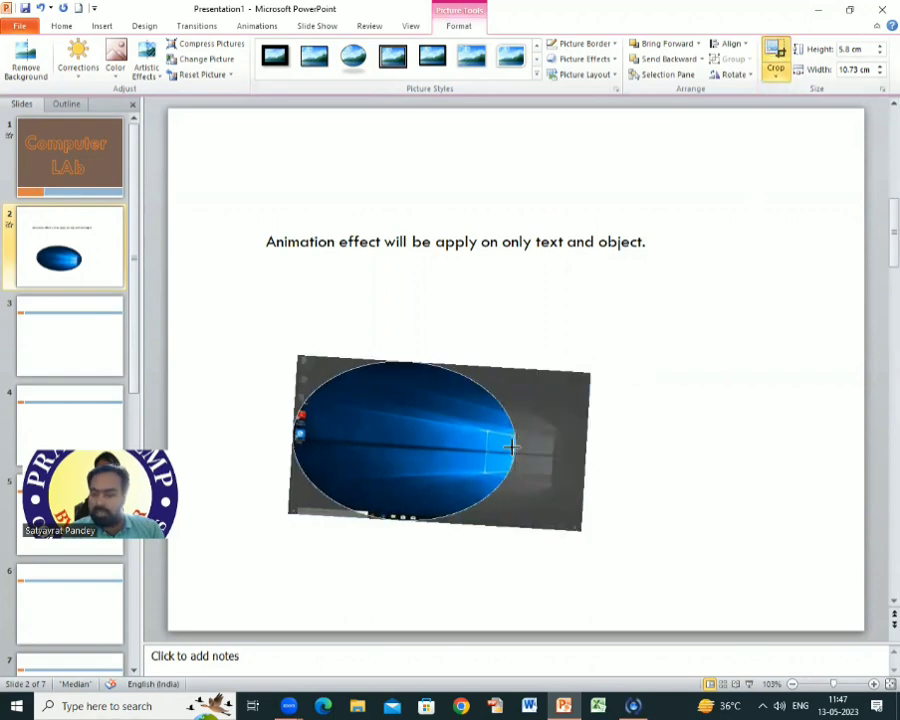
pyautogui.moveTo(588, 451)
pyautogui.mouseDown()
pyautogui.moveTo(487, 457)
pyautogui.moveTo(582, 461)
pyautogui.moveTo(584, 452)
pyautogui.mouseUp()
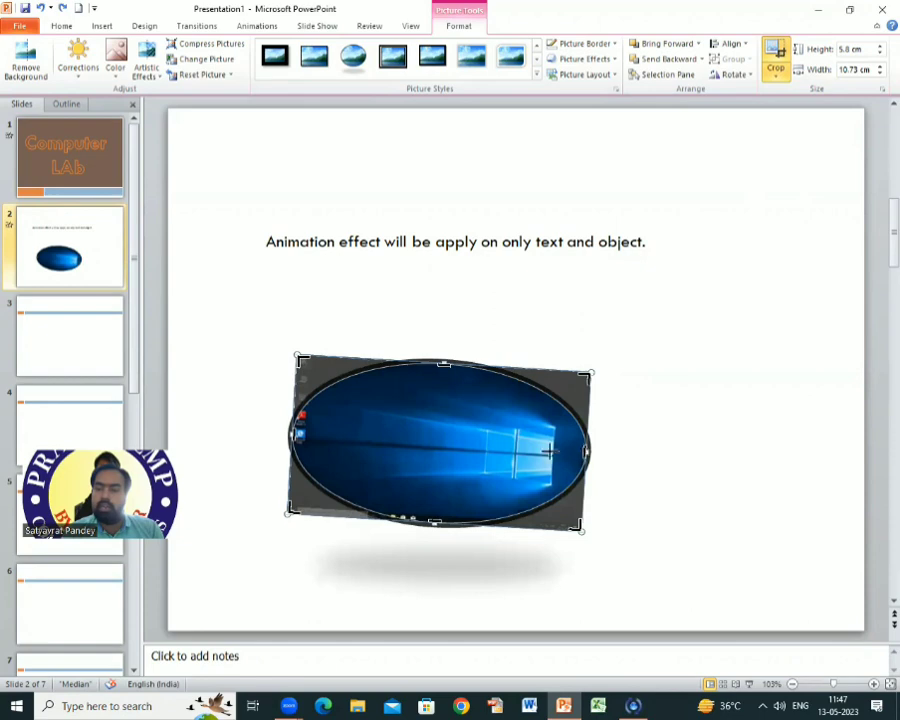
pyautogui.moveTo(587, 452); pyautogui.dragTo(493, 452)
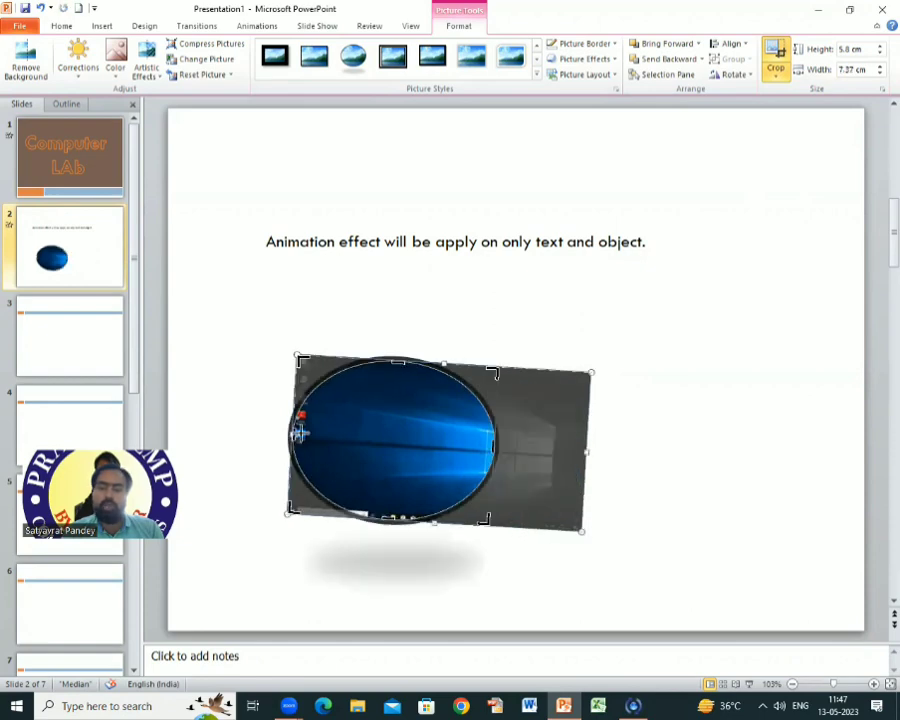
pyautogui.moveTo(299, 432); pyautogui.dragTo(336, 432)
pyautogui.click(775, 58)
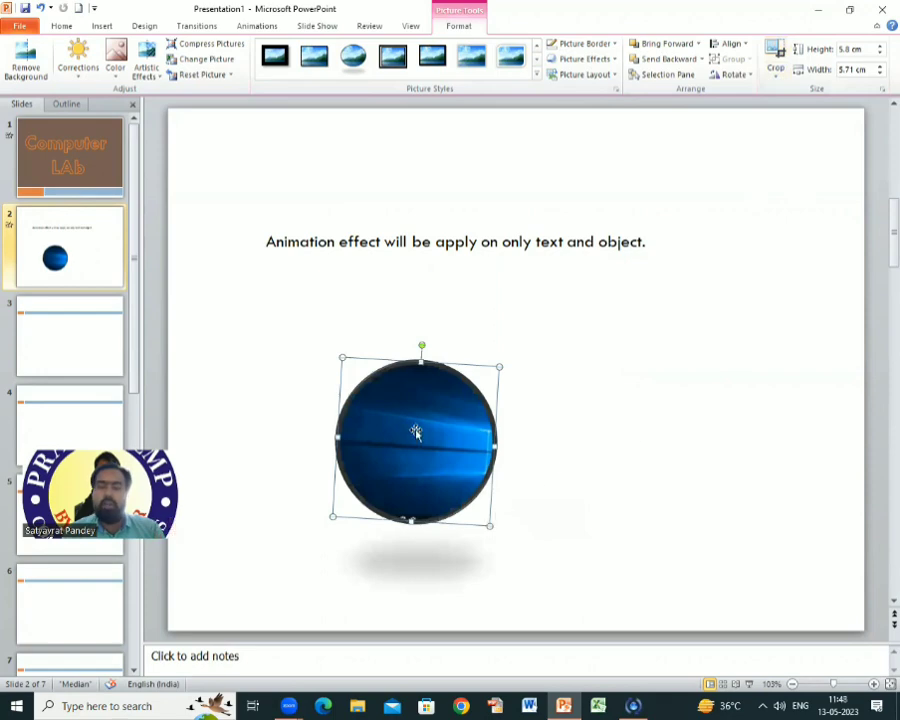
# Move the circular picture up near the caption and enlarge it, leaving color settings unchanged
pyautogui.click(78, 60)
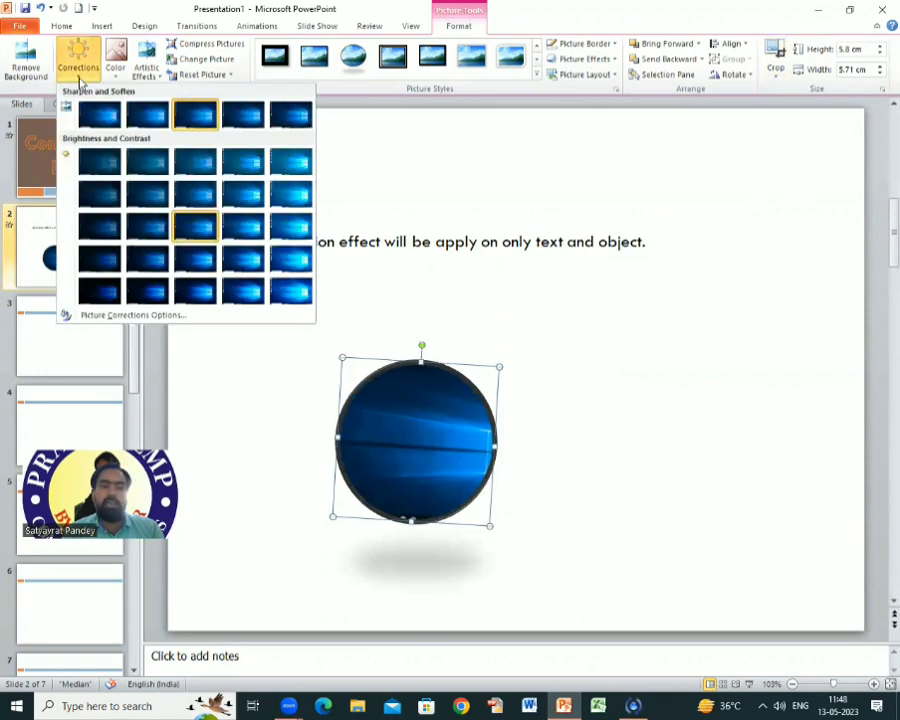
pyautogui.click(117, 72)
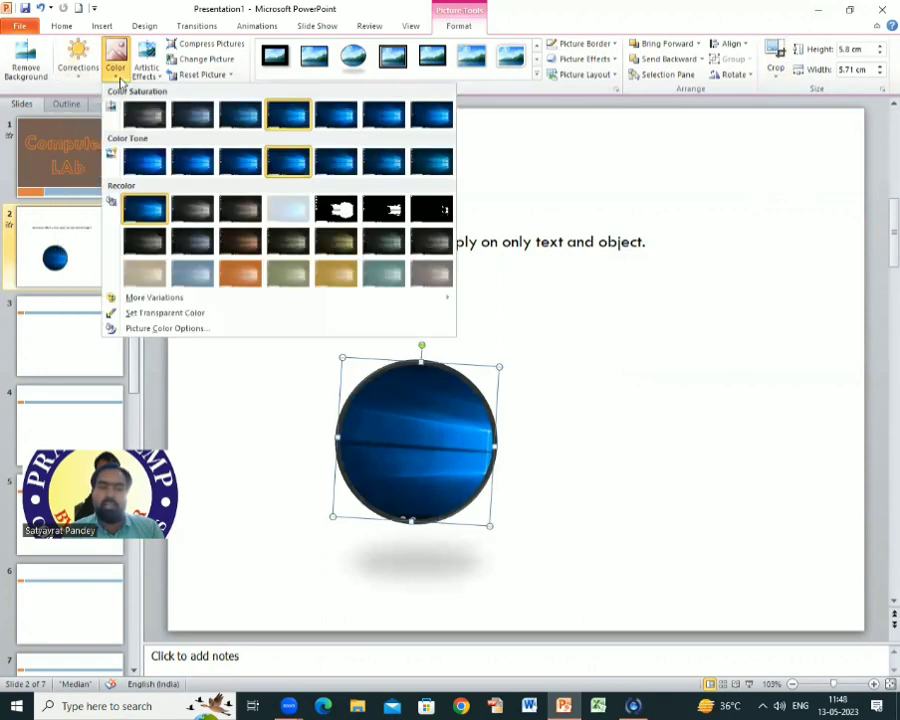
pyautogui.click(711, 380)
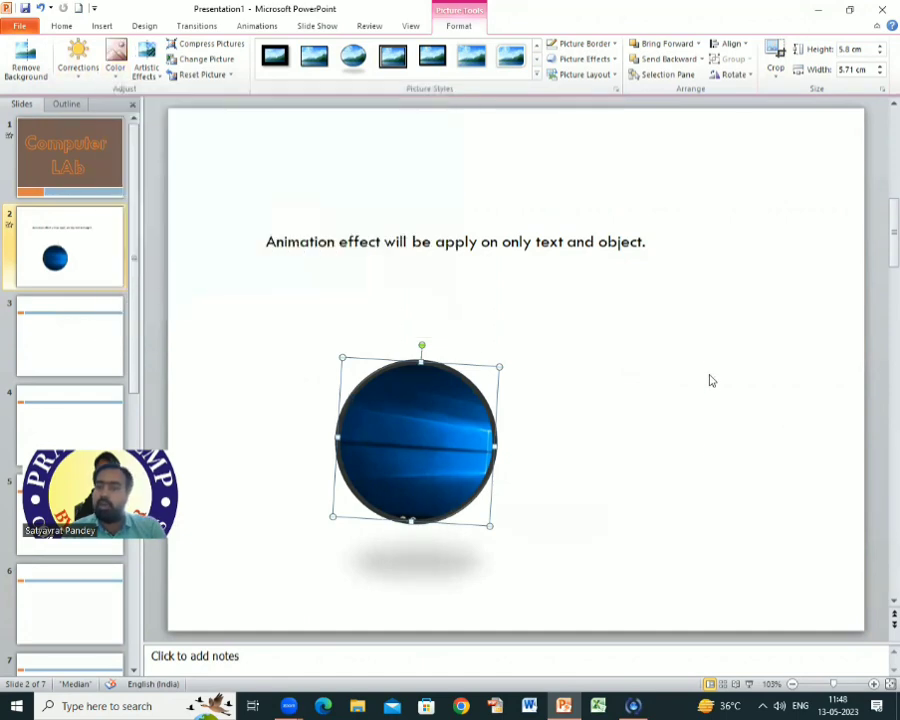
pyautogui.click(333, 528)
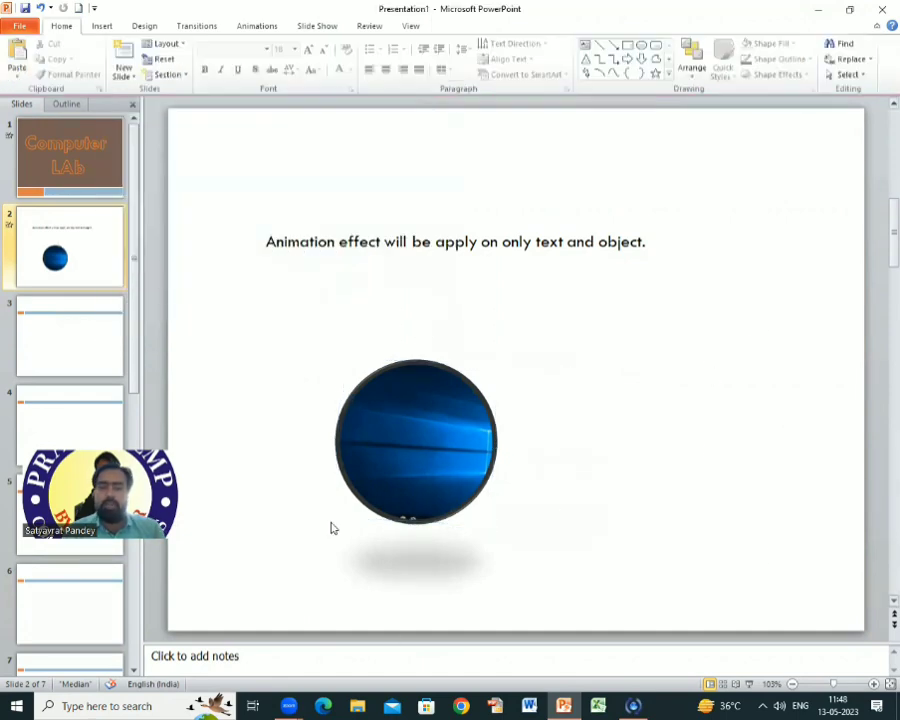
pyautogui.moveTo(412, 458); pyautogui.dragTo(447, 273)
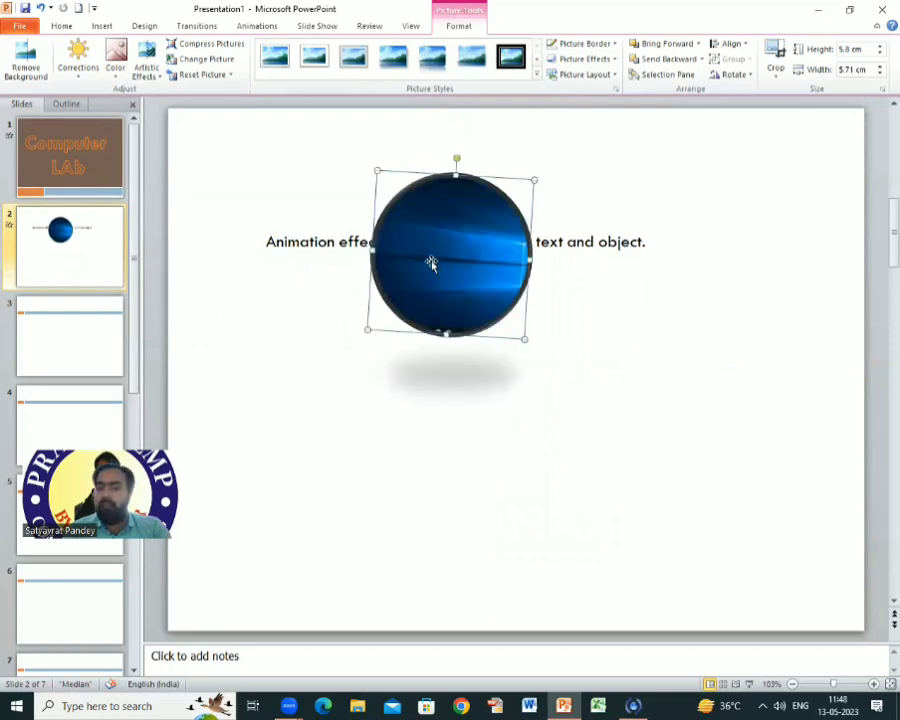
pyautogui.moveTo(428, 261); pyautogui.dragTo(446, 290)
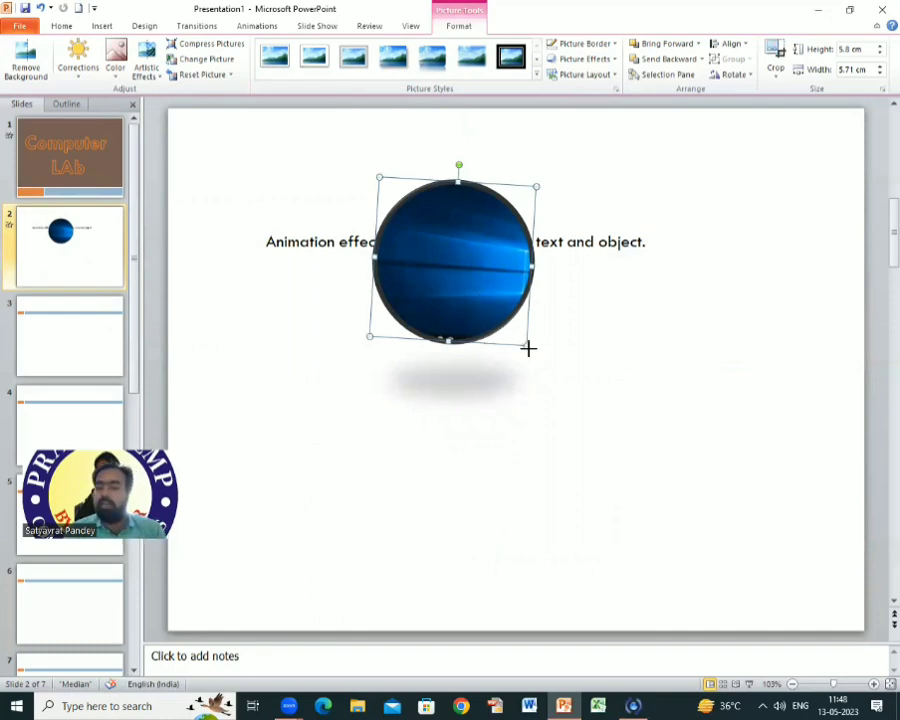
pyautogui.moveTo(528, 347); pyautogui.dragTo(603, 428)
pyautogui.moveTo(500, 289); pyautogui.dragTo(498, 352)
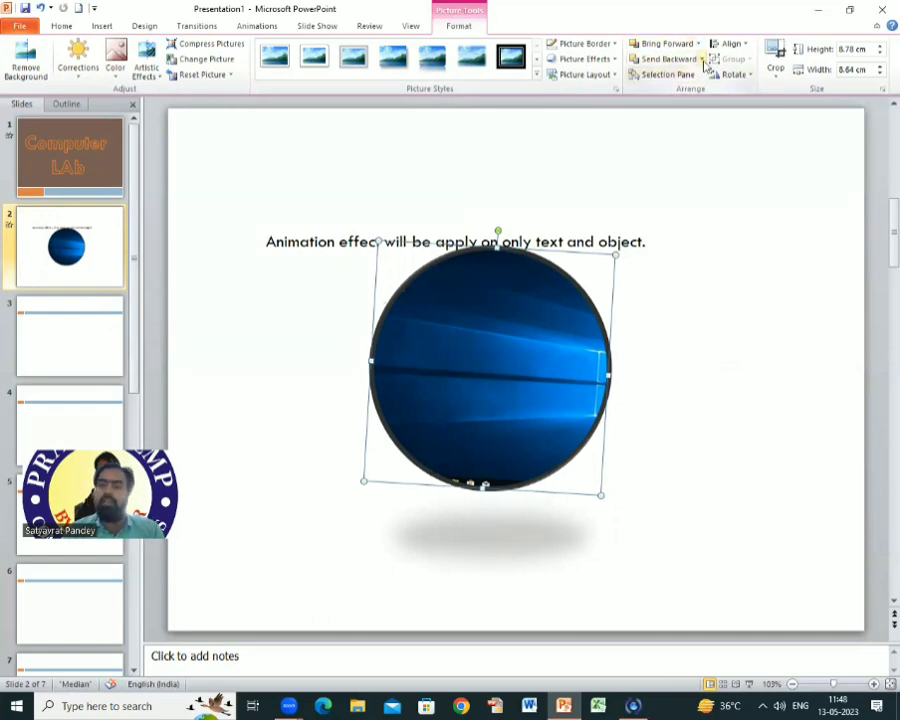
# Send the circle to back, then move it over the caption and enlarge it to about 8.8 cm
pyautogui.click(703, 60)
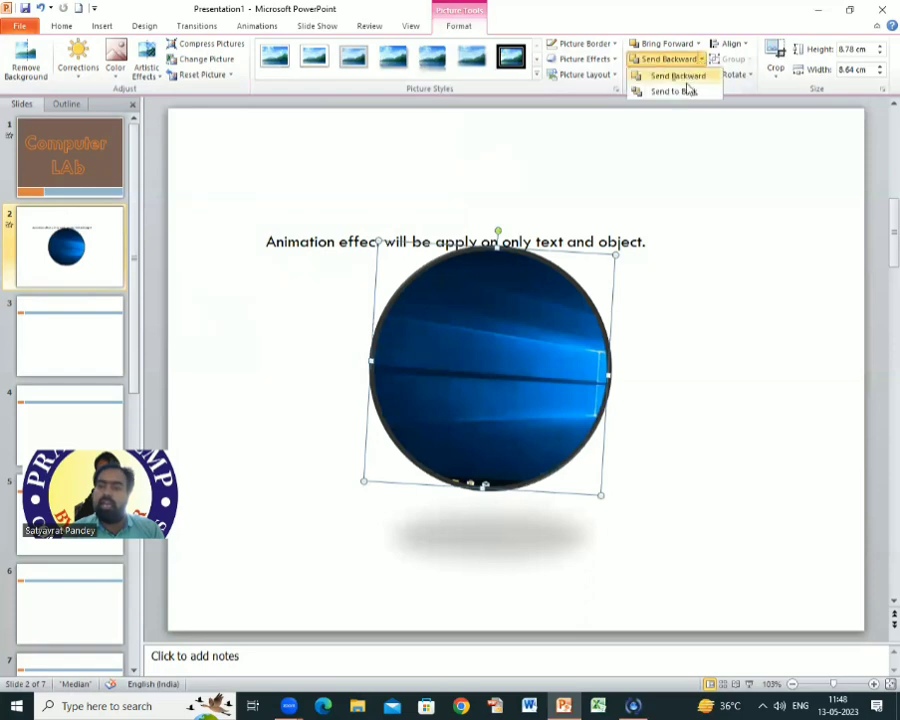
pyautogui.click(680, 91)
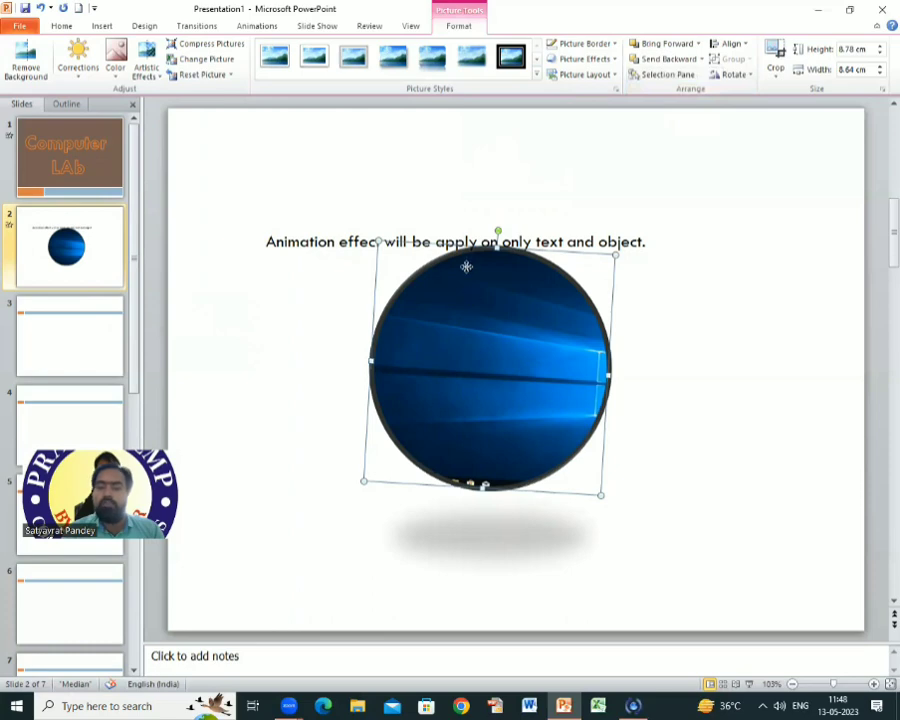
pyautogui.moveTo(466, 266); pyautogui.dragTo(453, 180)
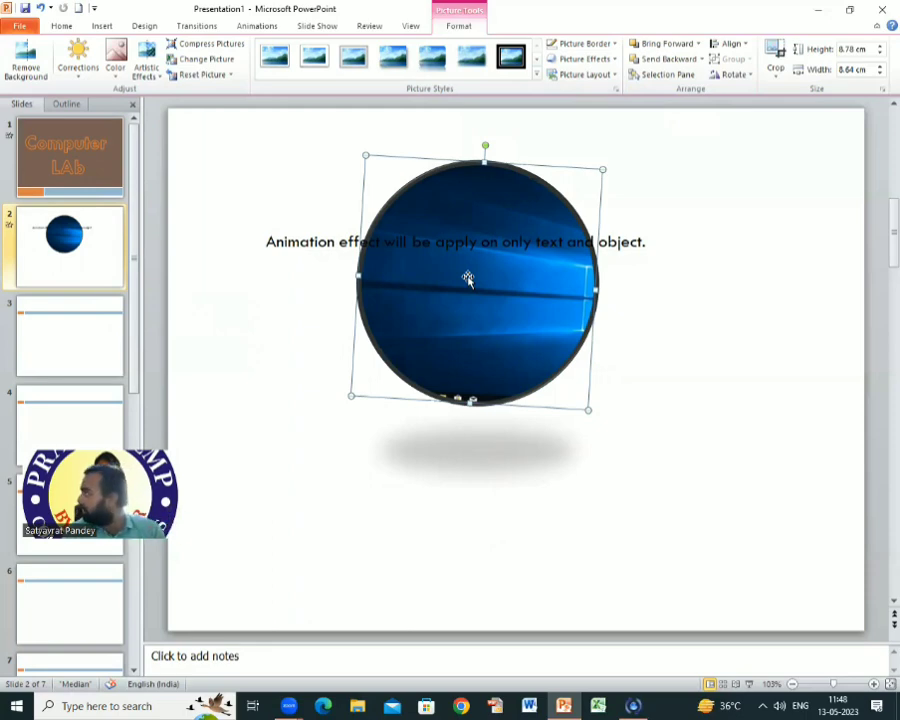
pyautogui.moveTo(505, 291)
pyautogui.mouseDown()
pyautogui.moveTo(404, 267)
pyautogui.moveTo(482, 281)
pyautogui.mouseUp()
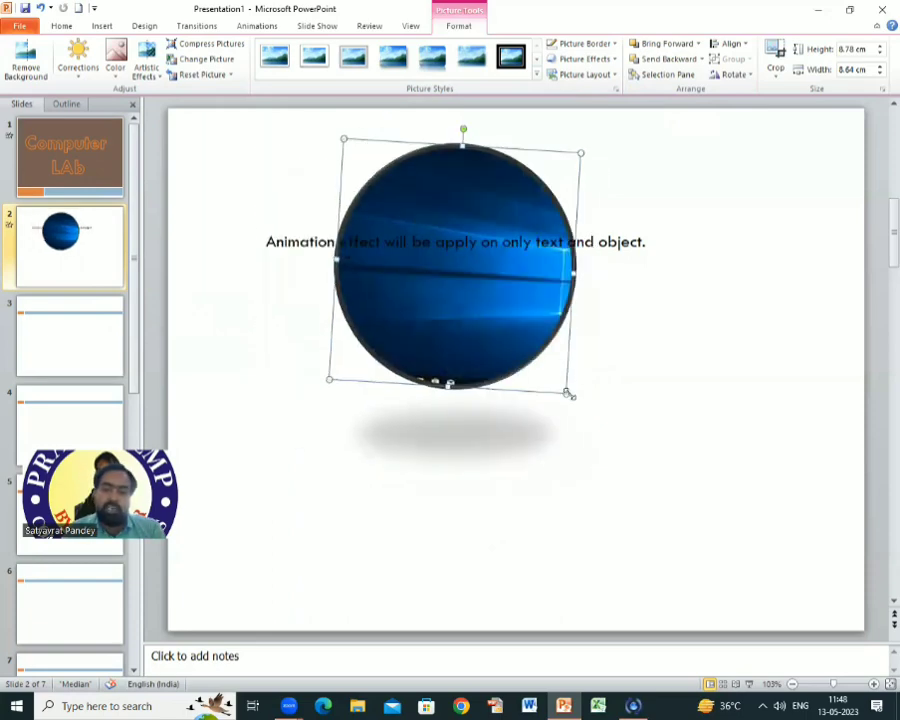
pyautogui.moveTo(566, 384); pyautogui.dragTo(660, 478)
pyautogui.click(715, 518)
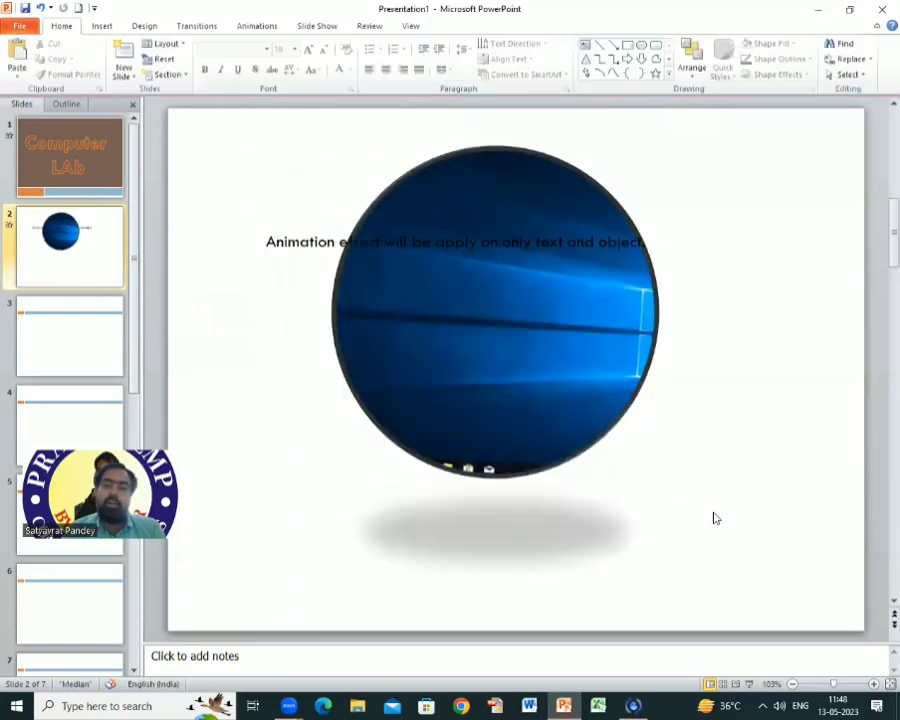
# Move the caption line down onto the circle and color its text red
pyautogui.click(508, 242)
pyautogui.moveTo(552, 244); pyautogui.dragTo(574, 287)
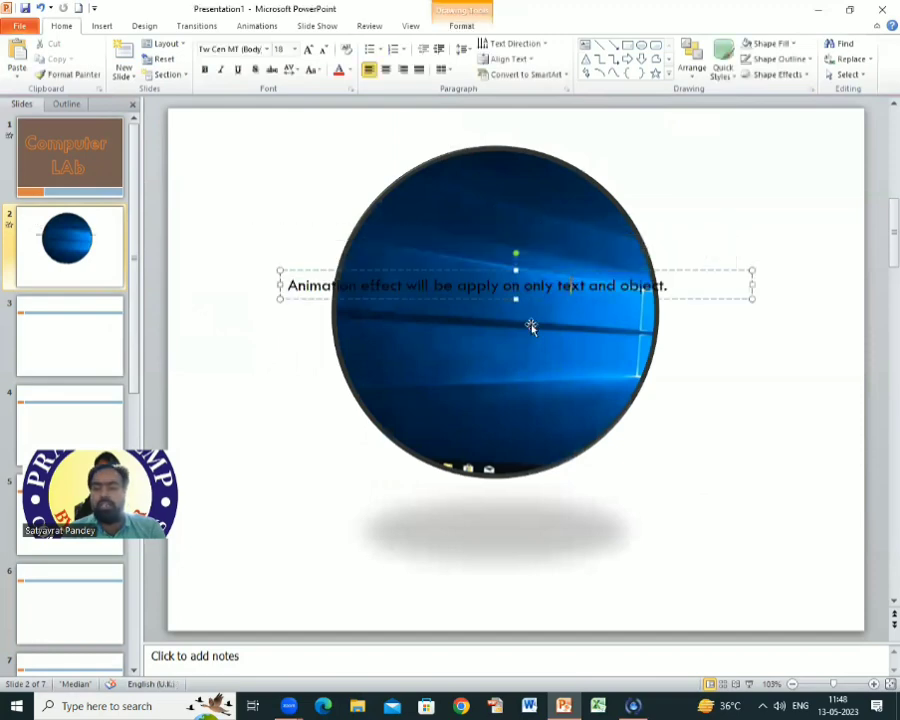
pyautogui.moveTo(288, 285); pyautogui.dragTo(667, 286)
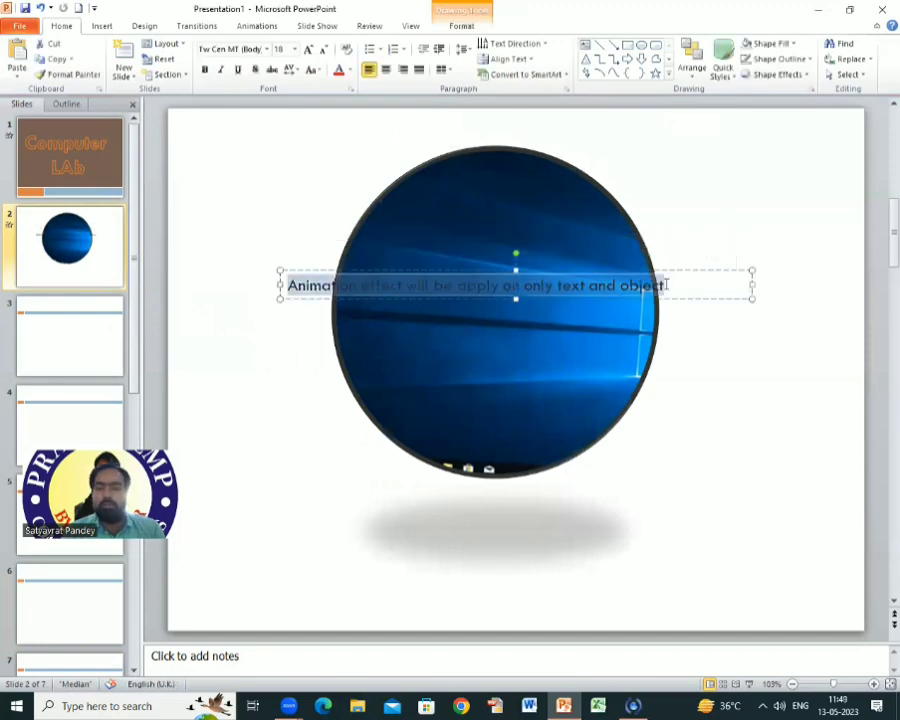
pyautogui.click(339, 70)
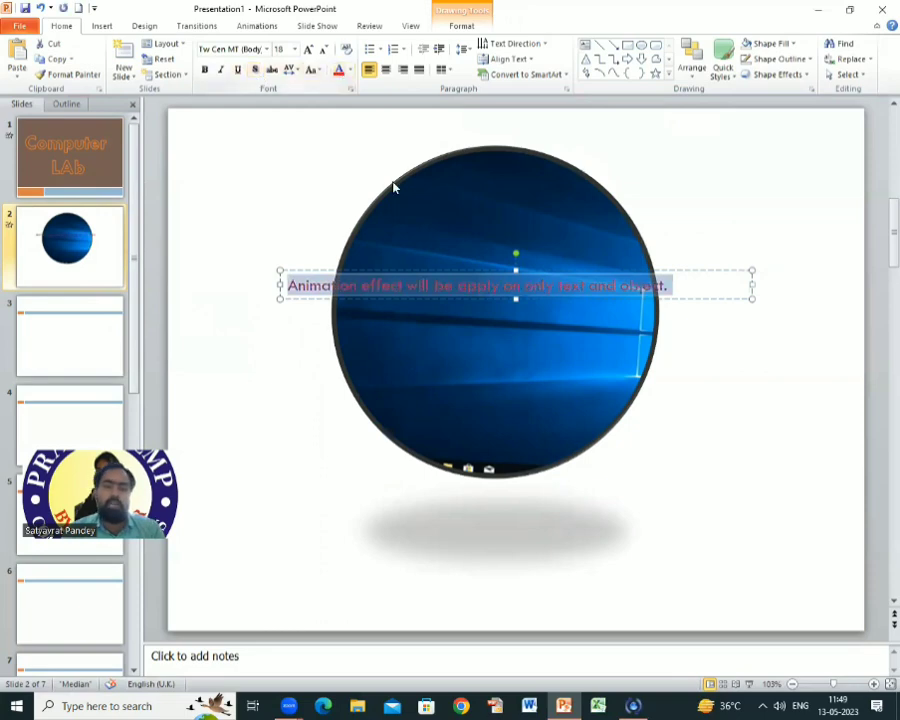
pyautogui.click(742, 387)
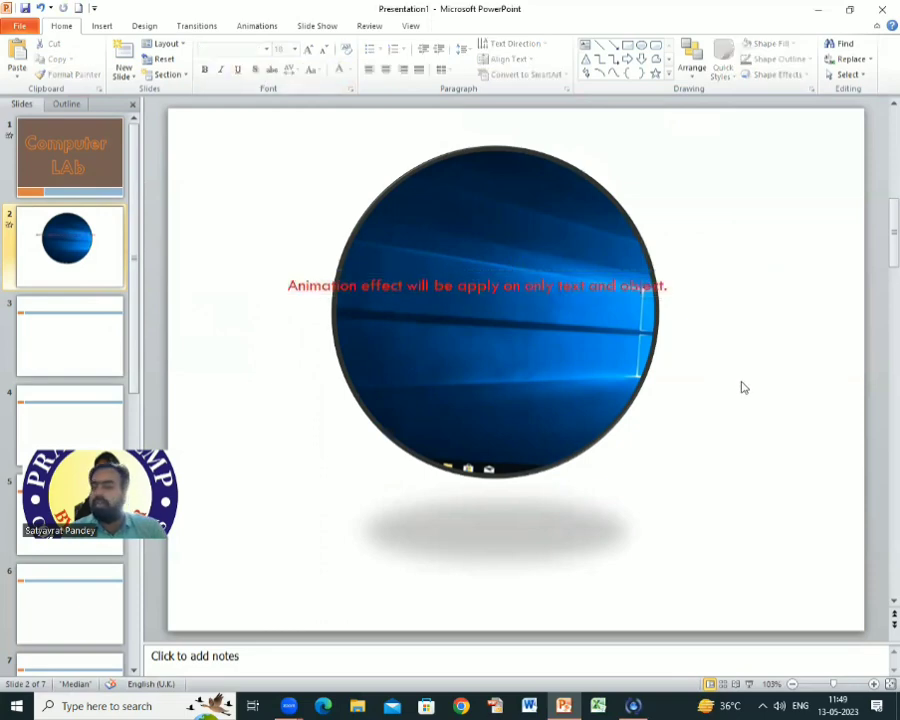
# Select the circular picture, check the Align options without changing anything, and deselect it
pyautogui.click(542, 368)
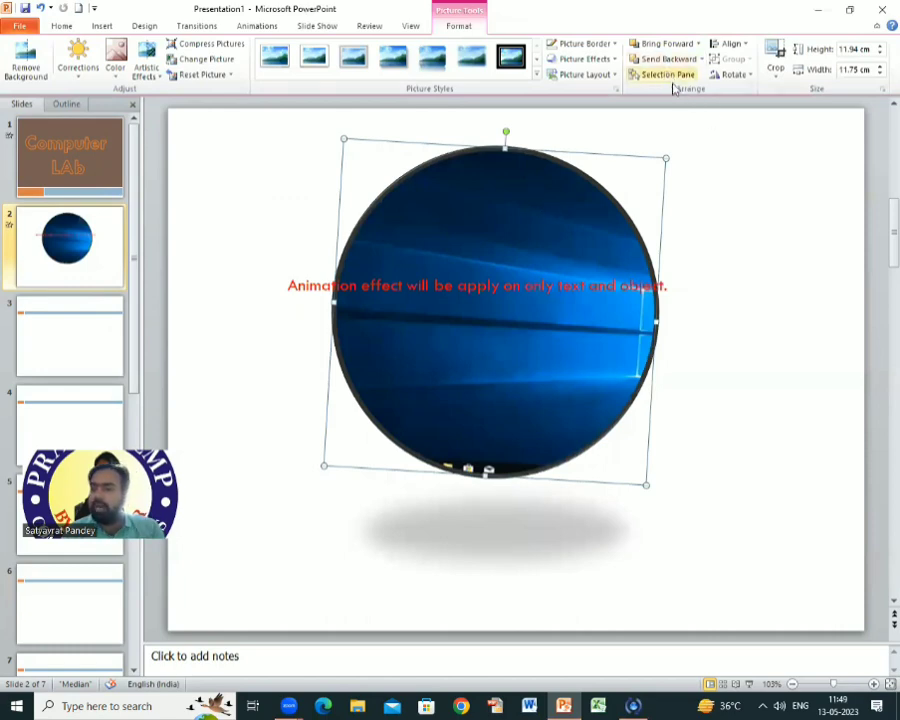
pyautogui.click(743, 45)
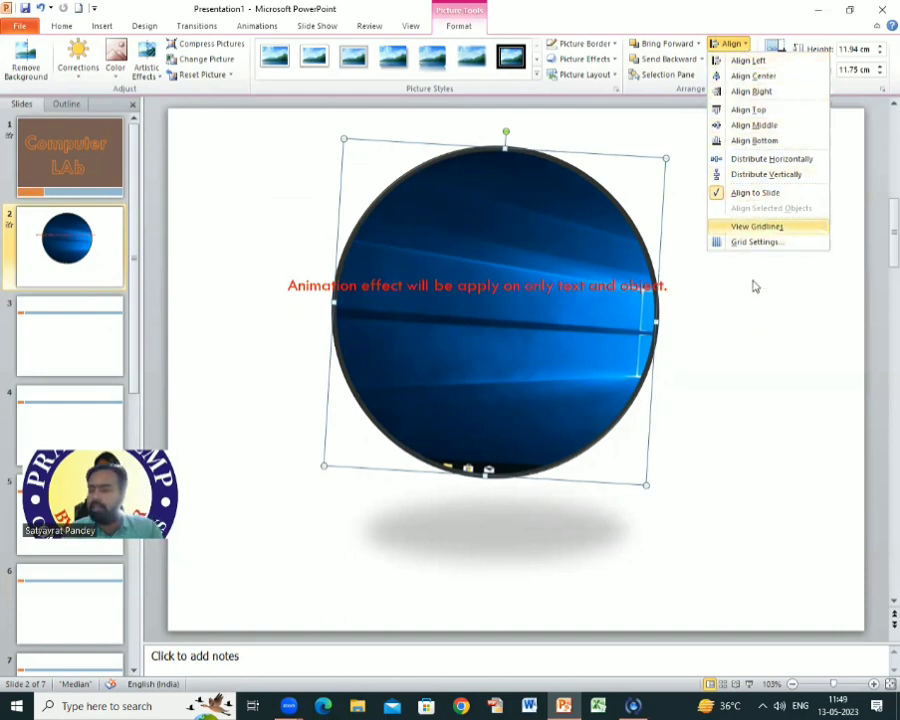
pyautogui.click(758, 297)
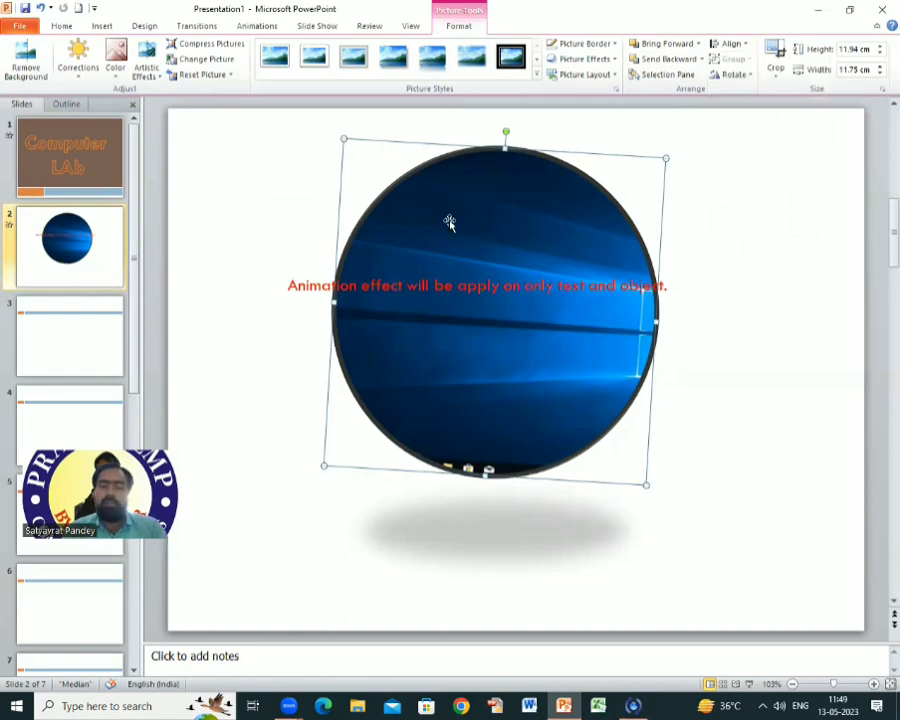
pyautogui.click(273, 221)
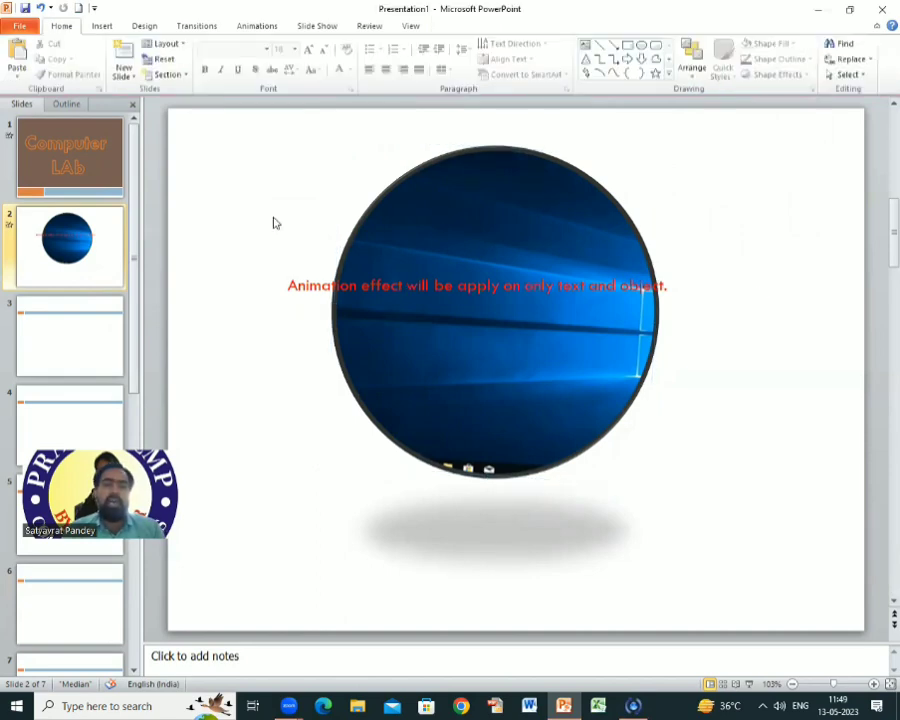
# Rehearse timings through the title slide and slide 2, keeping 00:16 and 00:03
pyautogui.click(313, 32)
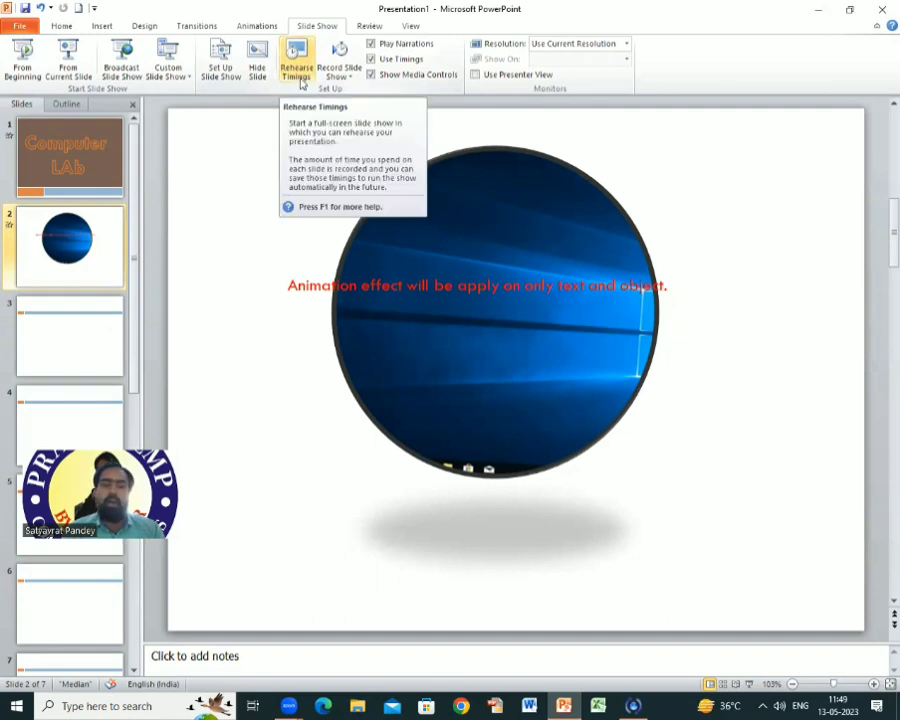
pyautogui.click(297, 72)
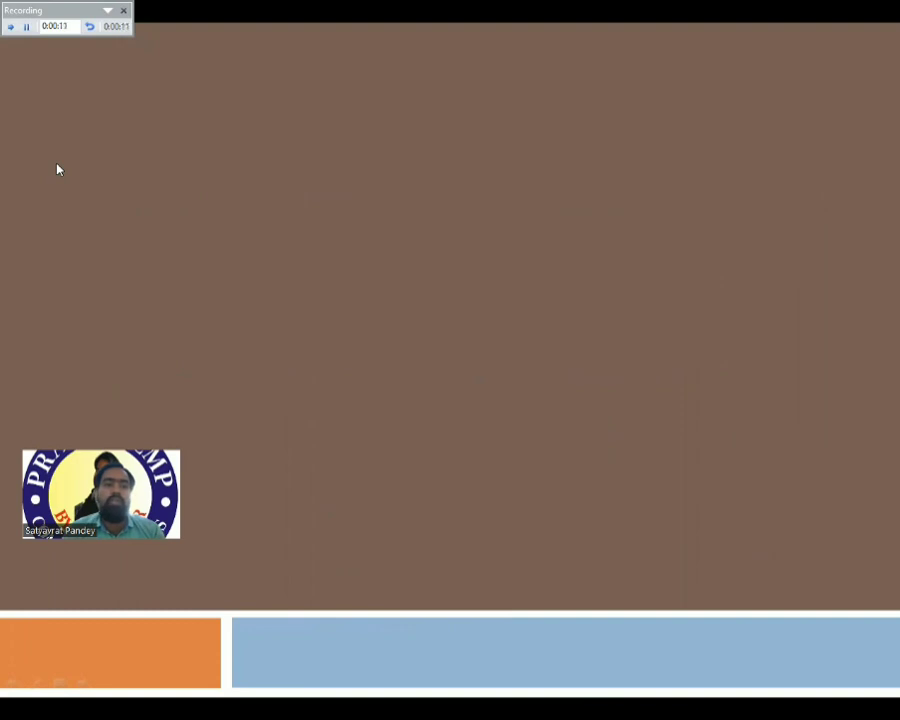
pyautogui.click(480, 231)
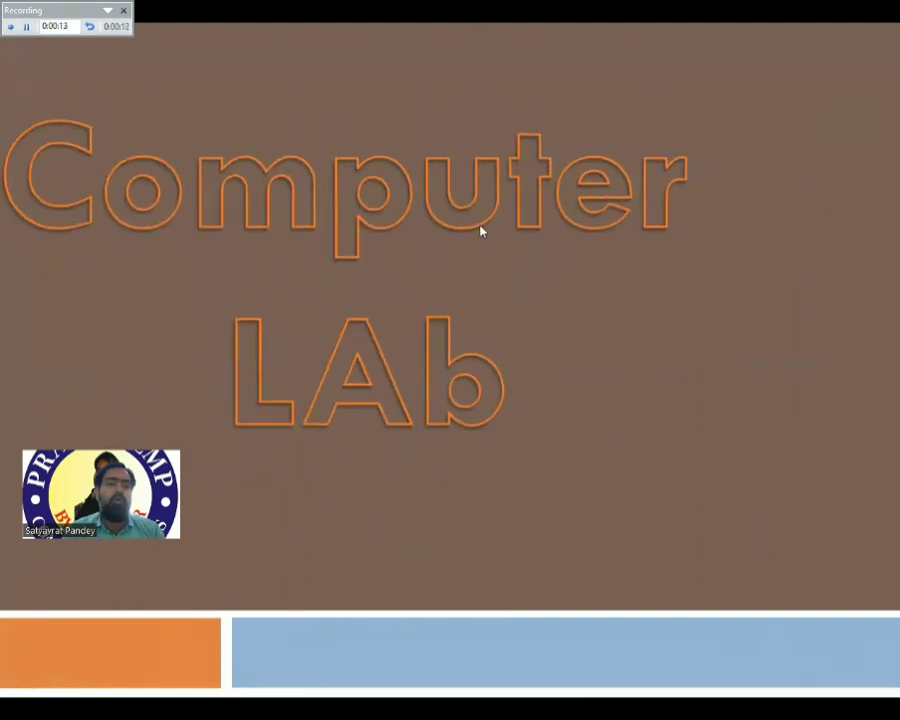
pyautogui.click(26, 26)
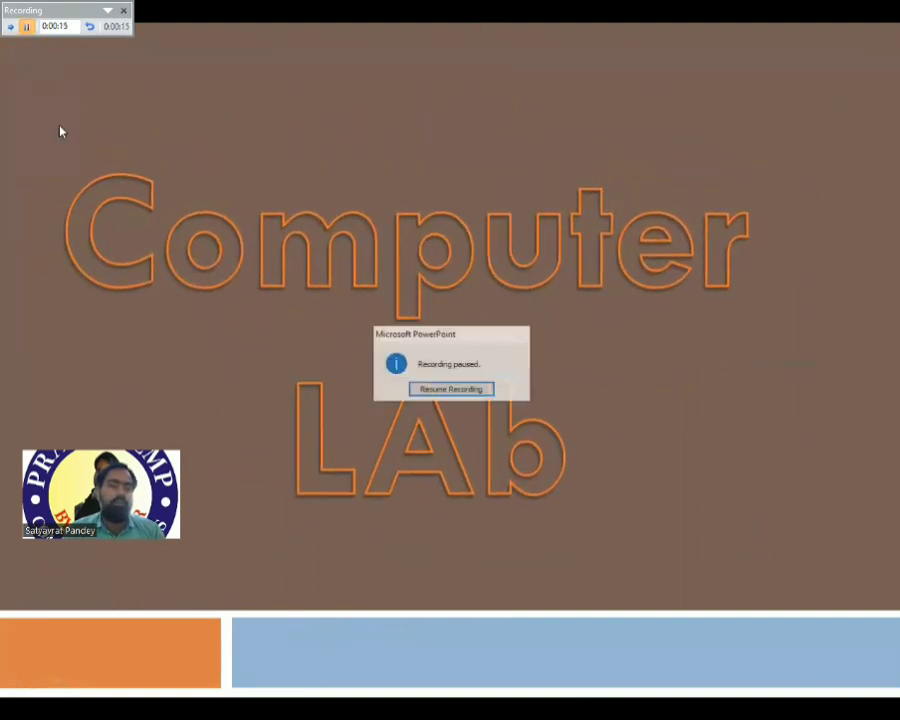
pyautogui.click(432, 390)
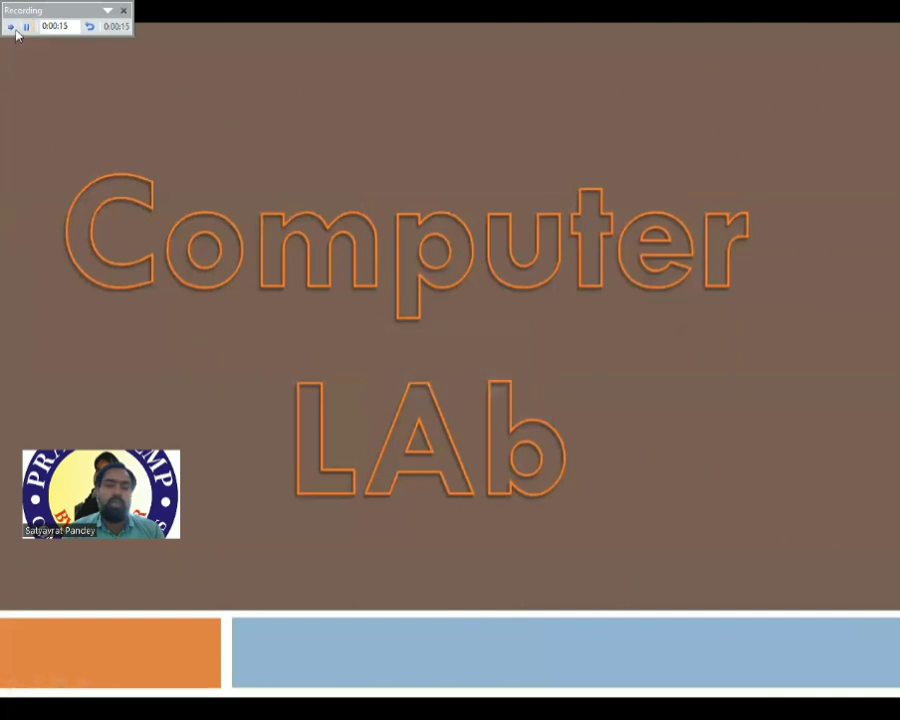
pyautogui.press('Right')
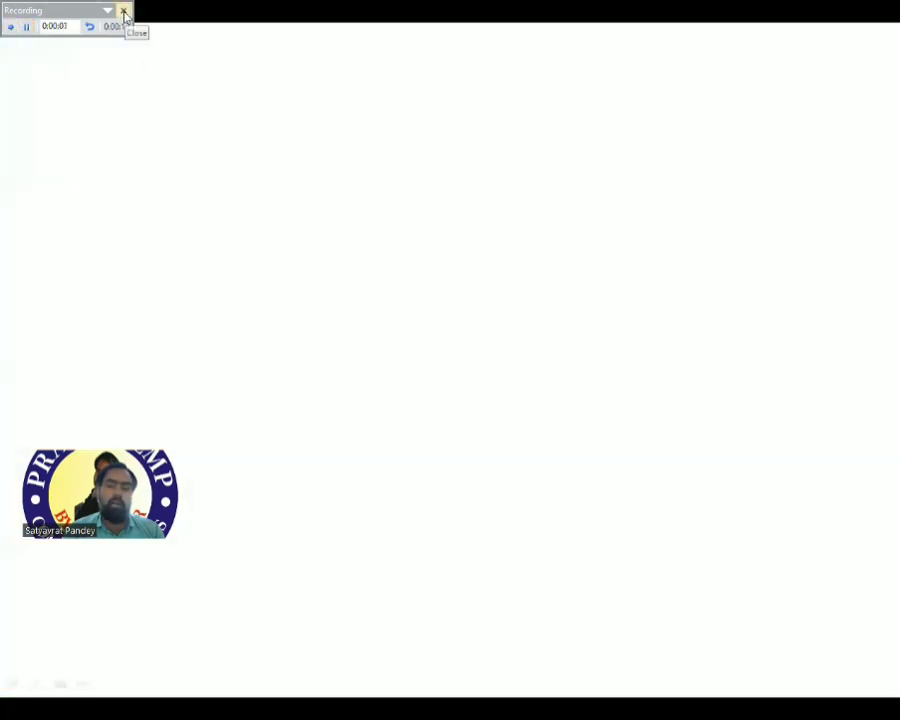
pyautogui.click(124, 14)
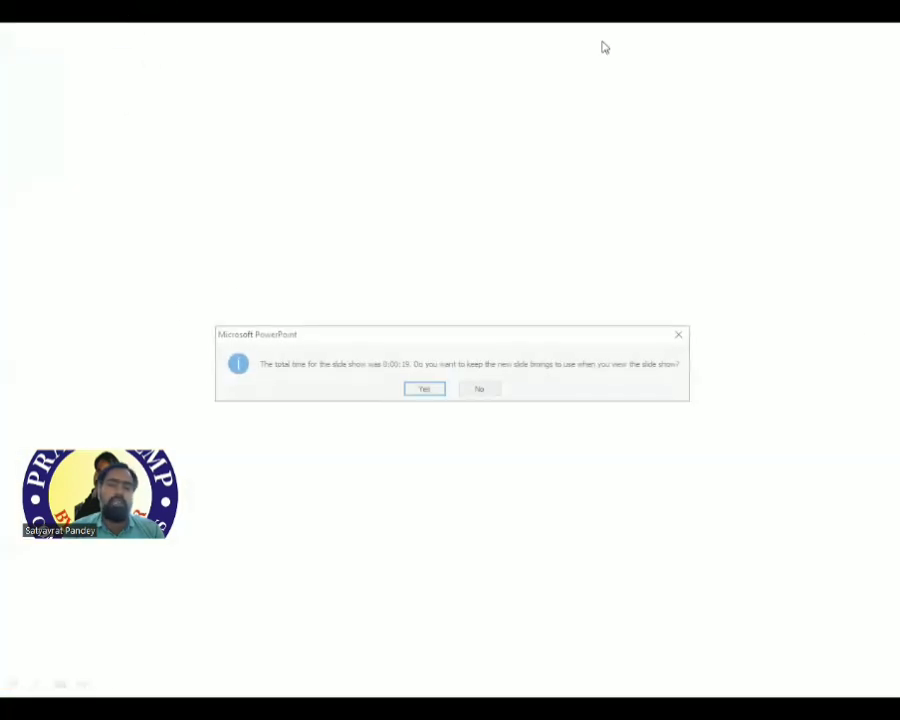
pyautogui.click(422, 391)
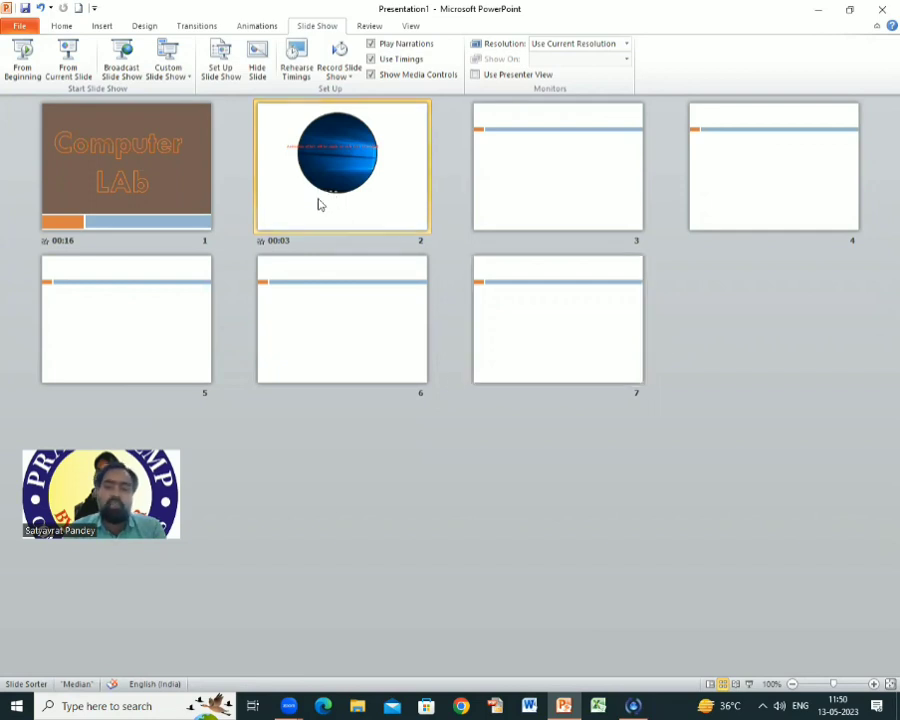
# Move the circle-picture slide to position 3 and start the show from the beginning
pyautogui.moveTo(320, 204); pyautogui.dragTo(540, 206)
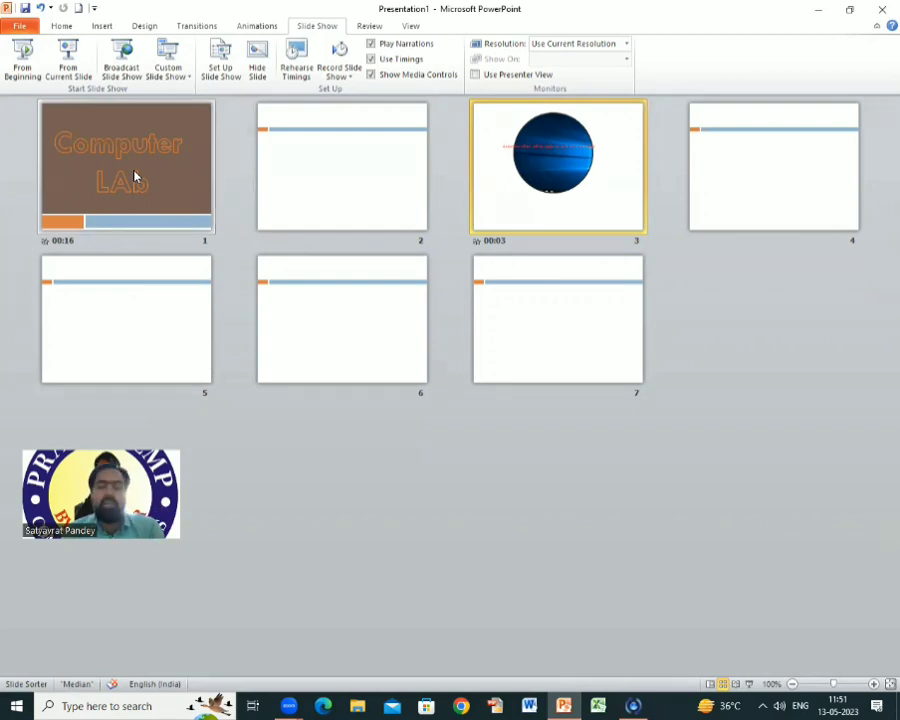
pyautogui.press('F5')
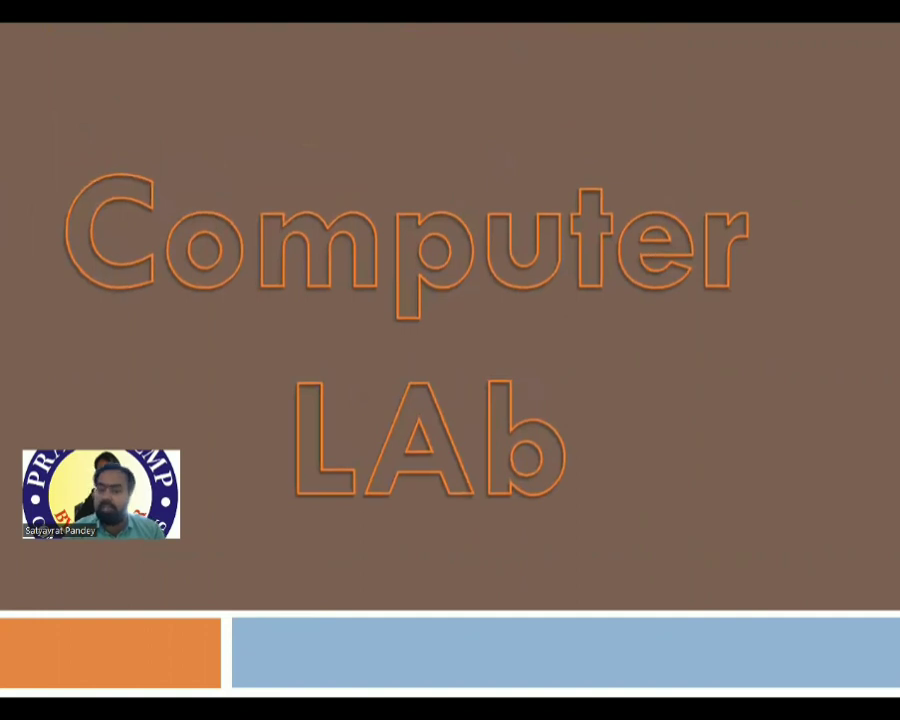
# Advance past the title slide, then end the show with Esc
pyautogui.press('Right')
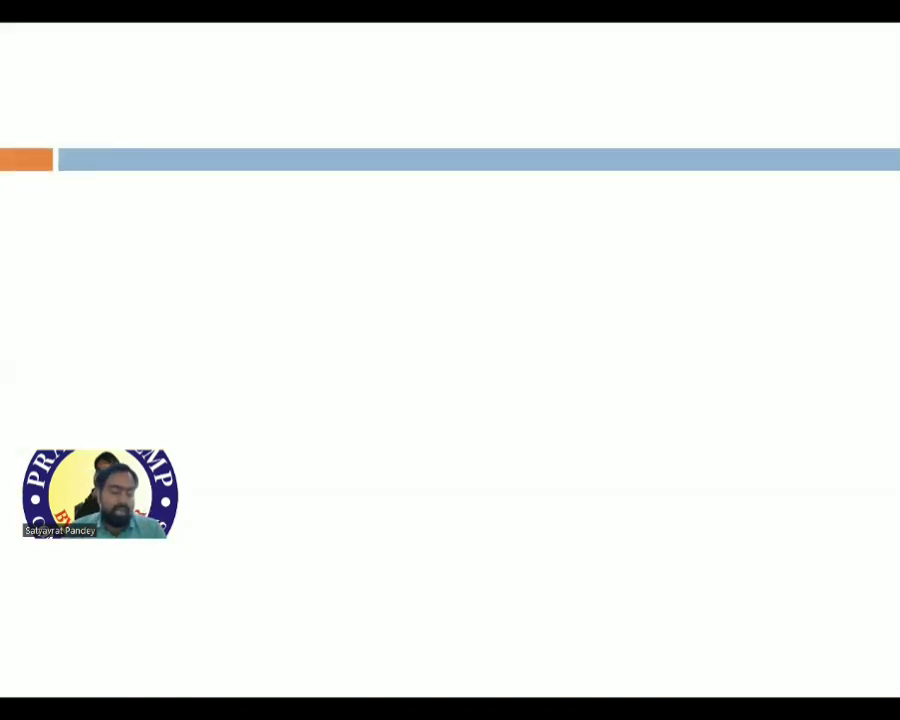
pyautogui.press('Escape')
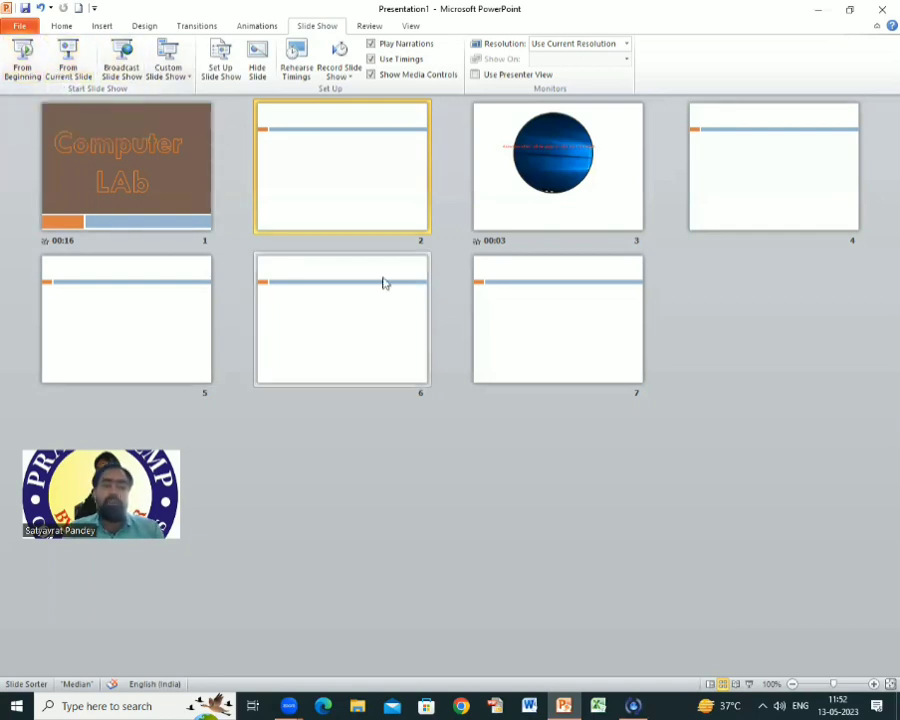
# Play the show from slide 3, advance to slide 4, and end it
pyautogui.click(586, 215)
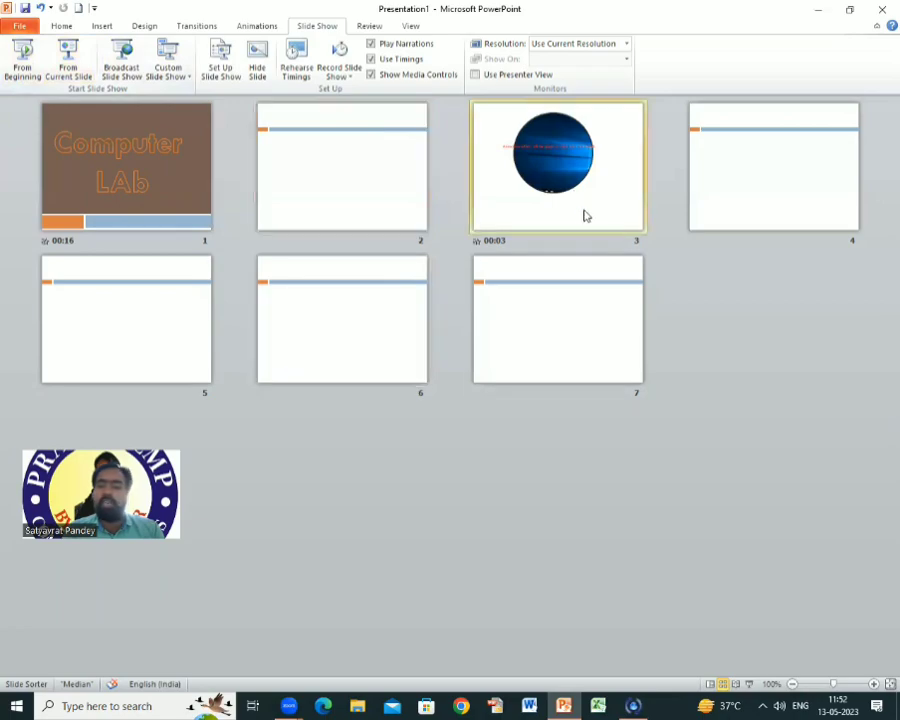
pyautogui.click(68, 57)
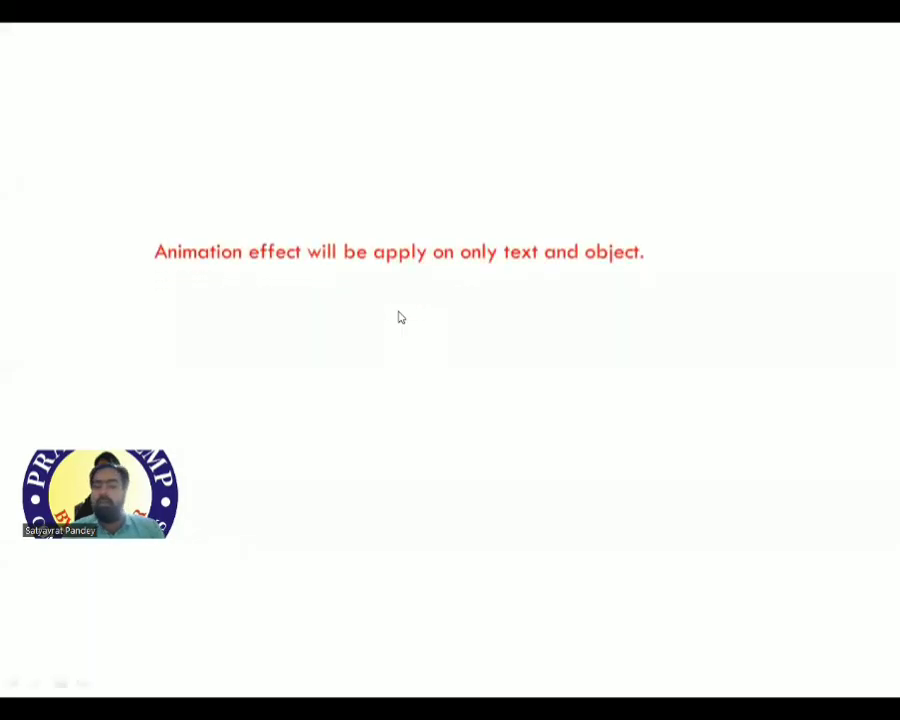
pyautogui.click(399, 318)
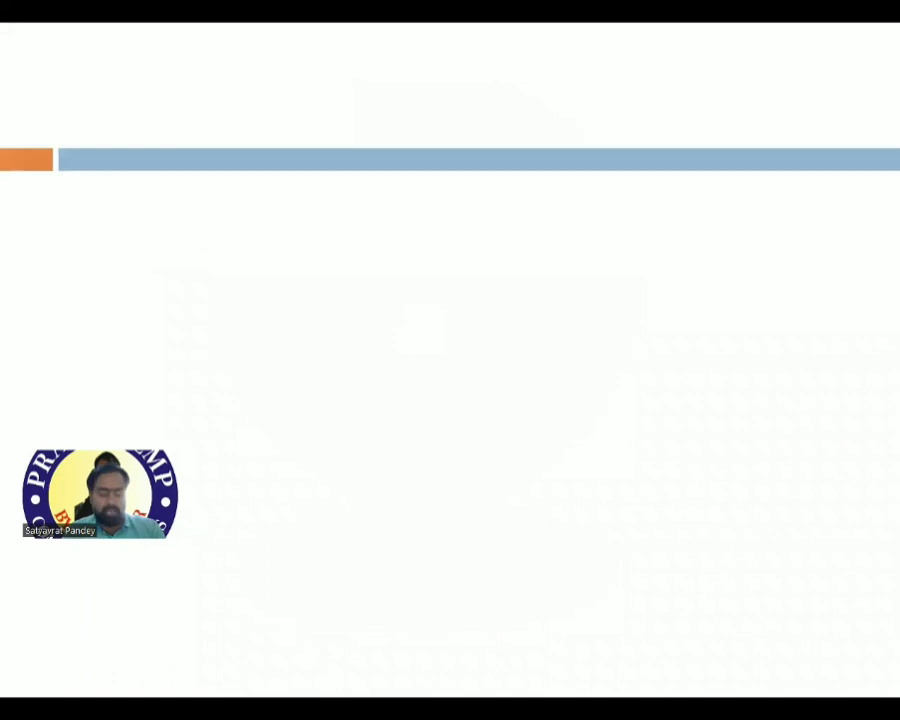
pyautogui.press('Escape')
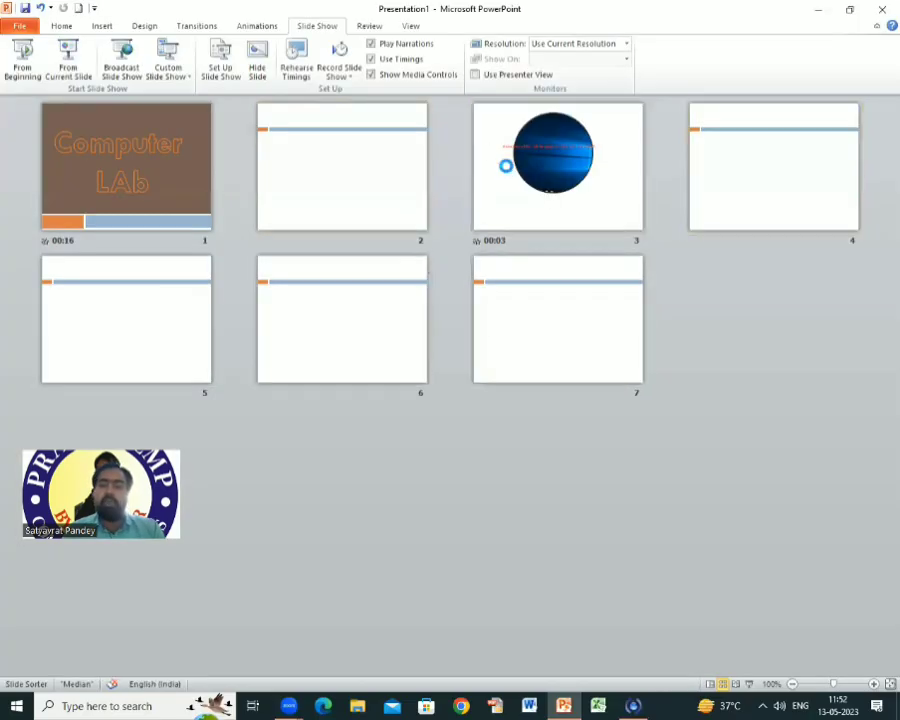
# Open slide 3 in Normal view, replay the show from the start to slide 4, then end it
pyautogui.doubleClick(506, 166)
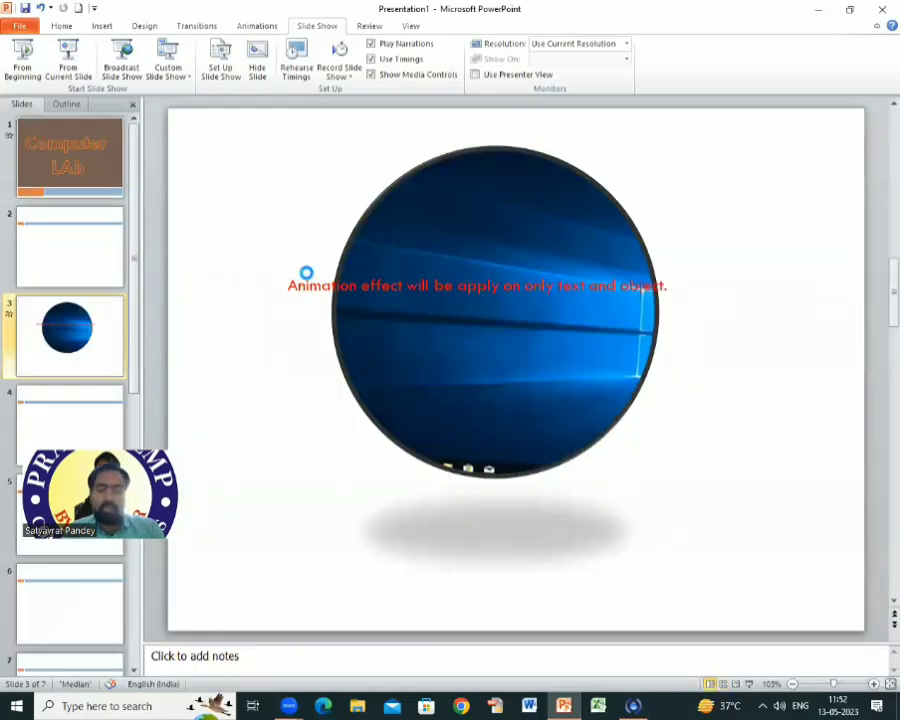
pyautogui.press('F5')
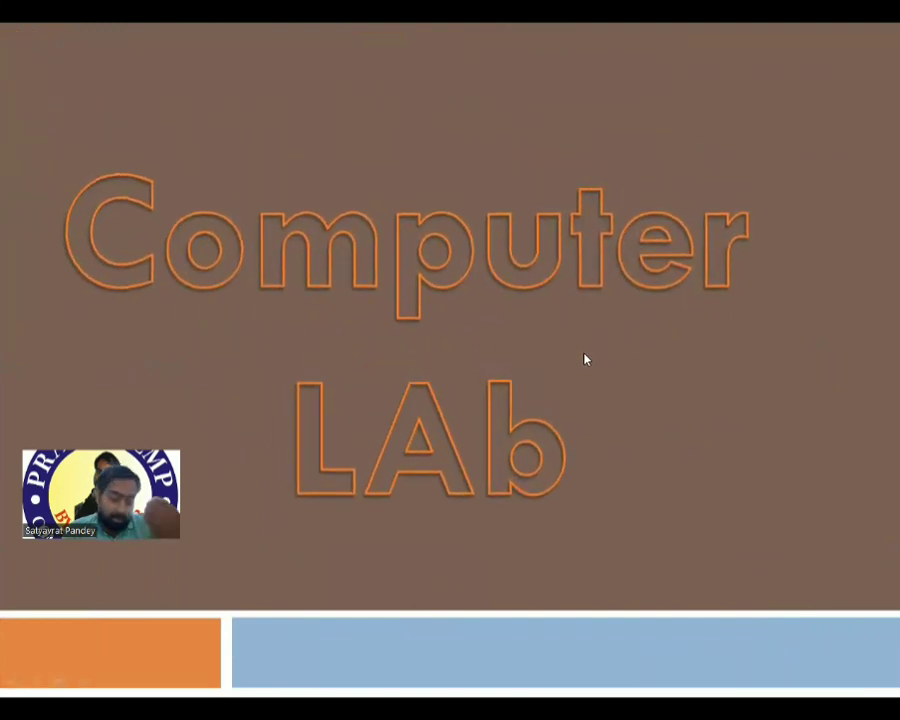
pyautogui.click(736, 379)
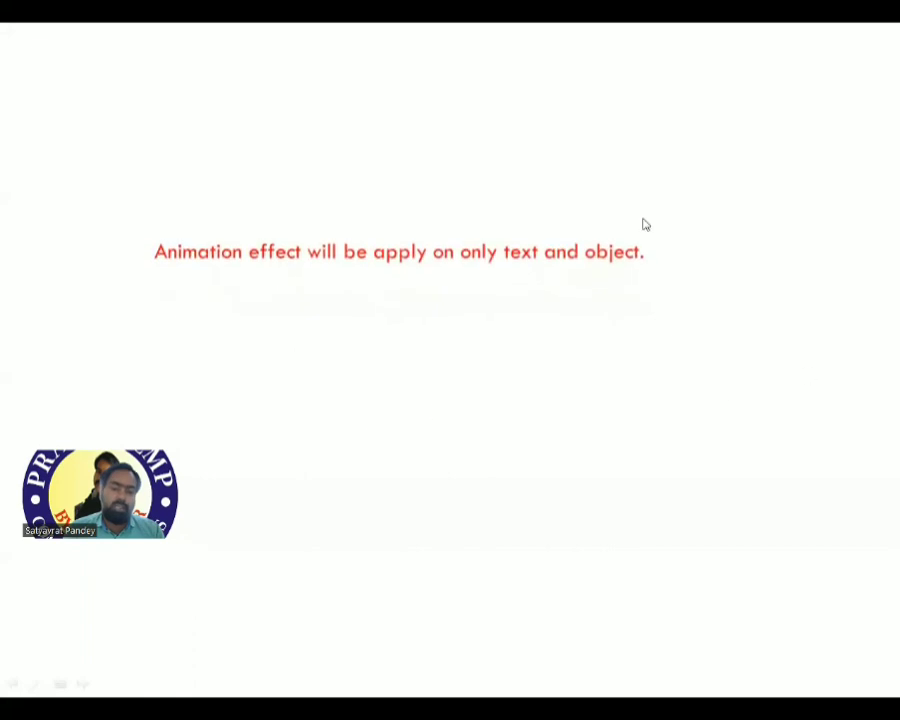
pyautogui.click(600, 245)
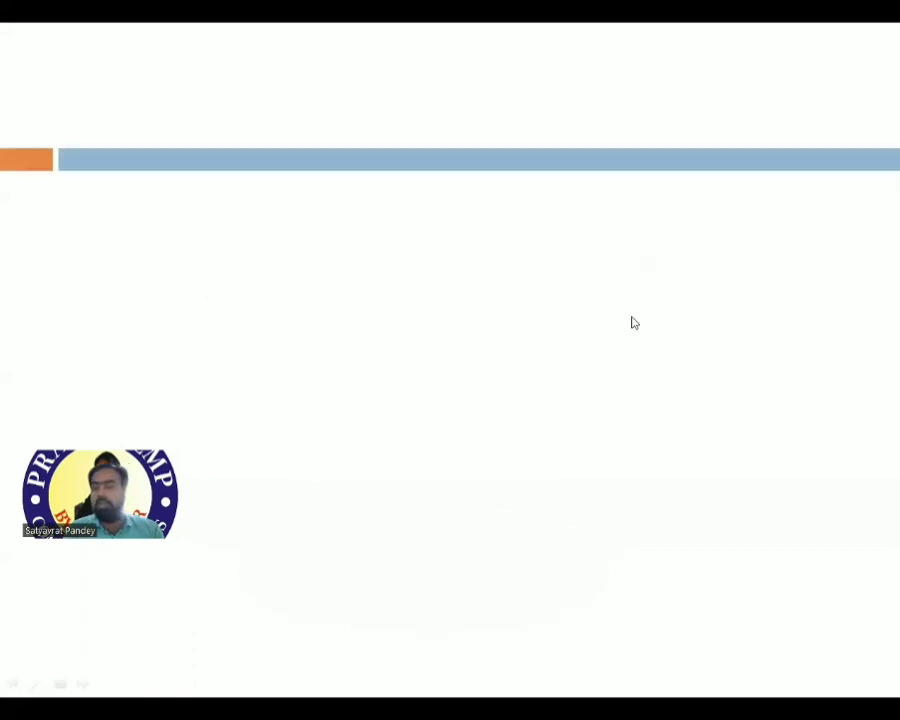
pyautogui.press('Escape')
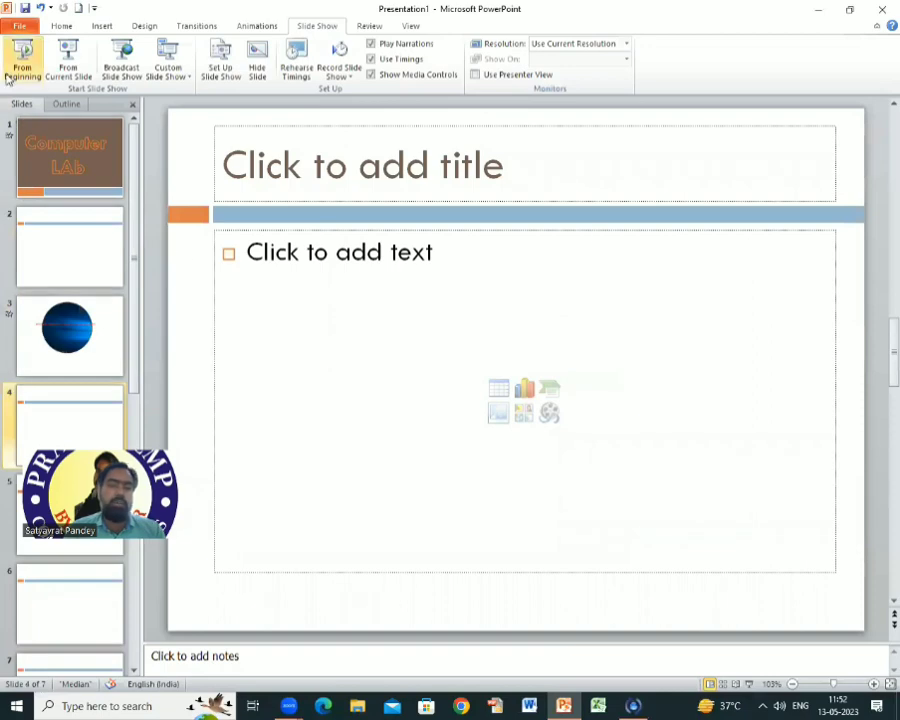
# Insert a video file from the Desktop\Recorded Video folder onto slide 4
pyautogui.click(61, 25)
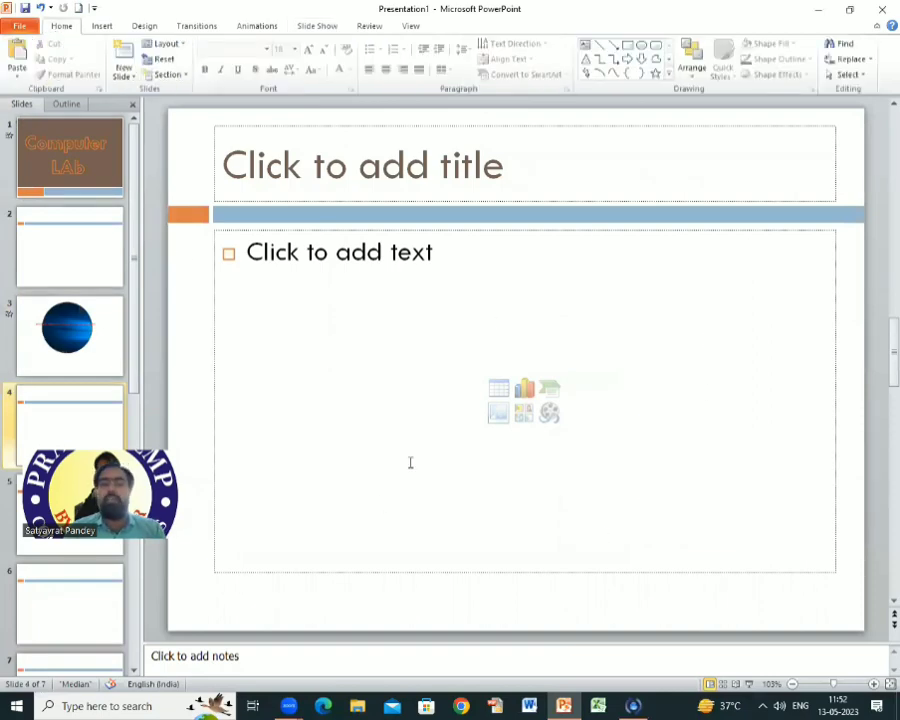
pyautogui.click(103, 27)
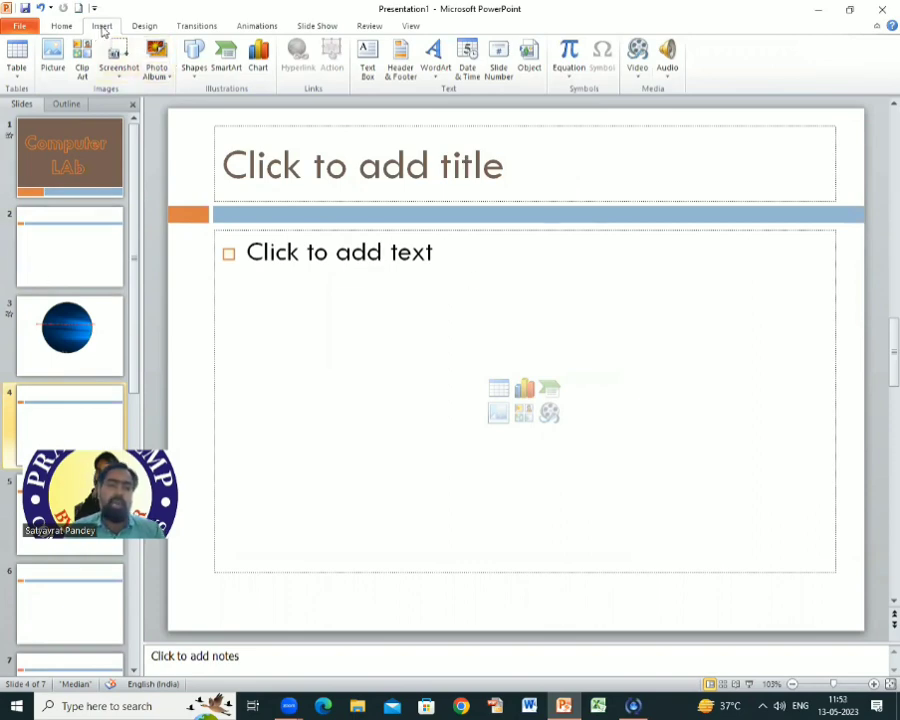
pyautogui.click(641, 82)
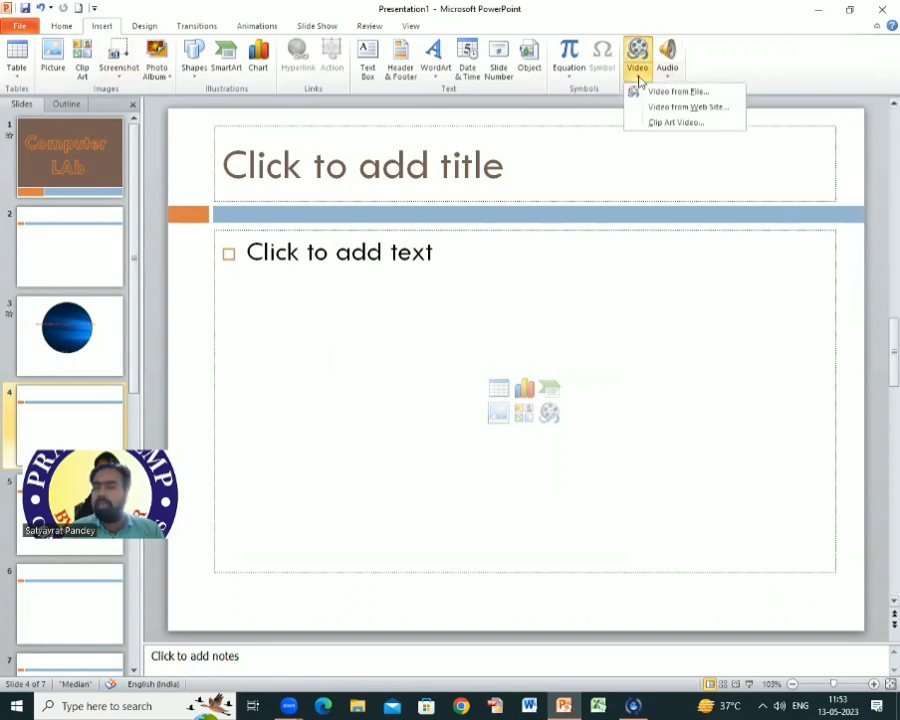
pyautogui.click(680, 92)
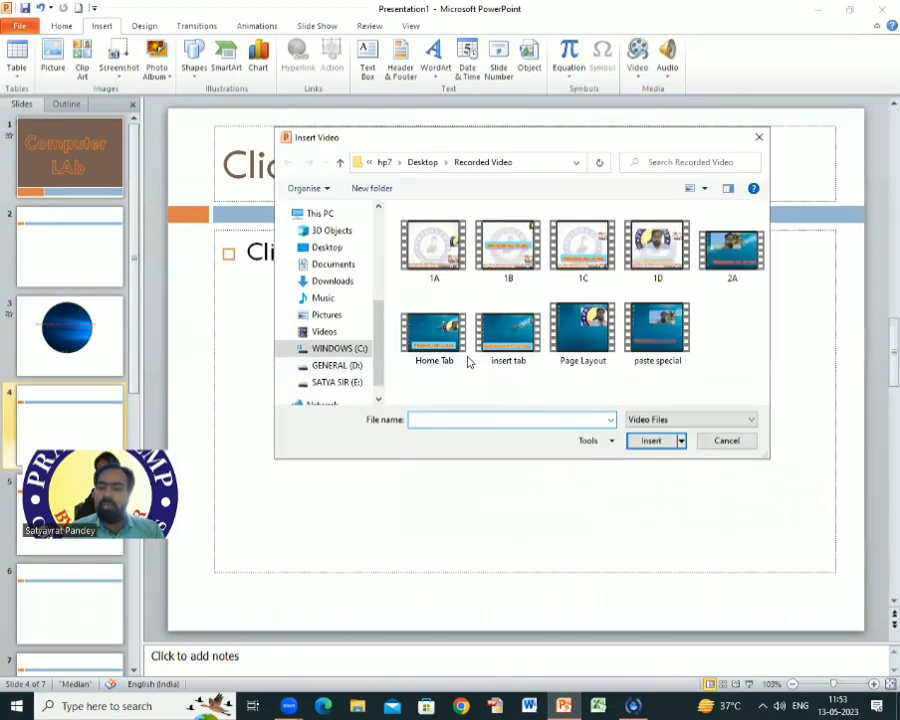
pyautogui.doubleClick(656, 342)
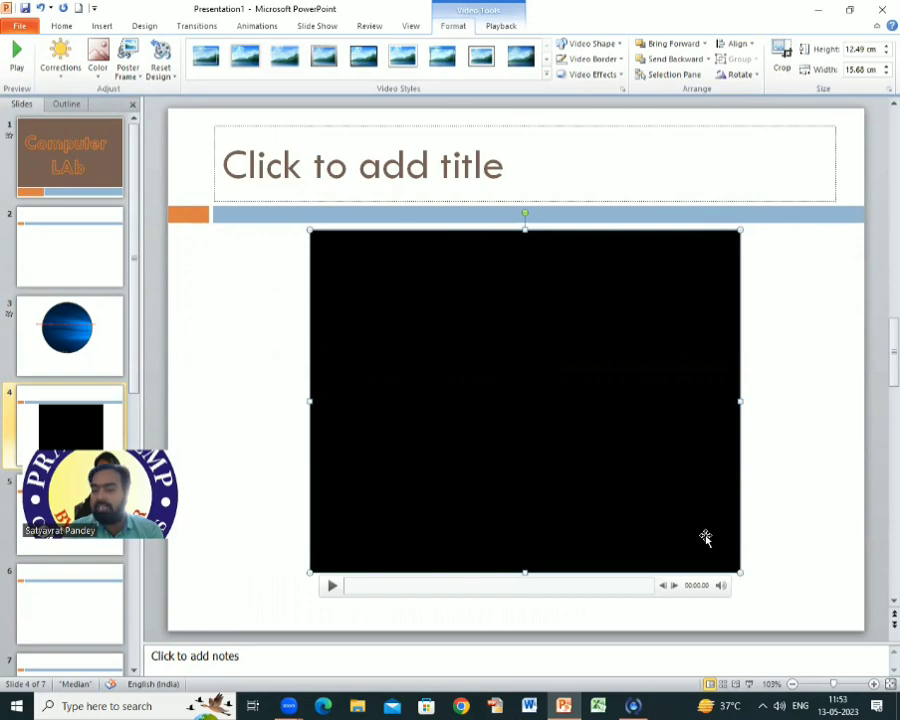
# Shrink the video by its corners to about 6 × 7.54 cm
pyautogui.moveTo(740, 573); pyautogui.dragTo(568, 435)
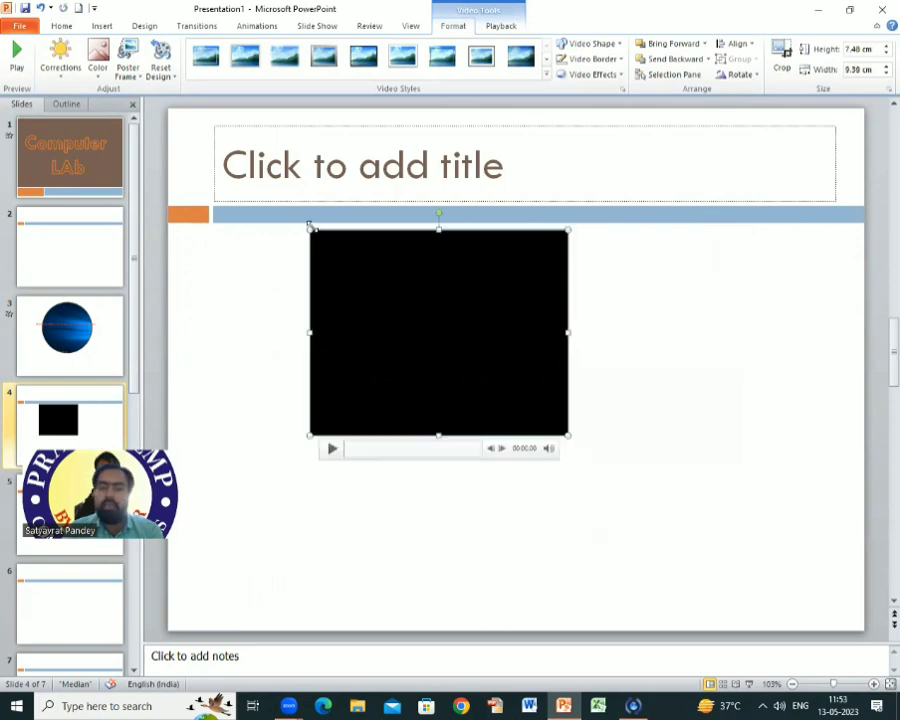
pyautogui.moveTo(305, 225); pyautogui.dragTo(363, 270)
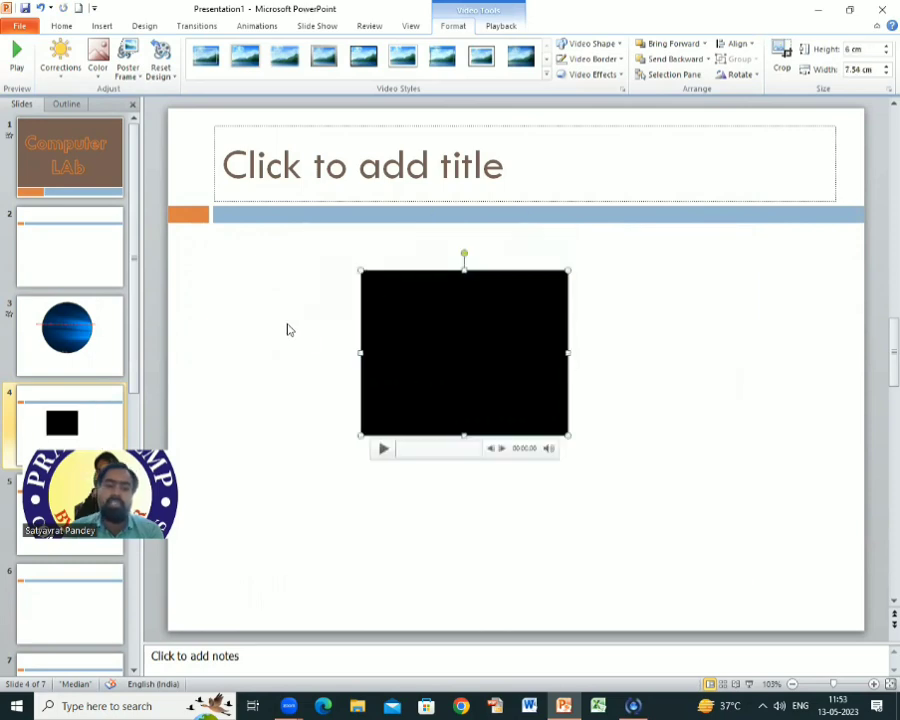
pyautogui.click(287, 327)
# Apply the Shape entrance animation to the video
pyautogui.click(416, 362)
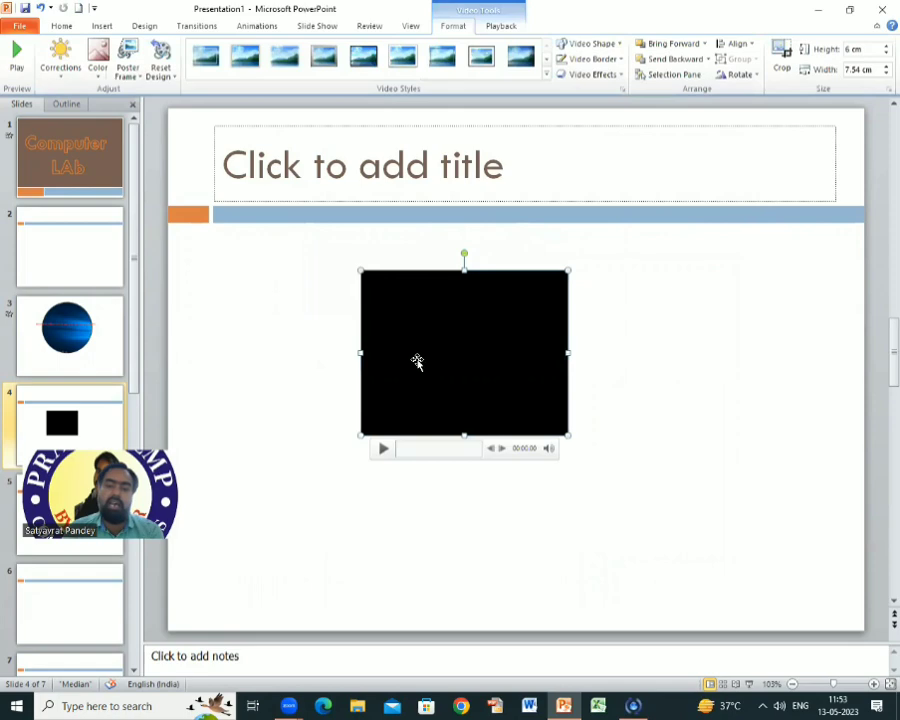
pyautogui.click(257, 27)
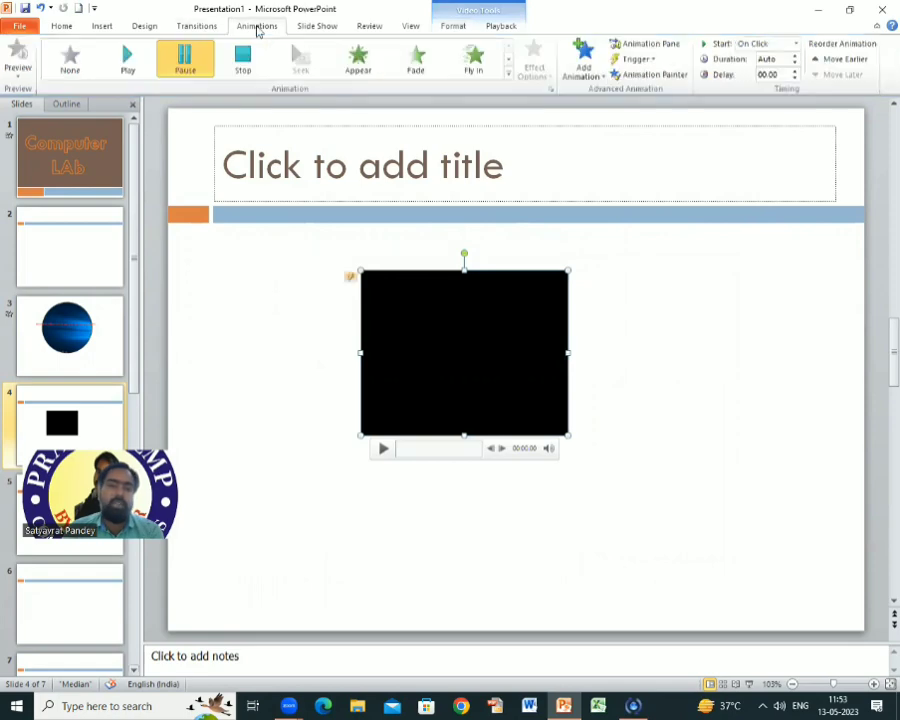
pyautogui.click(509, 60)
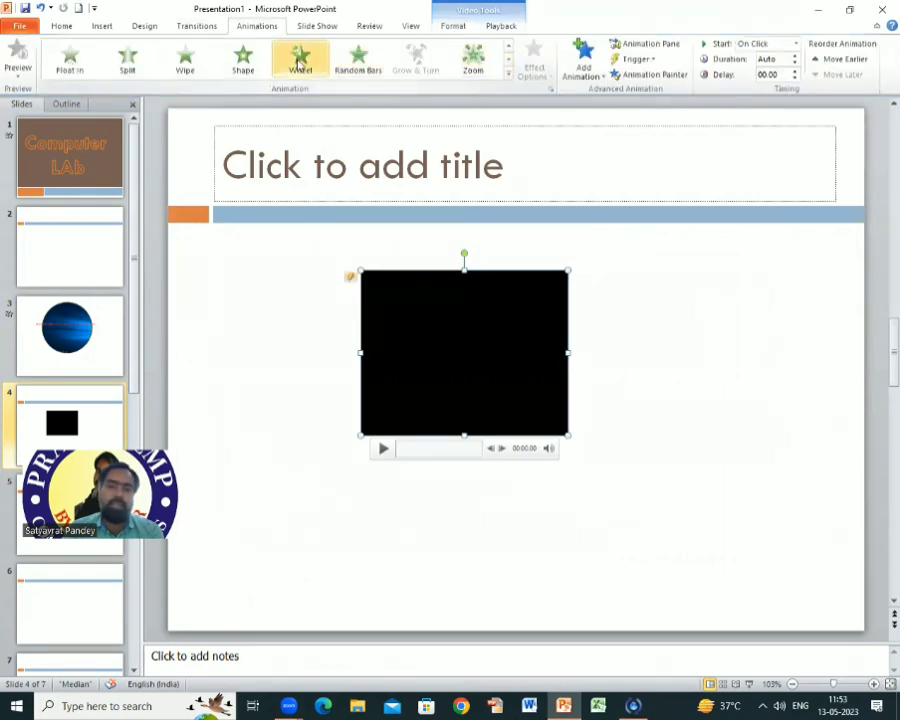
pyautogui.click(243, 60)
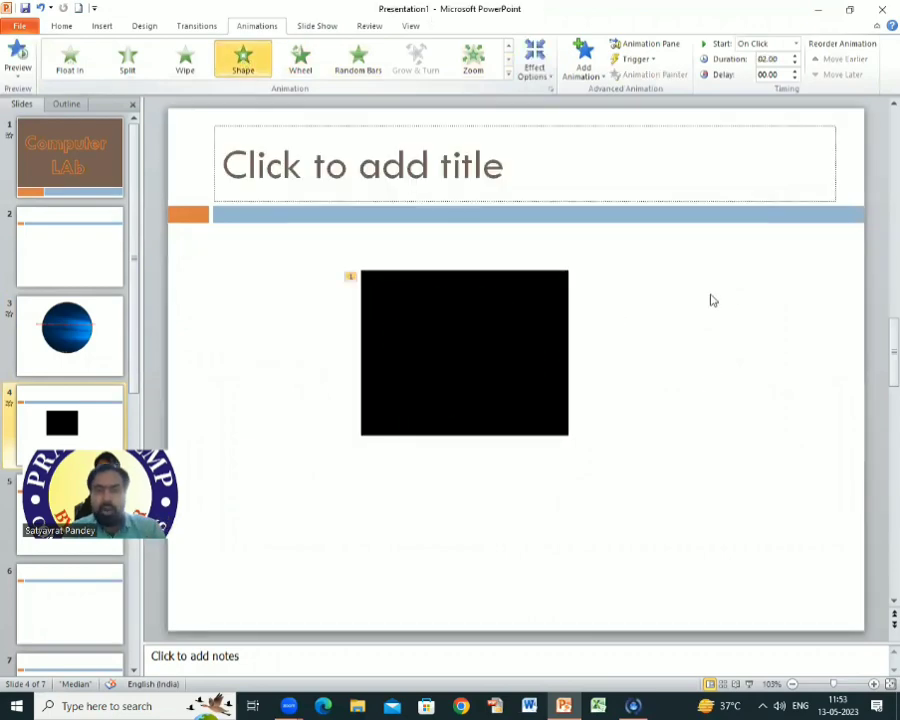
pyautogui.click(733, 307)
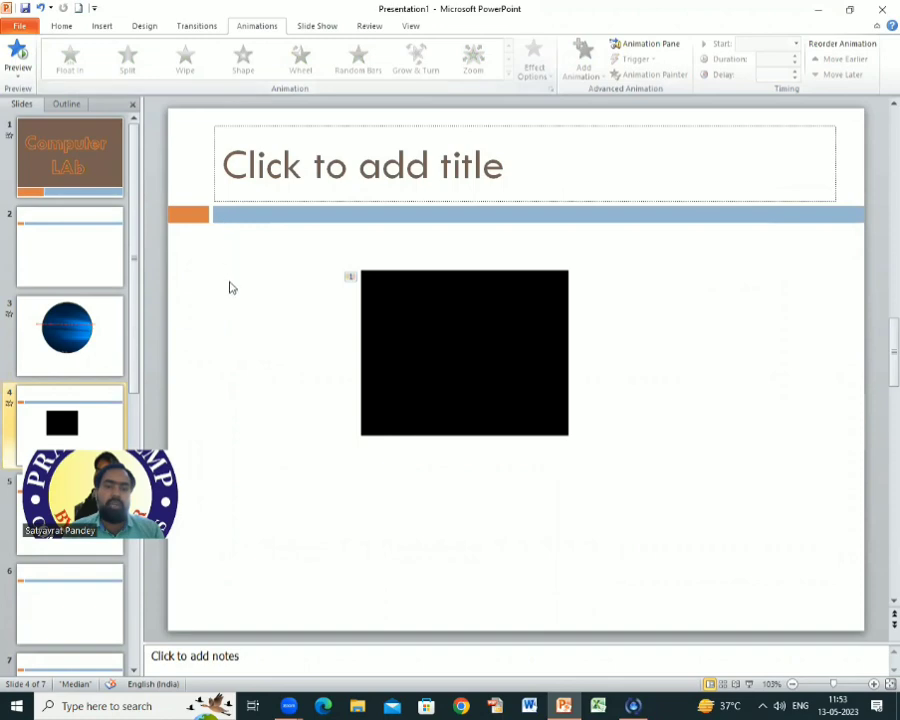
# Give slide 4 a 03.40 Reveal transition and play the show from the start
pyautogui.click(188, 24)
pyautogui.click(416, 60)
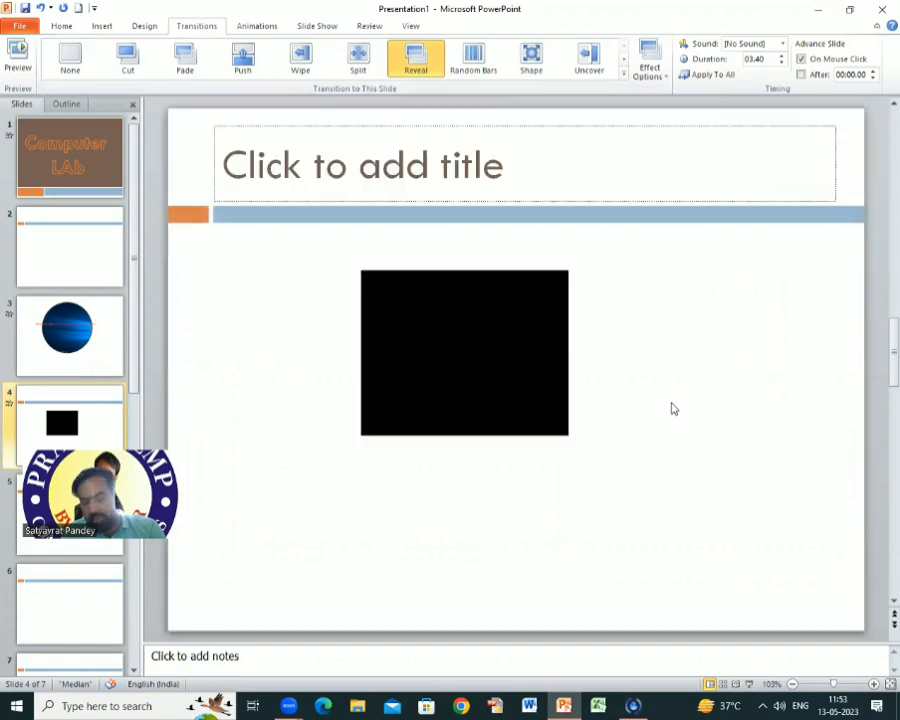
pyautogui.press('F5')
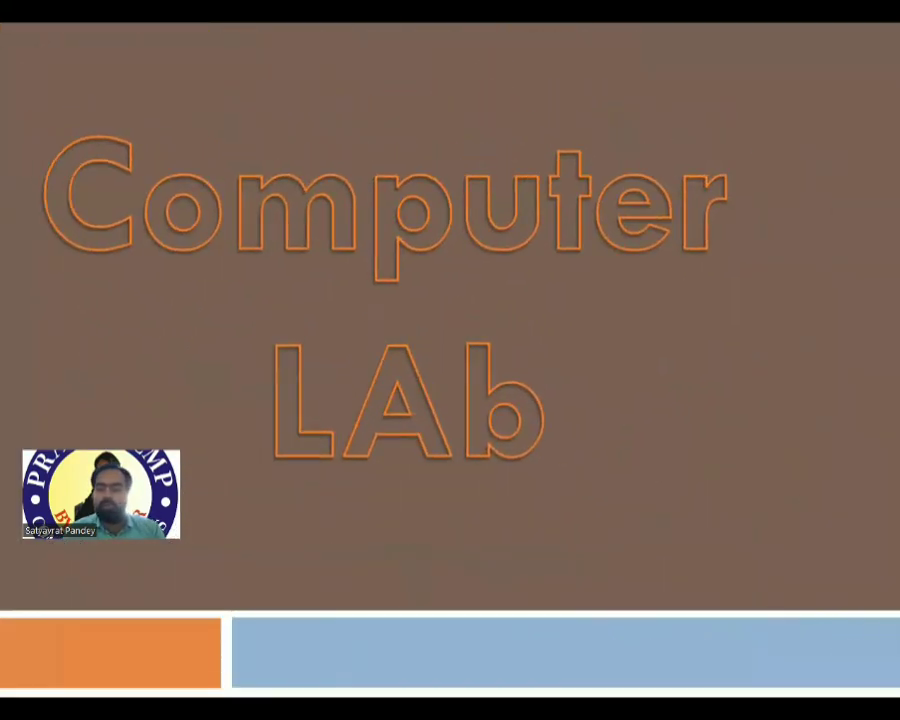
# Run the slide show through the animations, play slide 4's video, then exit onto slide 5
pyautogui.press('Right')
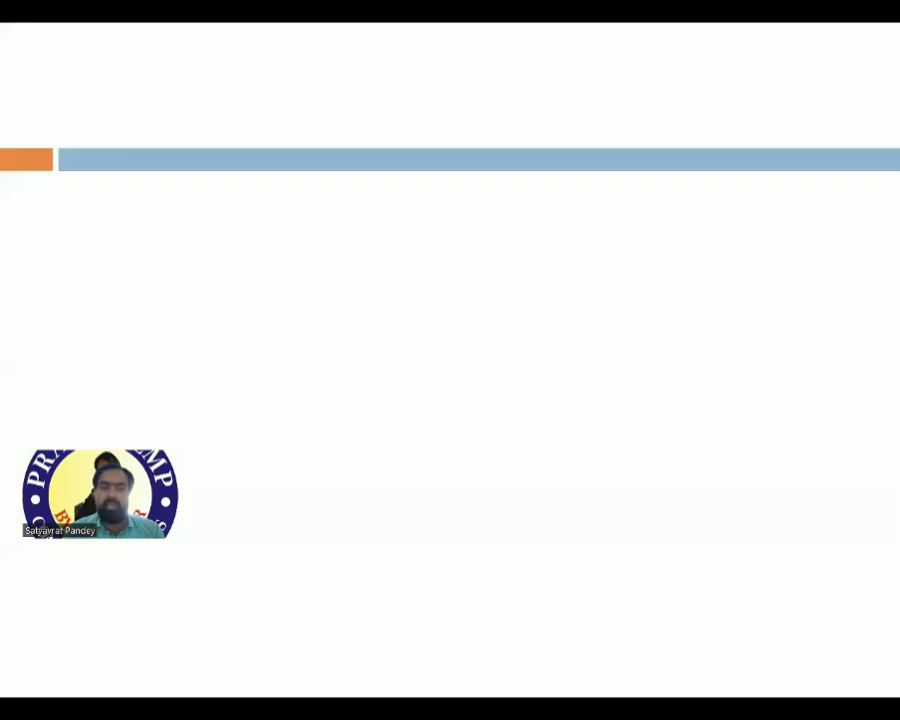
pyautogui.press('Right')
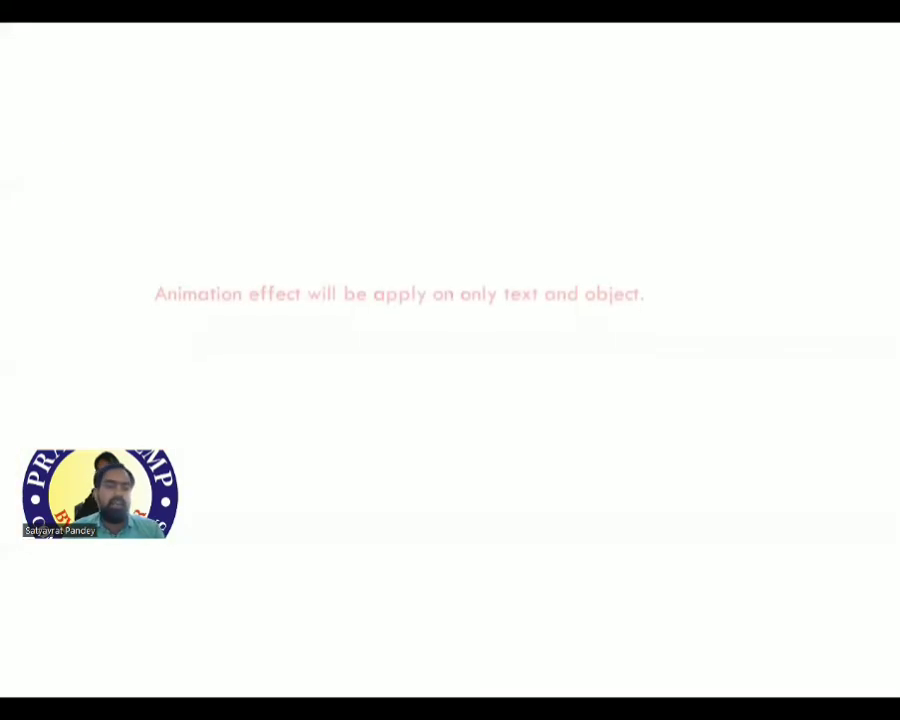
pyautogui.press('Right')
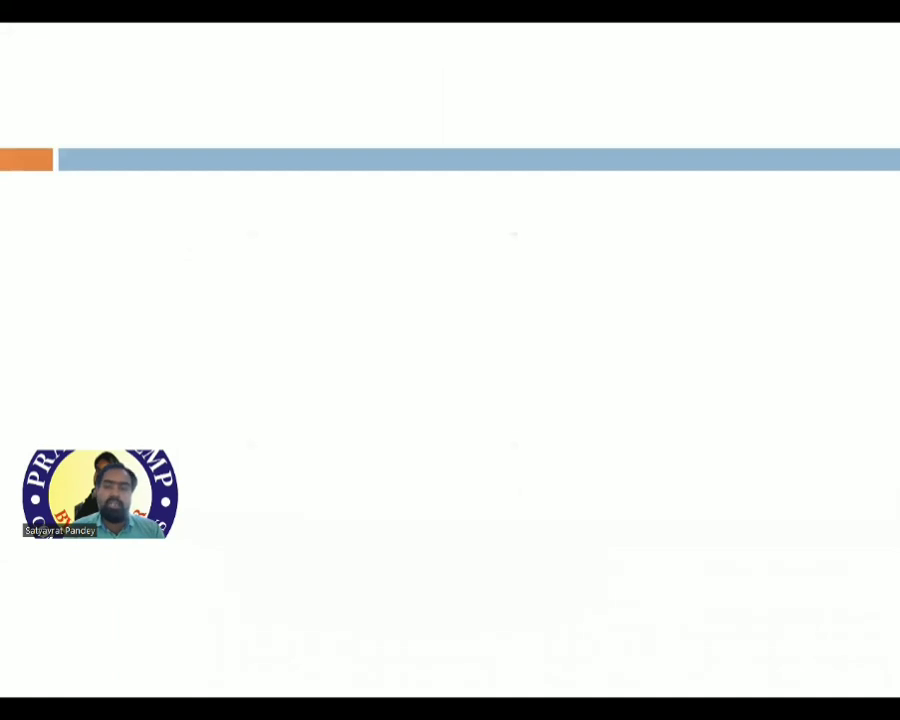
pyautogui.press('Right')
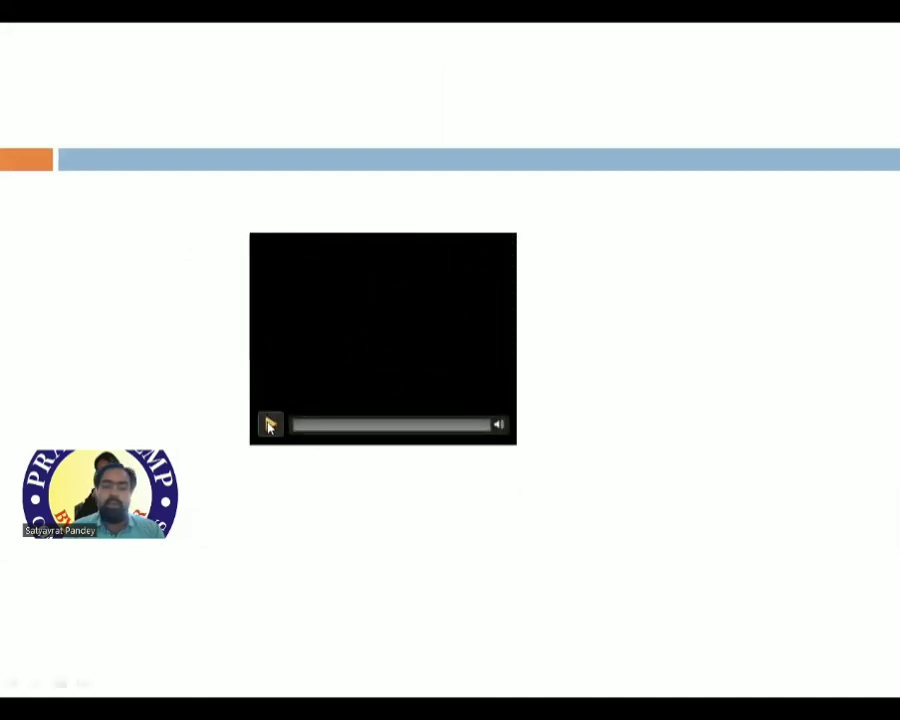
pyautogui.click(269, 423)
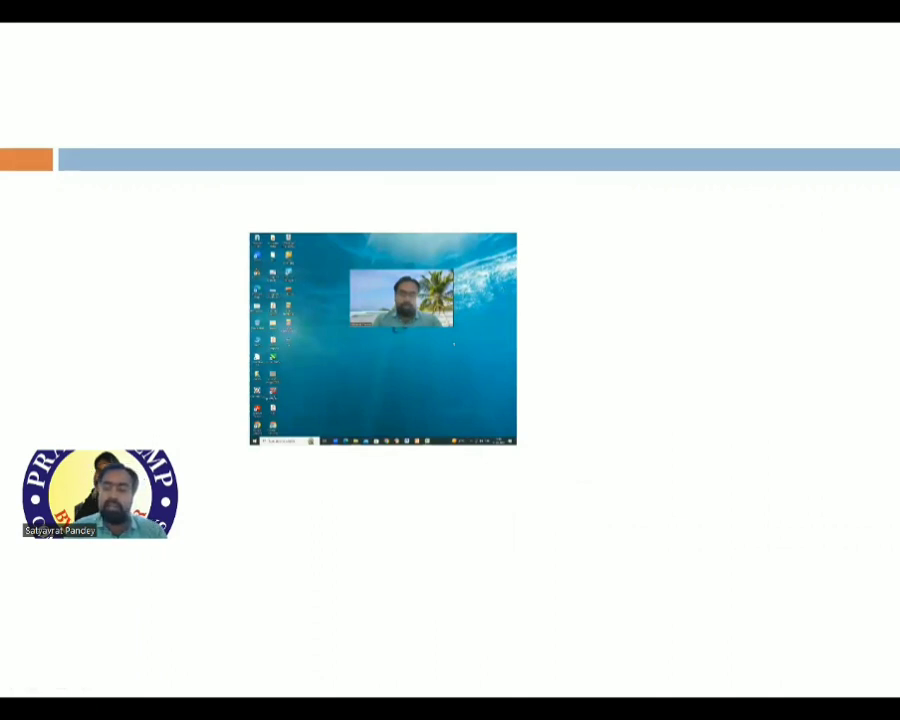
pyautogui.press('Right')
pyautogui.press('Escape')
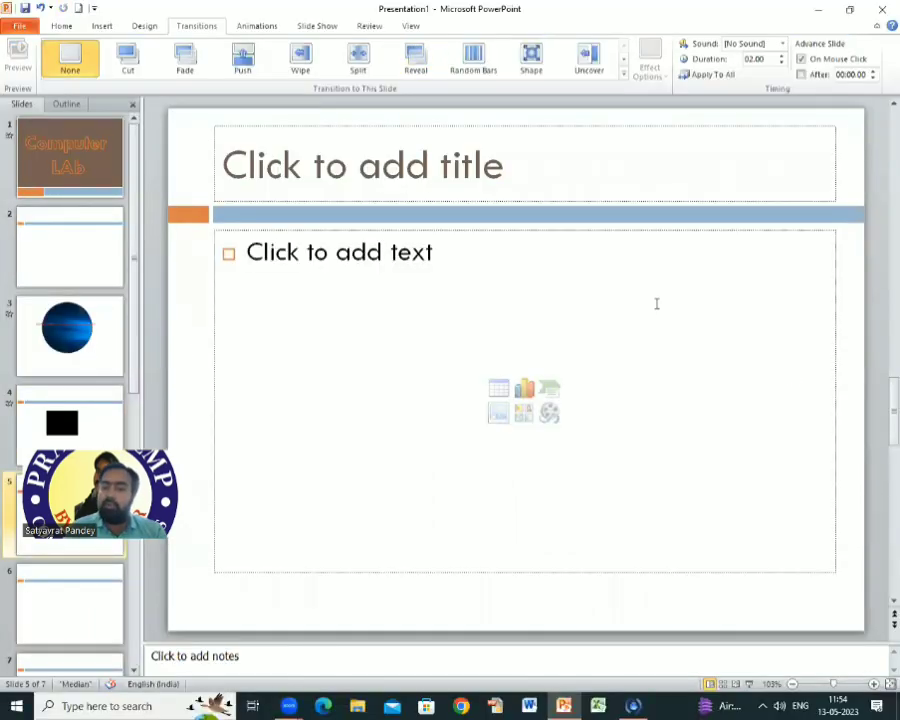
pyautogui.click(399, 379)
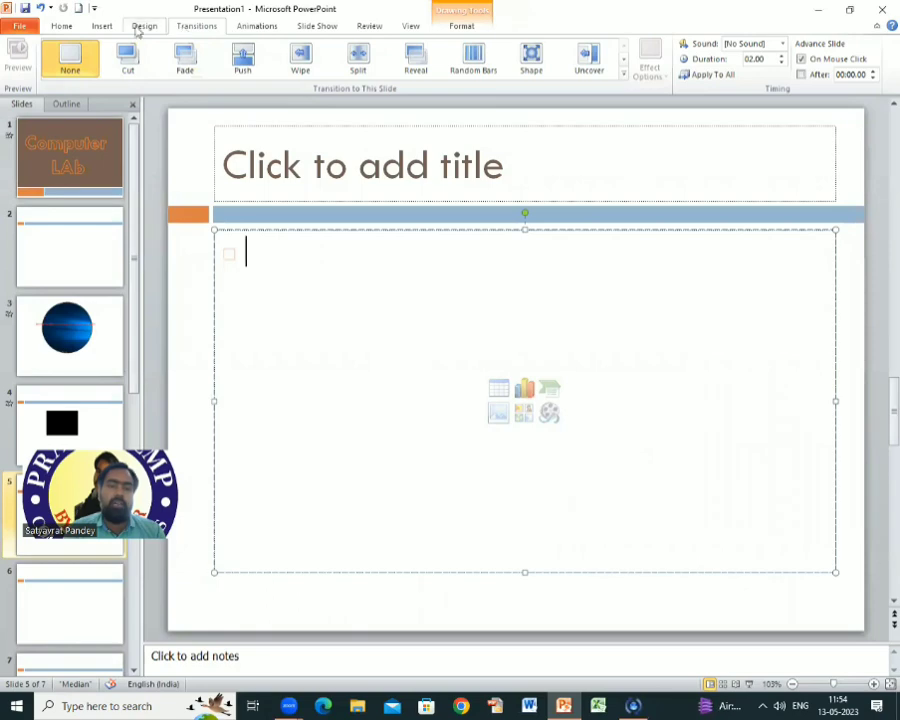
pyautogui.click(101, 26)
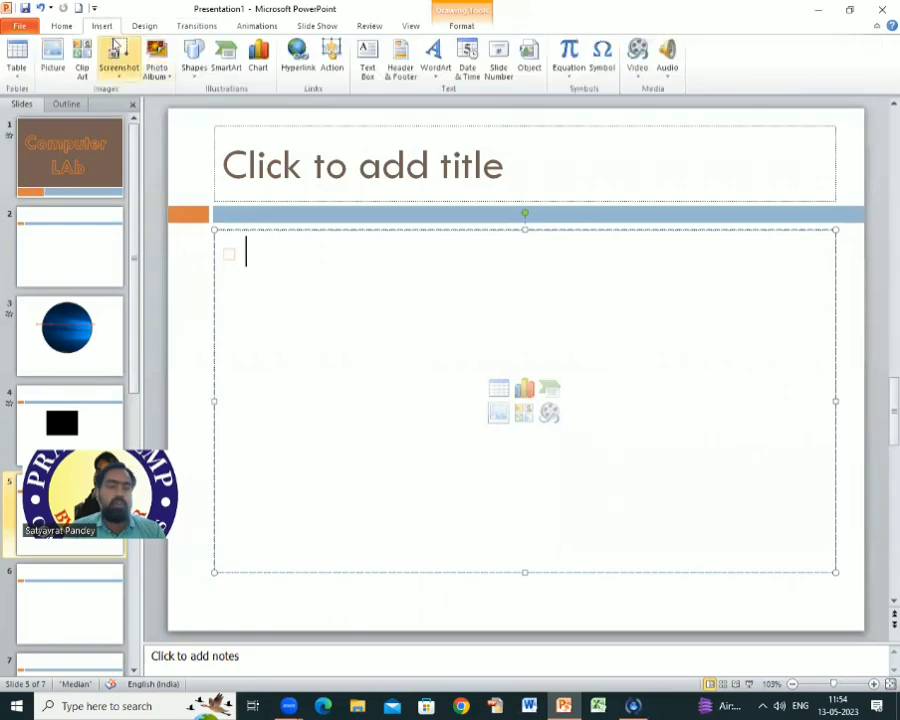
pyautogui.click(665, 74)
pyautogui.click(677, 78)
pyautogui.click(668, 82)
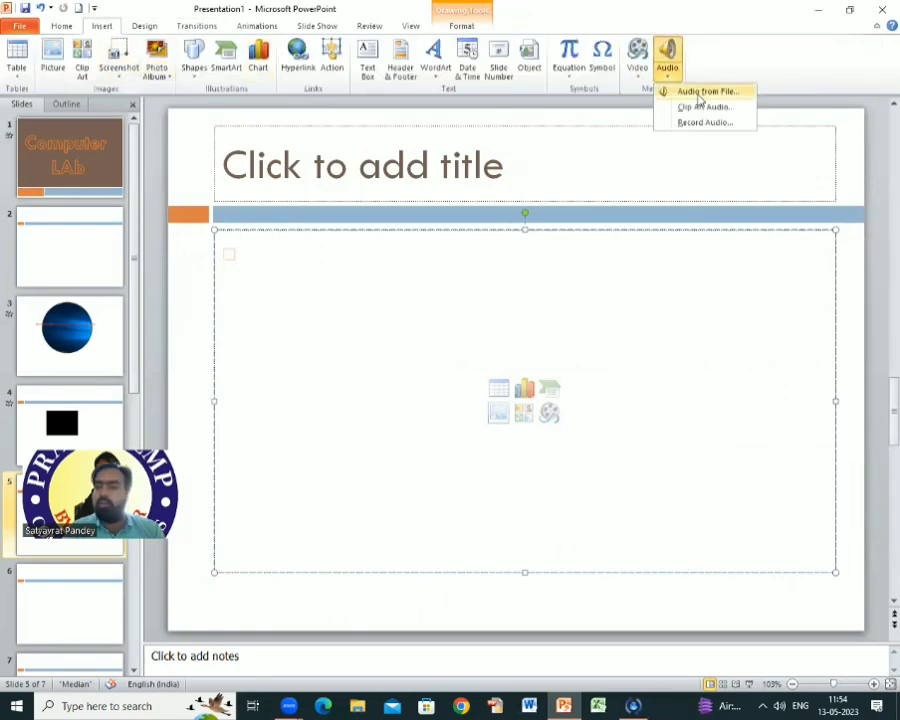
pyautogui.click(700, 91)
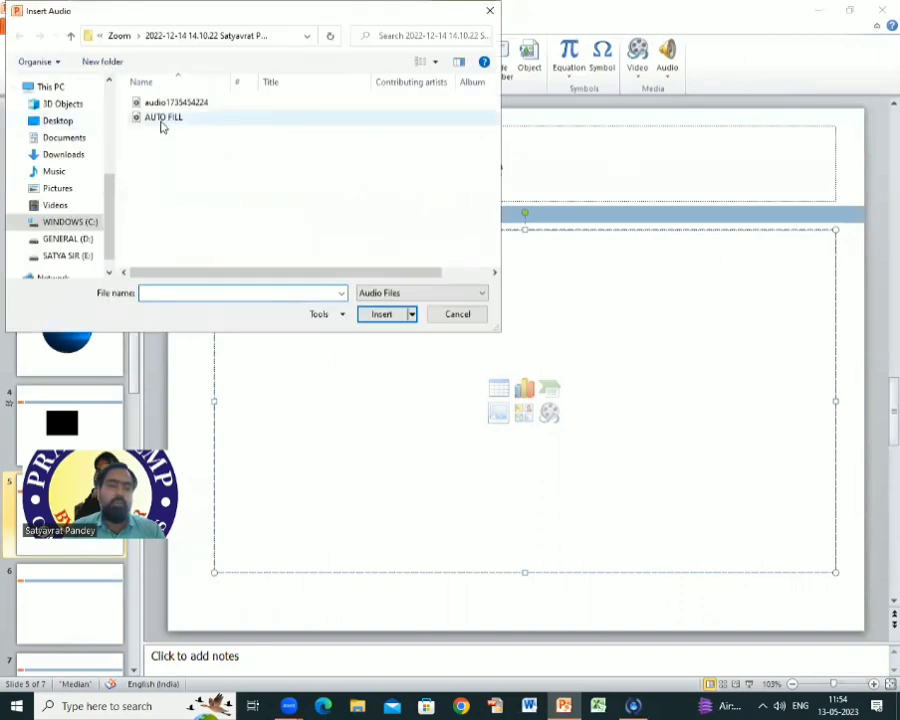
pyautogui.click(162, 118)
pyautogui.click(172, 104)
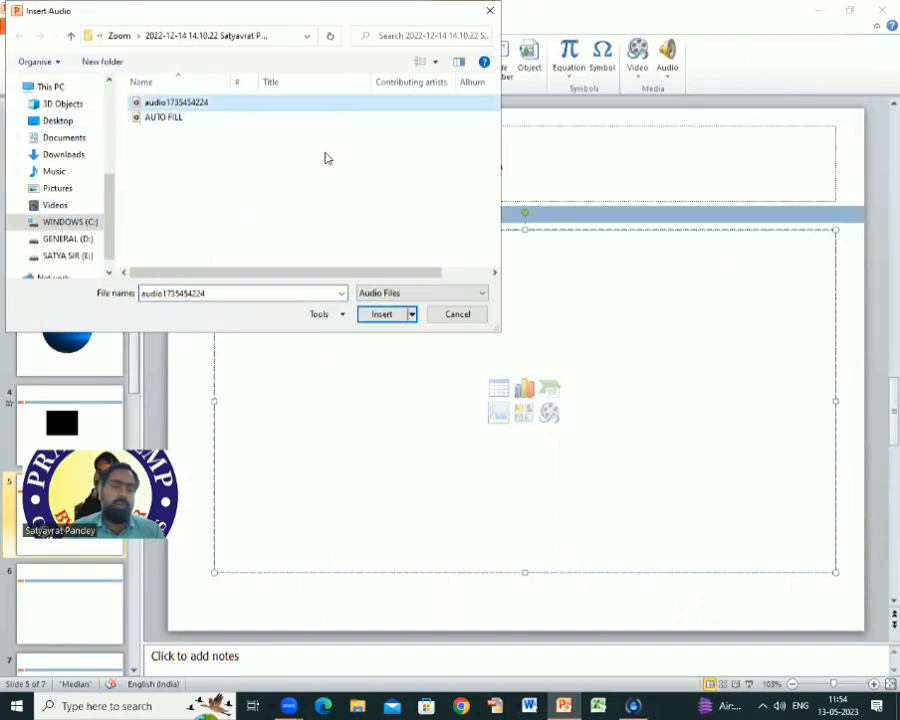
pyautogui.click(382, 315)
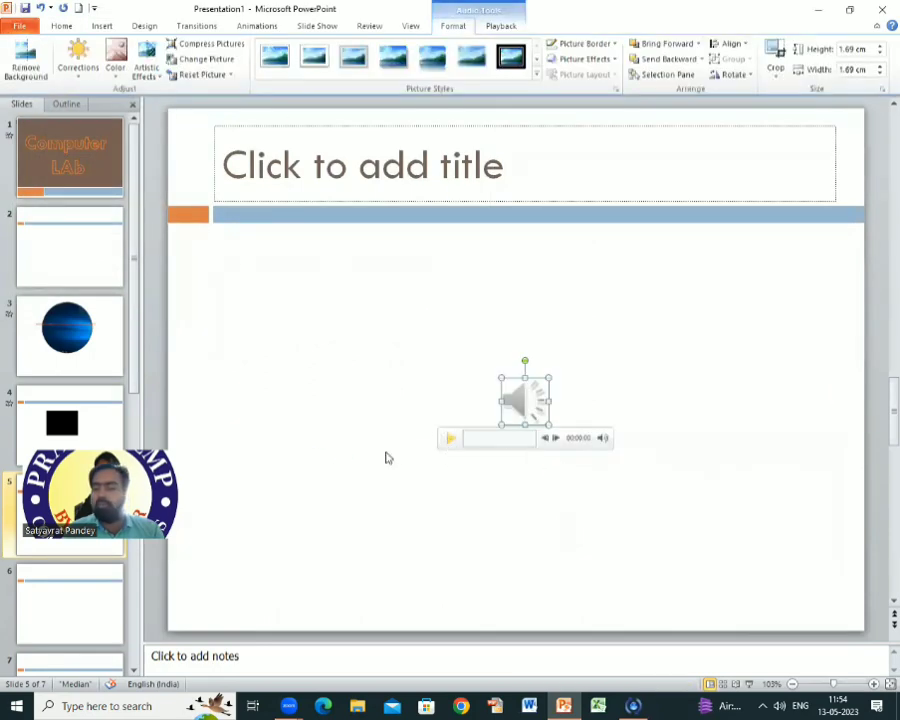
pyautogui.click(450, 440)
pyautogui.click(450, 440)
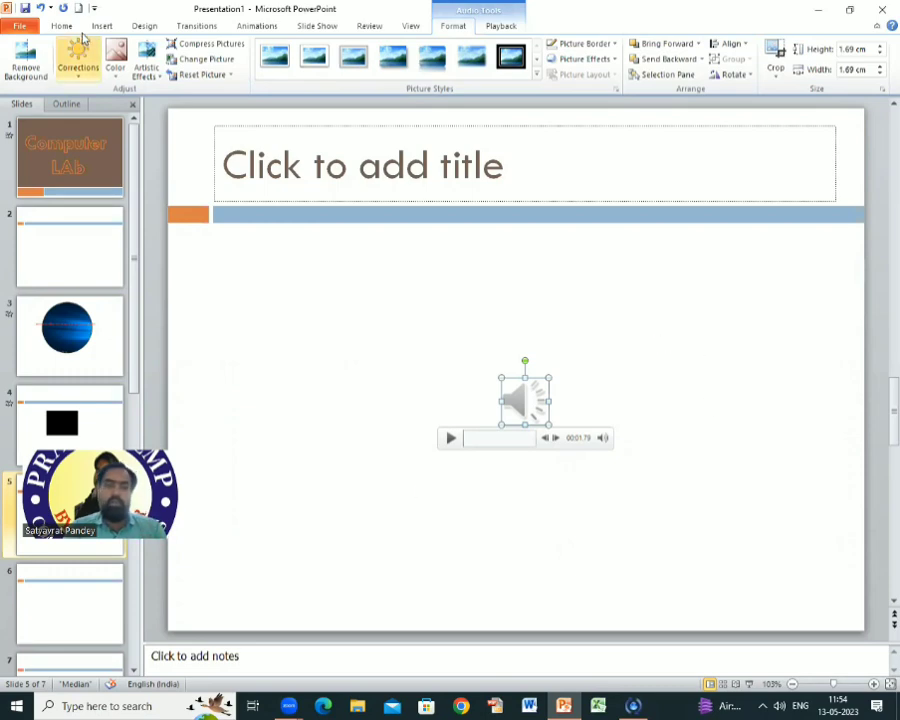
# Review the audio clip's animation and playback settings, then deselect the clip
pyautogui.click(61, 25)
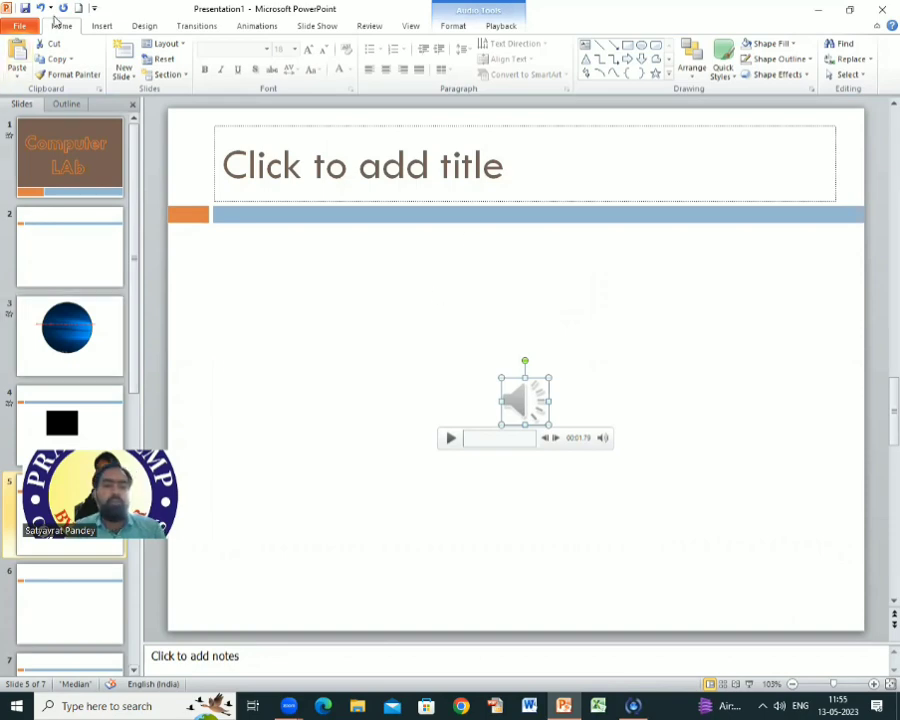
pyautogui.click(100, 26)
pyautogui.click(63, 27)
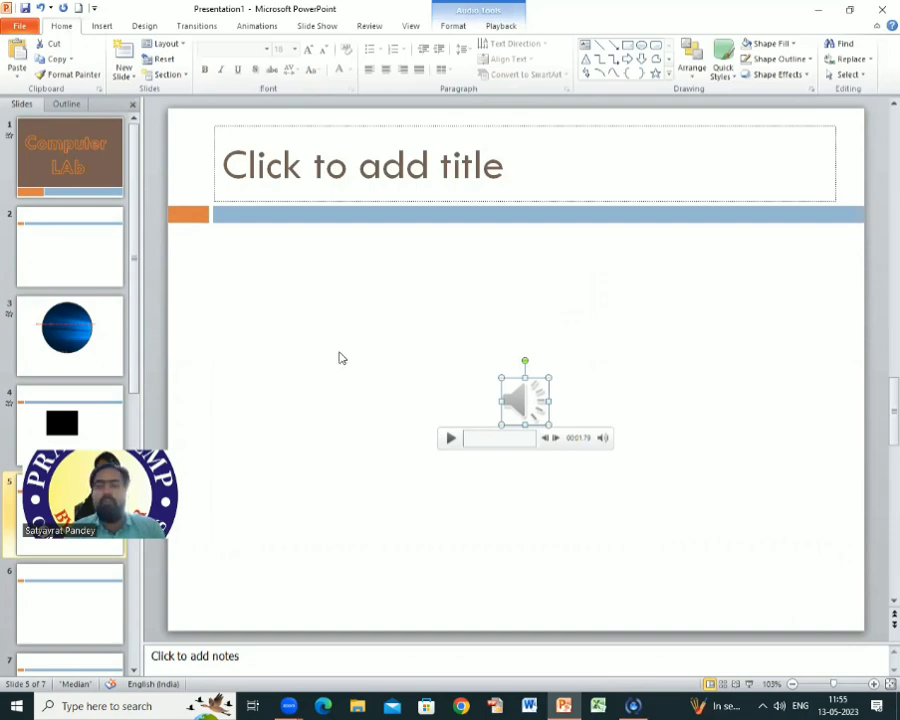
pyautogui.click(259, 30)
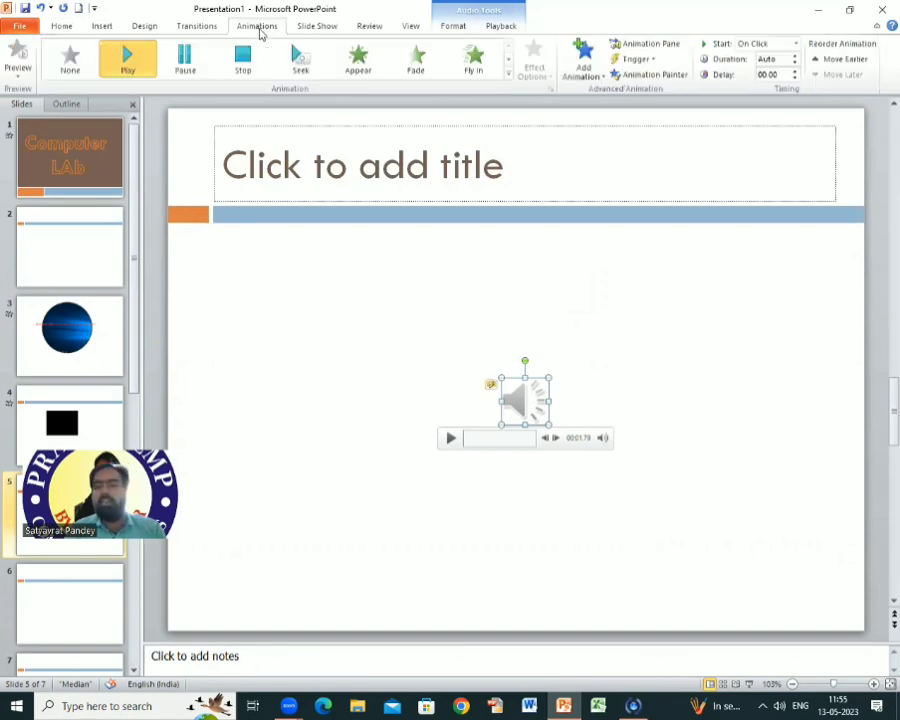
pyautogui.click(50, 26)
pyautogui.click(494, 29)
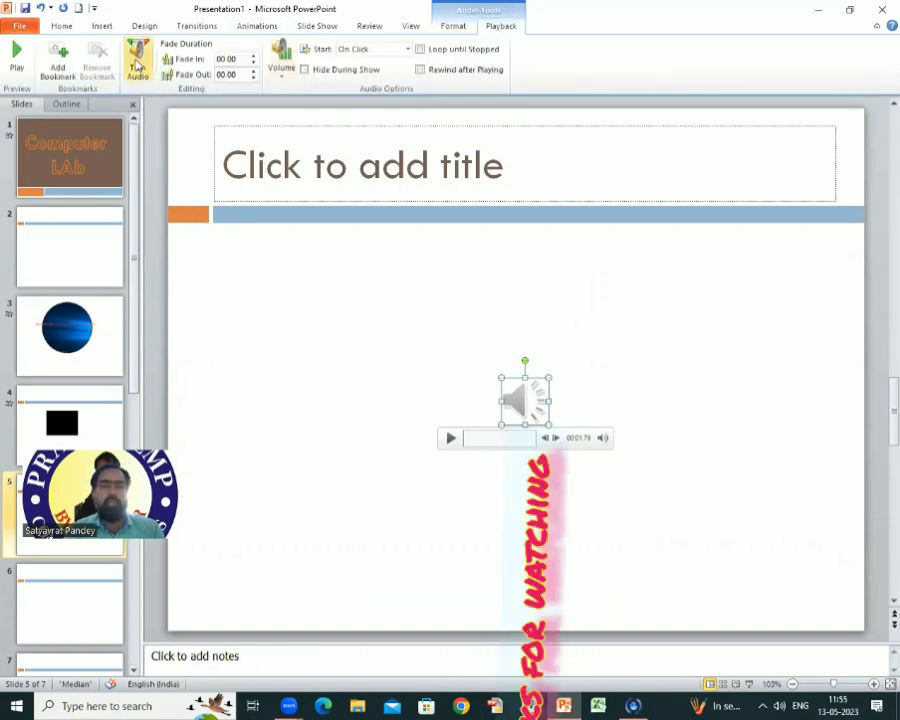
pyautogui.click(293, 385)
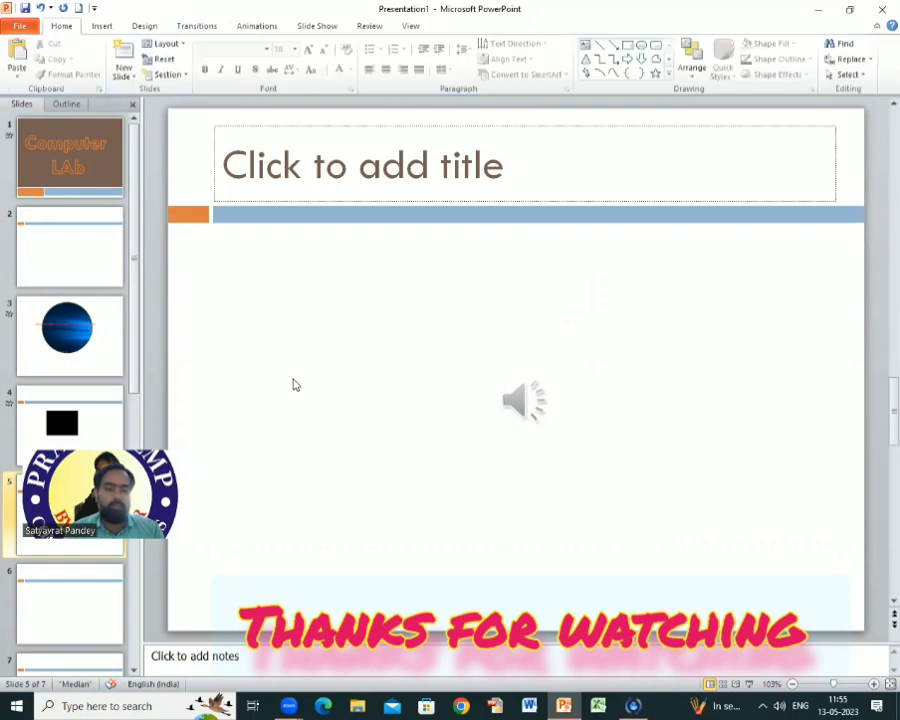